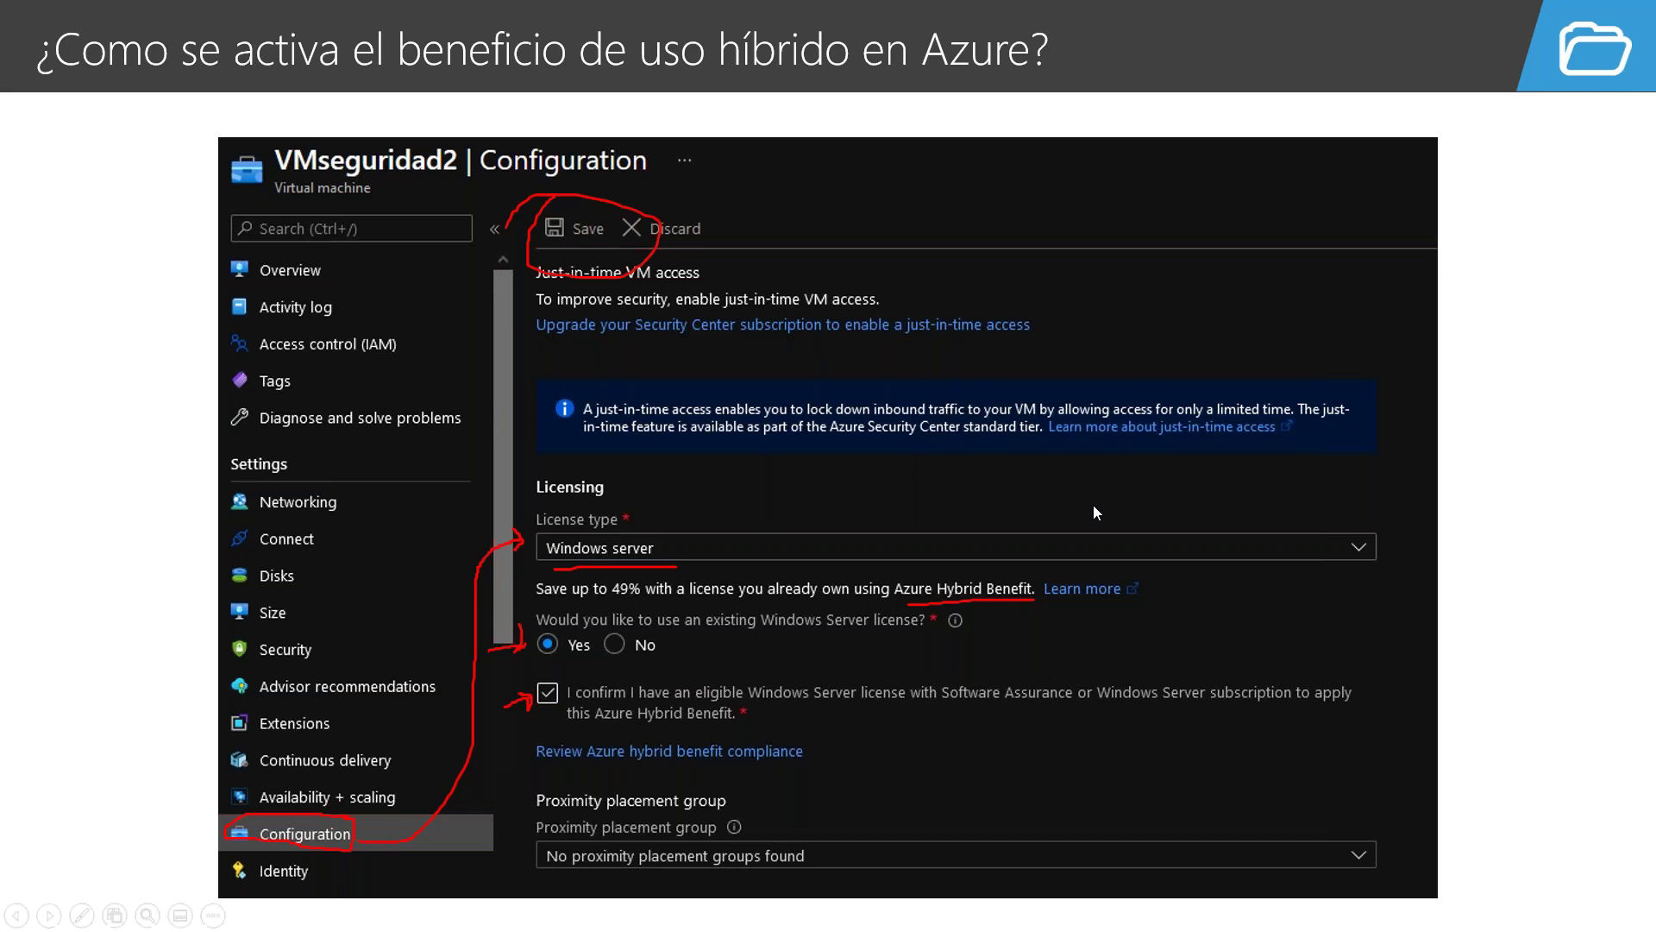
Switch from the presentation to the Azure portal's virtual machines list in the browser and open the ws2008 virtual machine
{"action": "left_click", "coordinate": [1385, 534]}
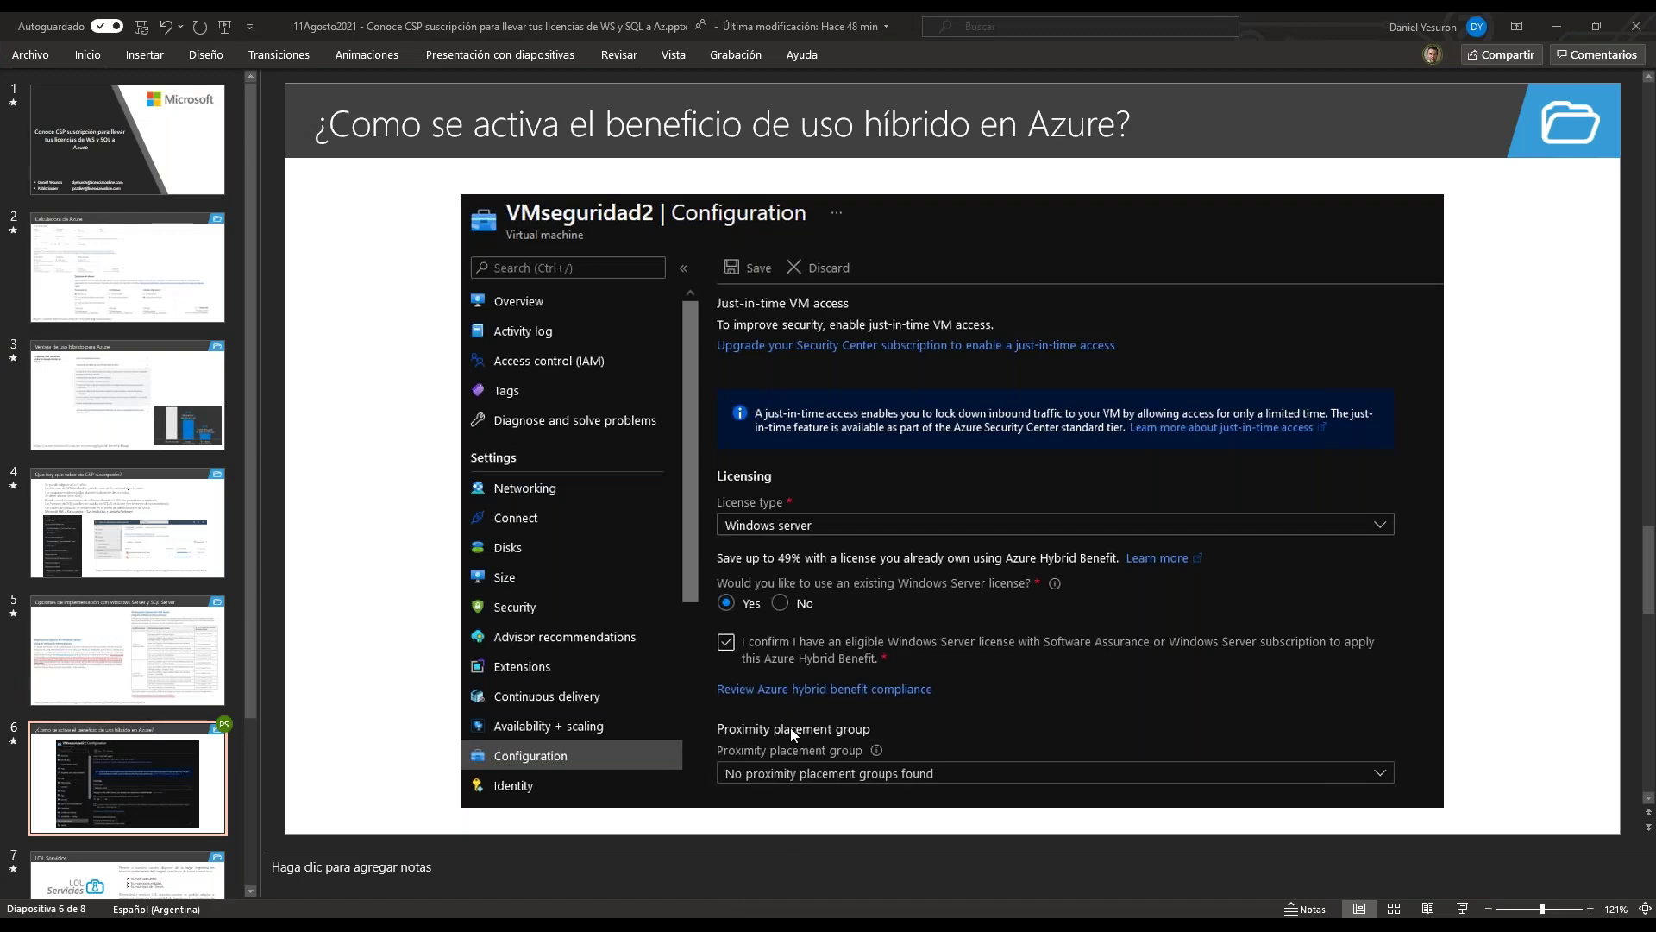
{"action": "key", "text": "alt+Tab"}
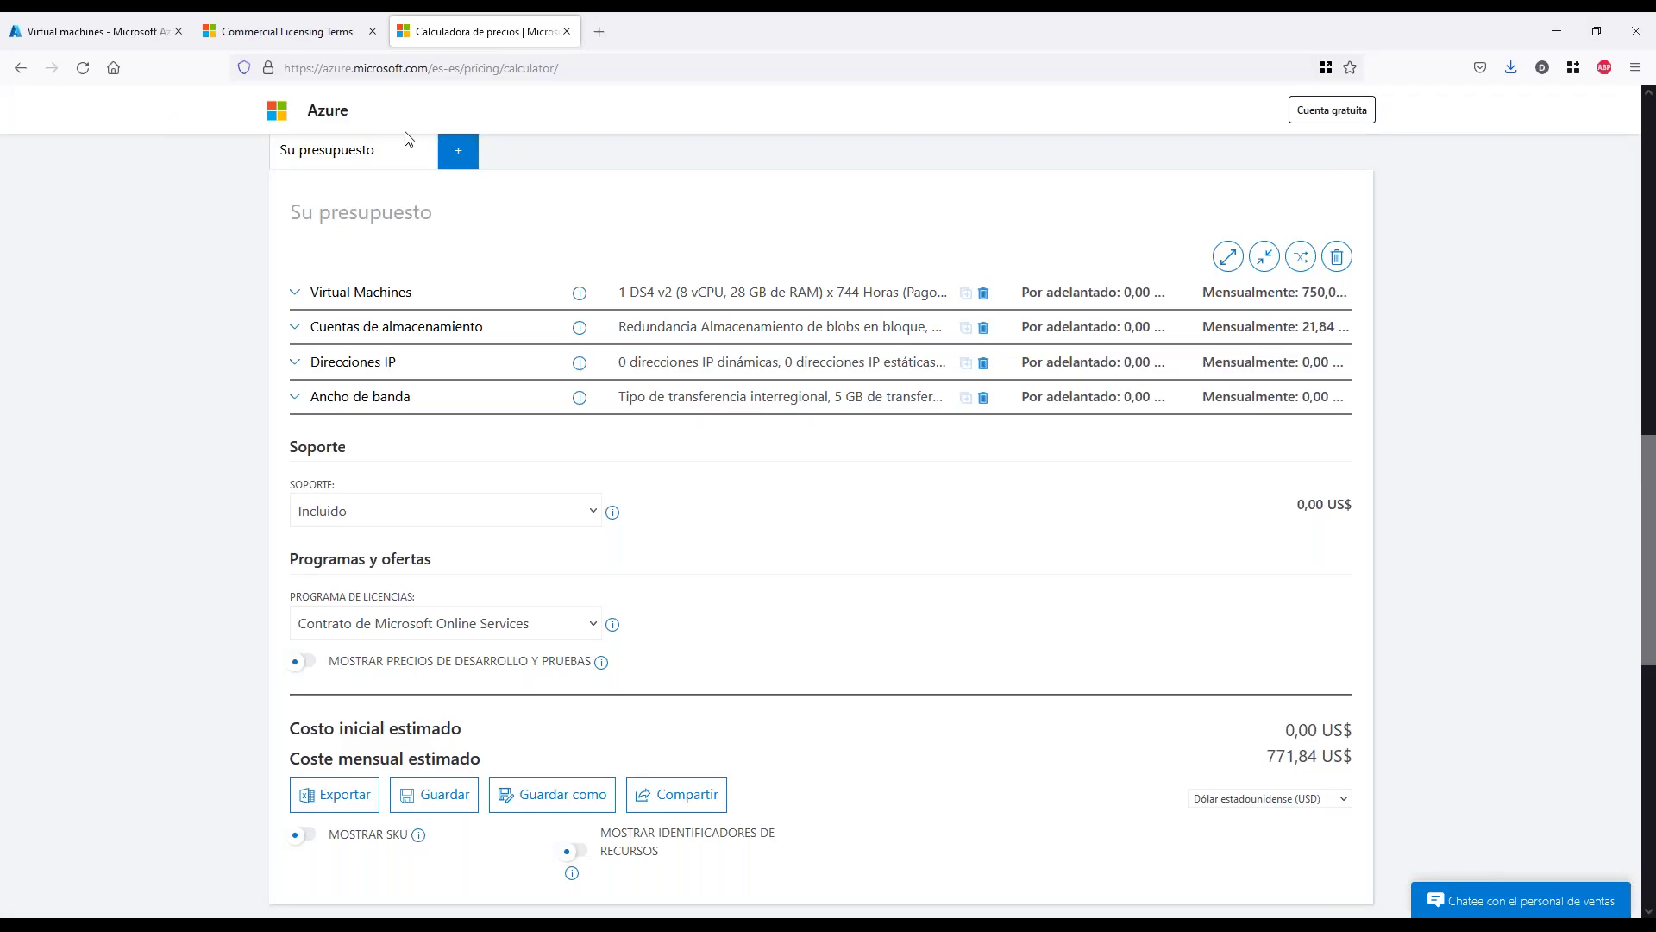
{"action": "left_click", "coordinate": [116, 43]}
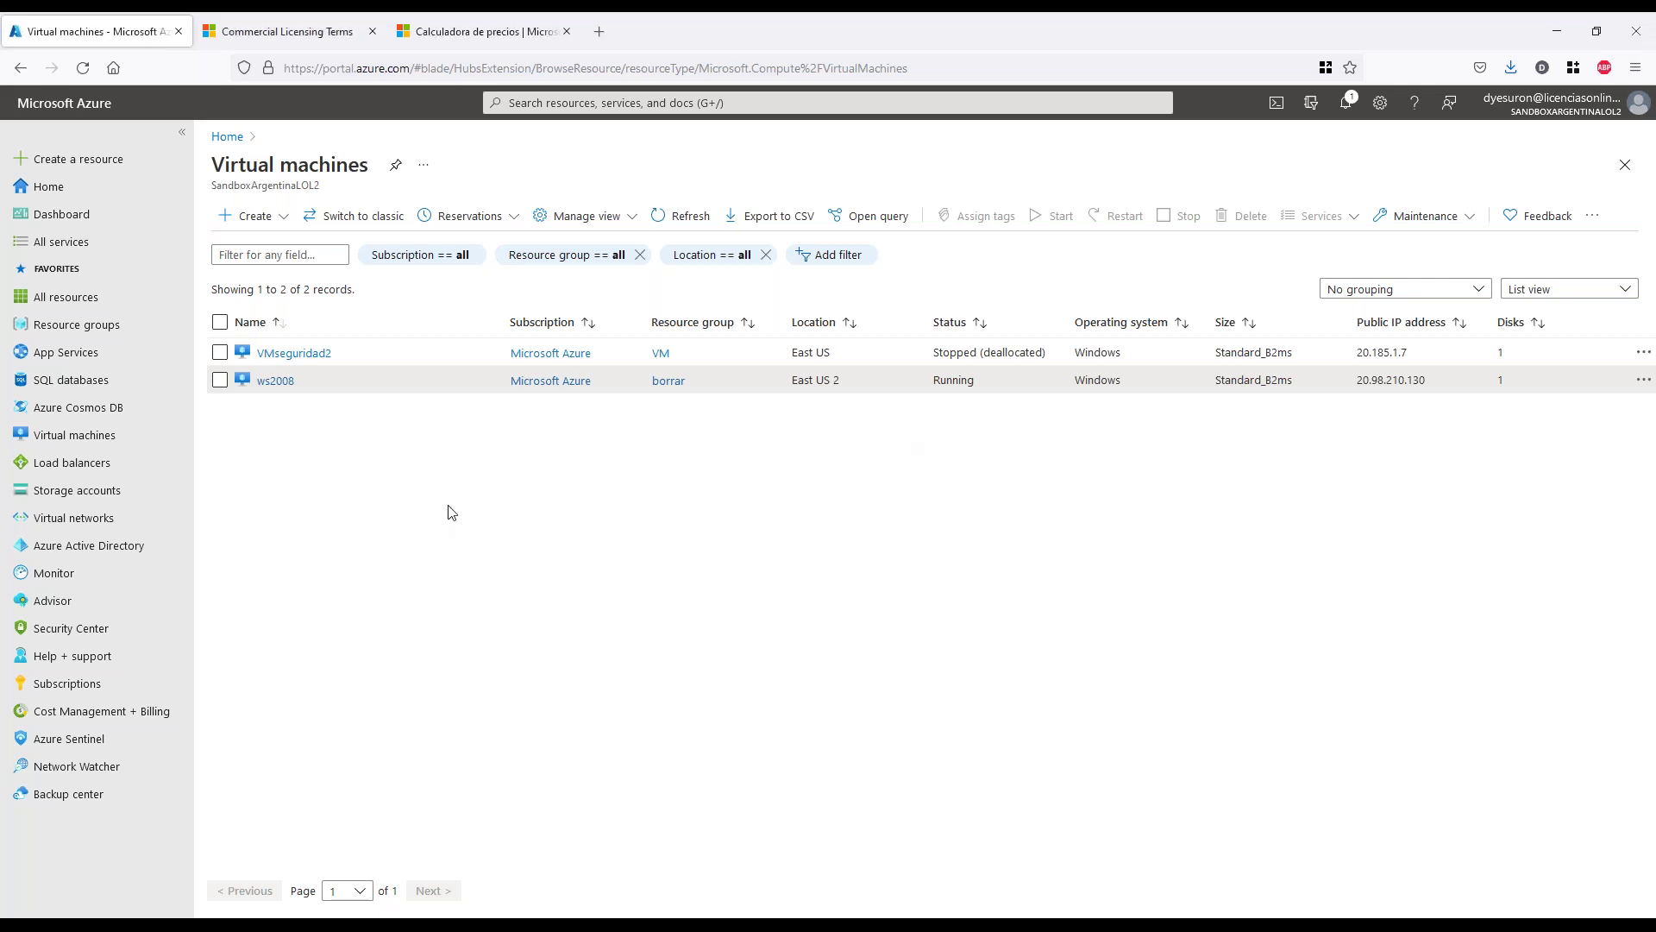
{"action": "left_click_drag", "start_coordinate": [459, 510], "coordinate": [460, 576]}
{"action": "left_click_drag", "start_coordinate": [520, 492], "coordinate": [496, 584]}
{"action": "left_click_drag", "start_coordinate": [396, 569], "coordinate": [634, 539]}
{"action": "key", "text": "Escape"}
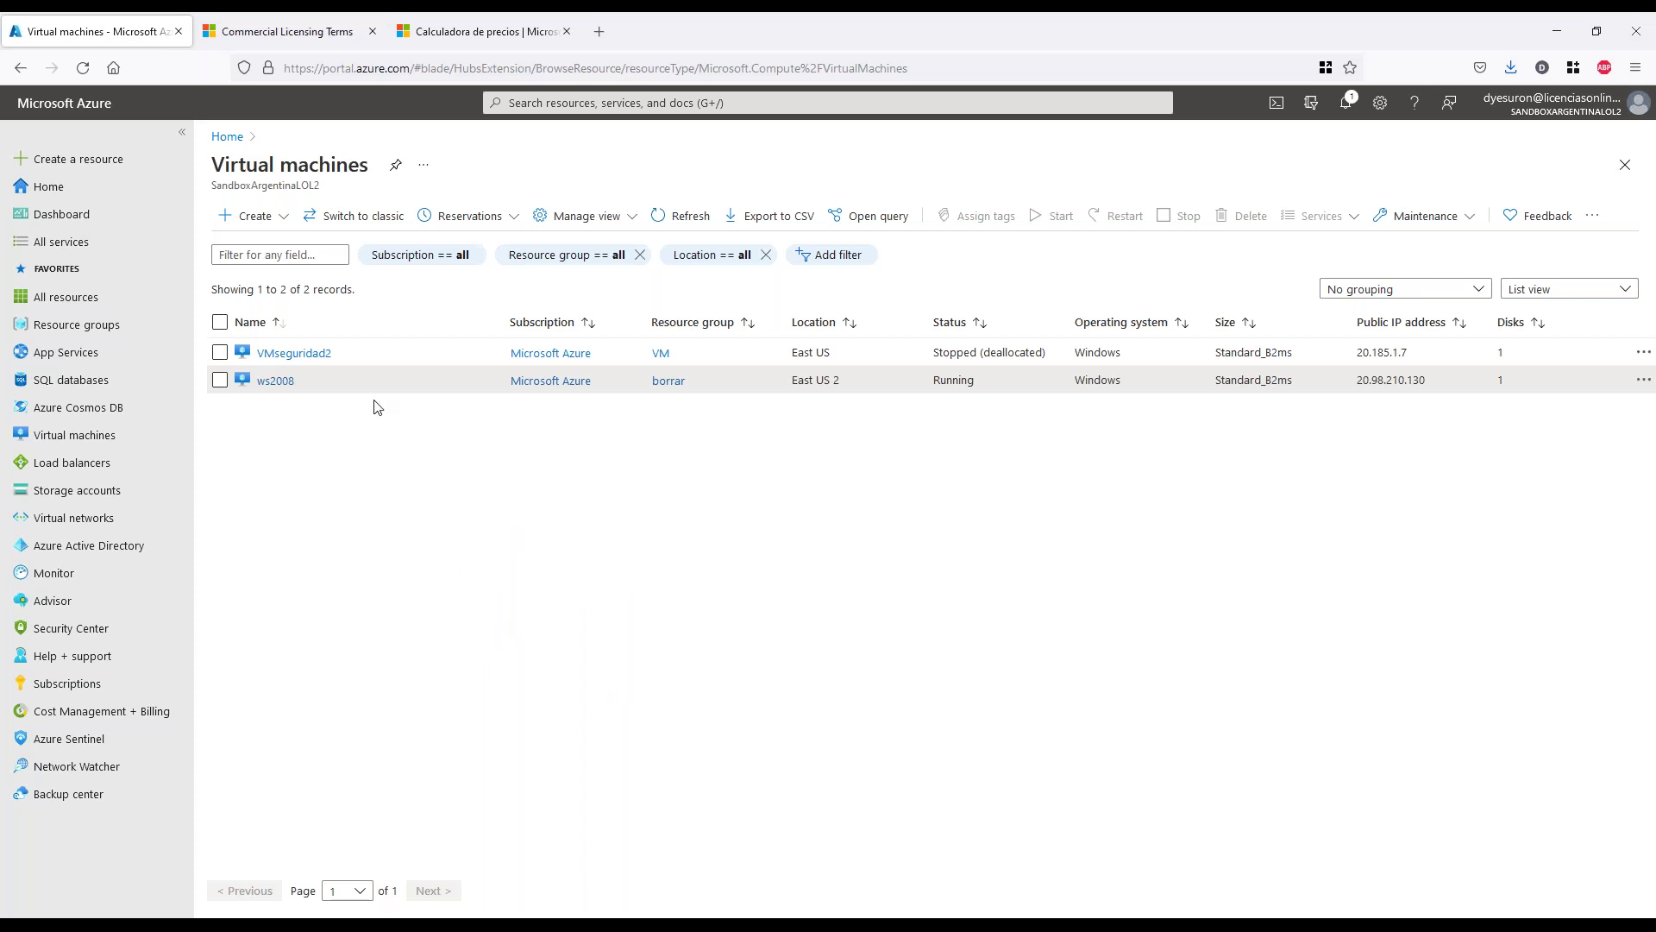
{"action": "left_click", "coordinate": [276, 381]}
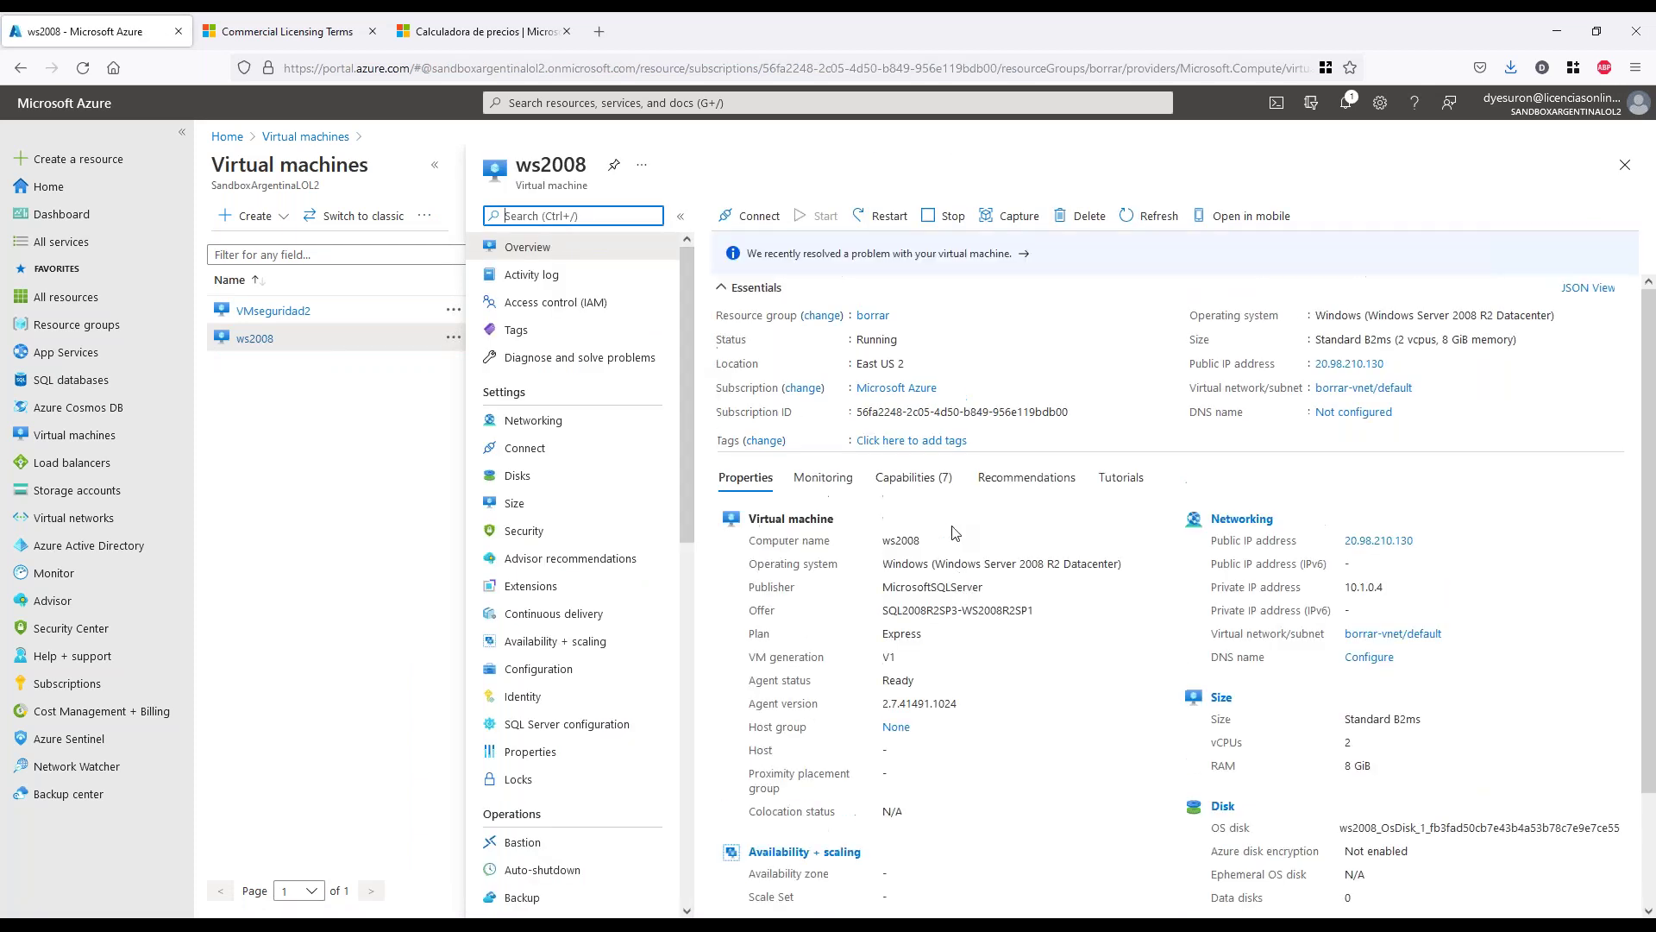
Examine the operating system entry in the properties of the ws2008 virtual machine
{"action": "mouse_move", "coordinate": [884, 565]}
{"action": "left_mouse_down"}
{"action": "mouse_move", "coordinate": [1131, 565]}
{"action": "mouse_move", "coordinate": [886, 566]}
{"action": "left_mouse_up"}
{"action": "left_click", "coordinate": [1122, 563]}
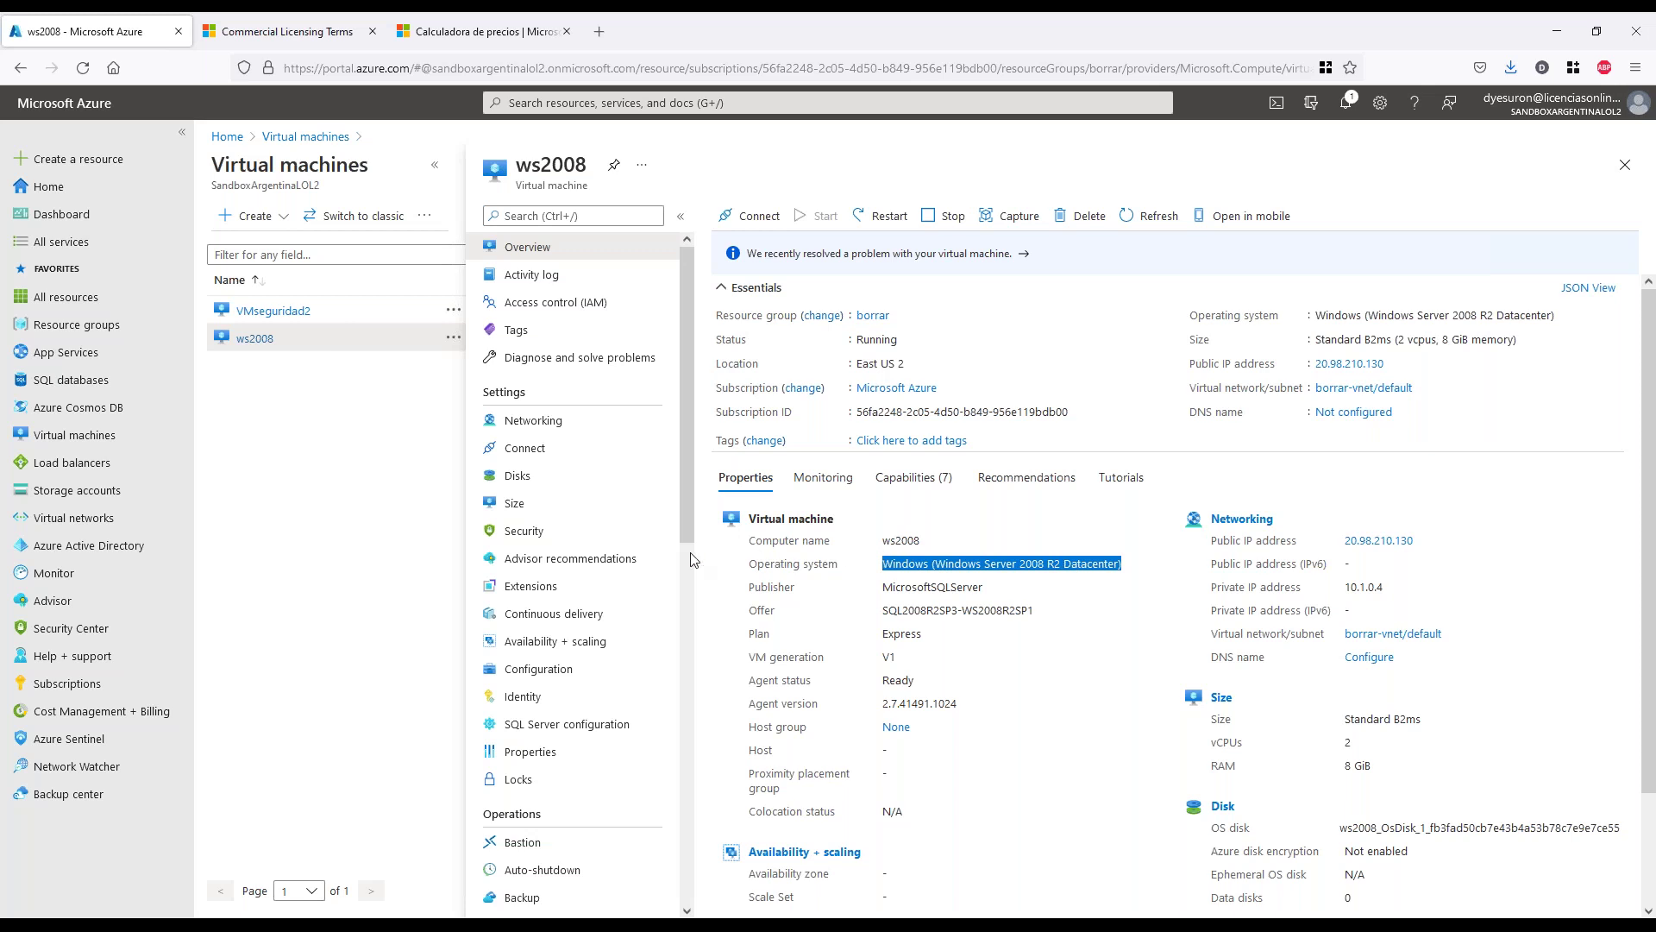
{"action": "scroll", "coordinate": [587, 509], "scroll_direction": "down", "scroll_amount": 1}
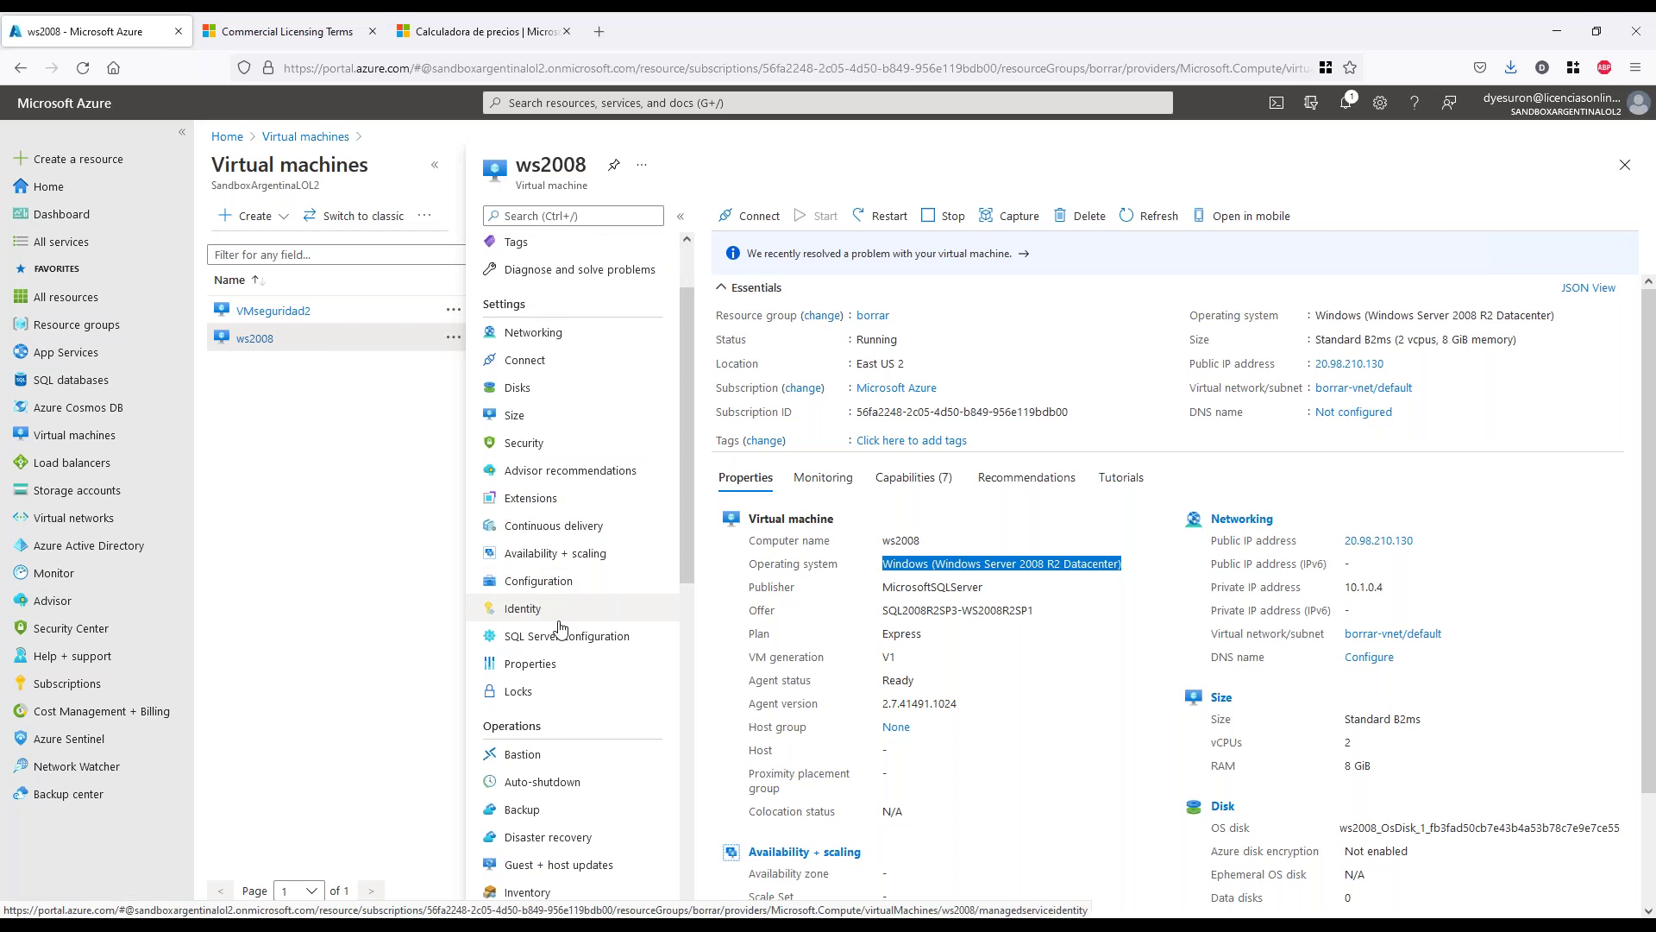
{"action": "left_click", "coordinate": [897, 566]}
{"action": "left_click_drag", "start_coordinate": [897, 567], "coordinate": [1019, 565]}
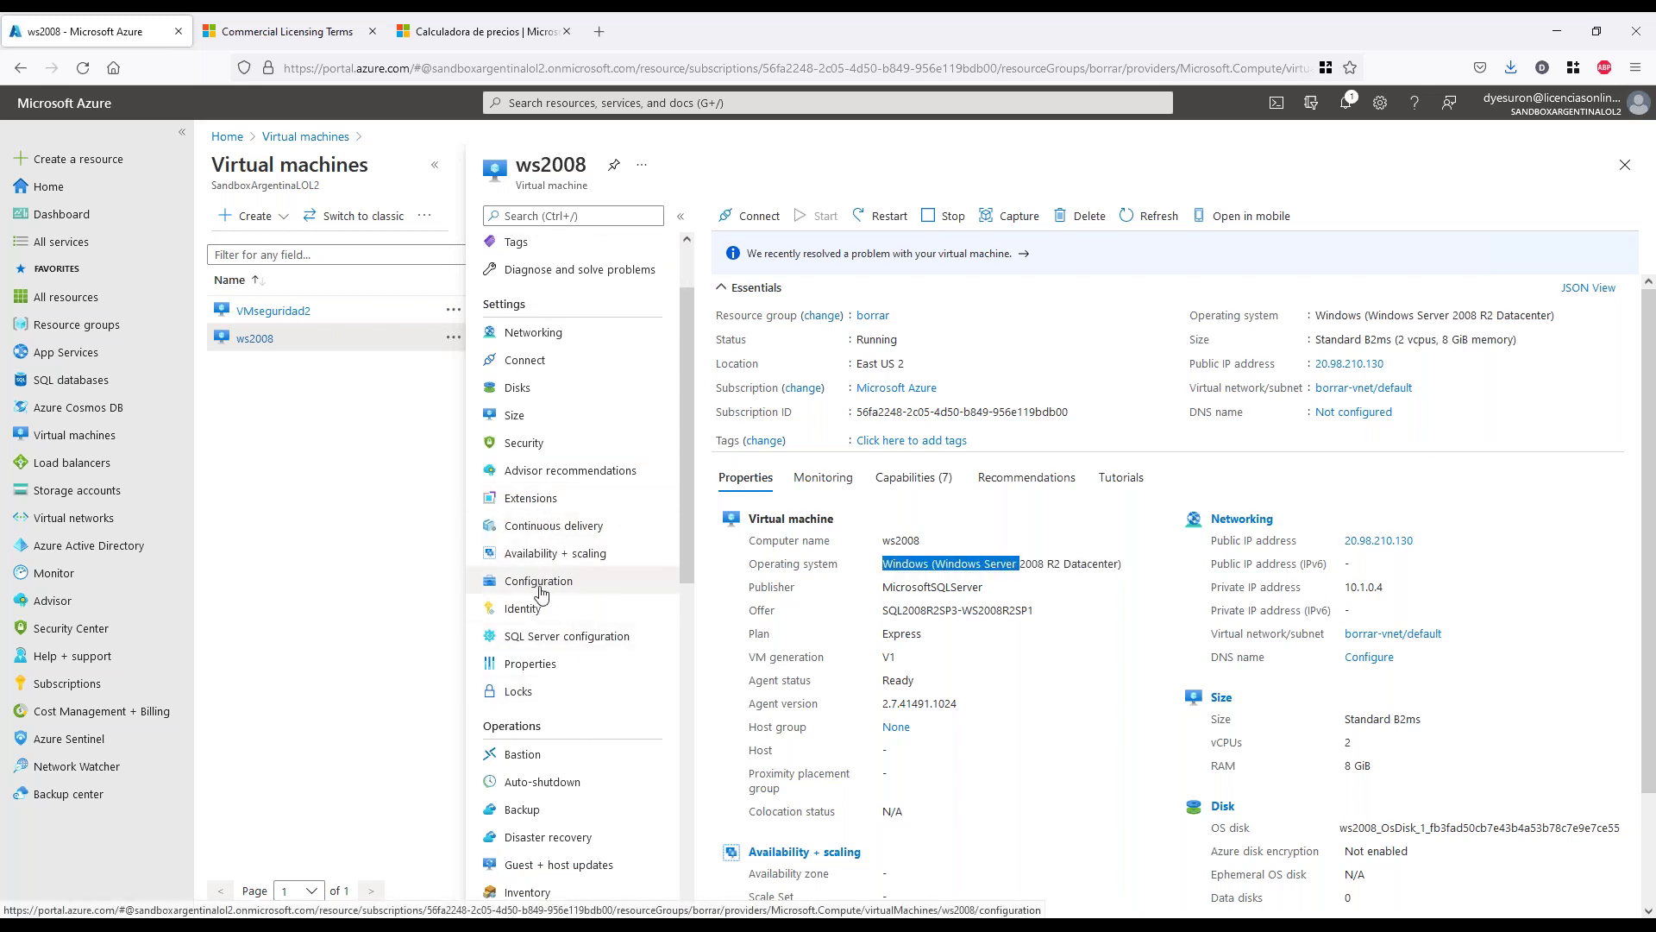
Open the Configuration settings of the ws2008 virtual machine
{"action": "key", "text": "ctrl+2"}
{"action": "left_click_drag", "start_coordinate": [498, 602], "coordinate": [573, 594]}
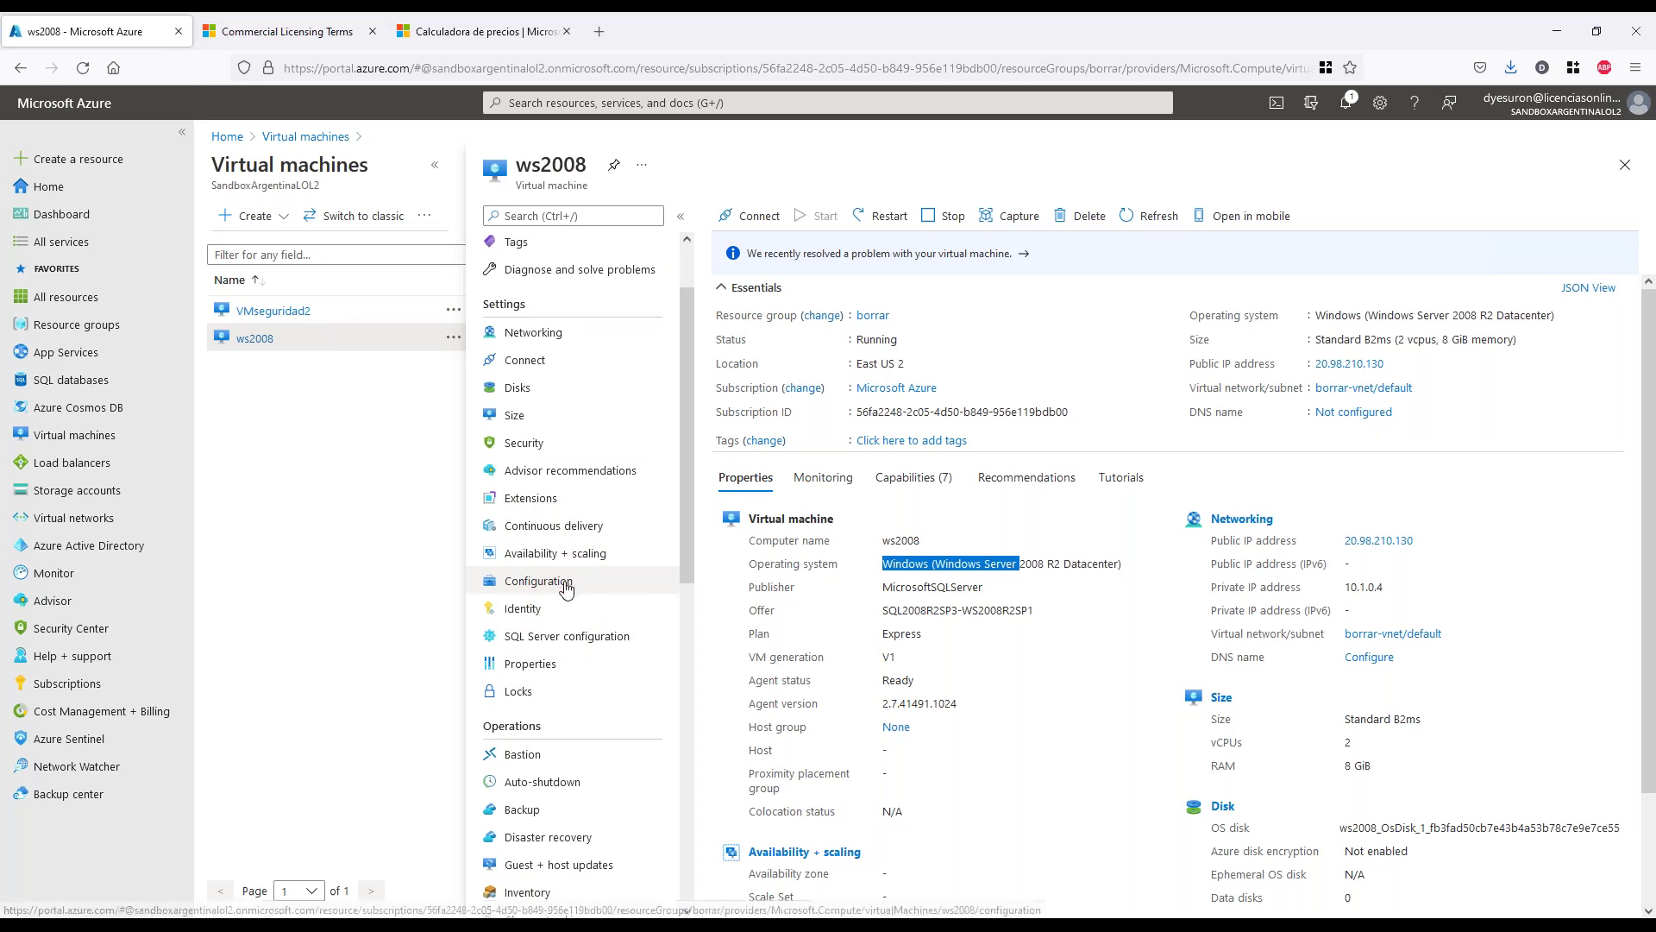
{"action": "left_click", "coordinate": [558, 585]}
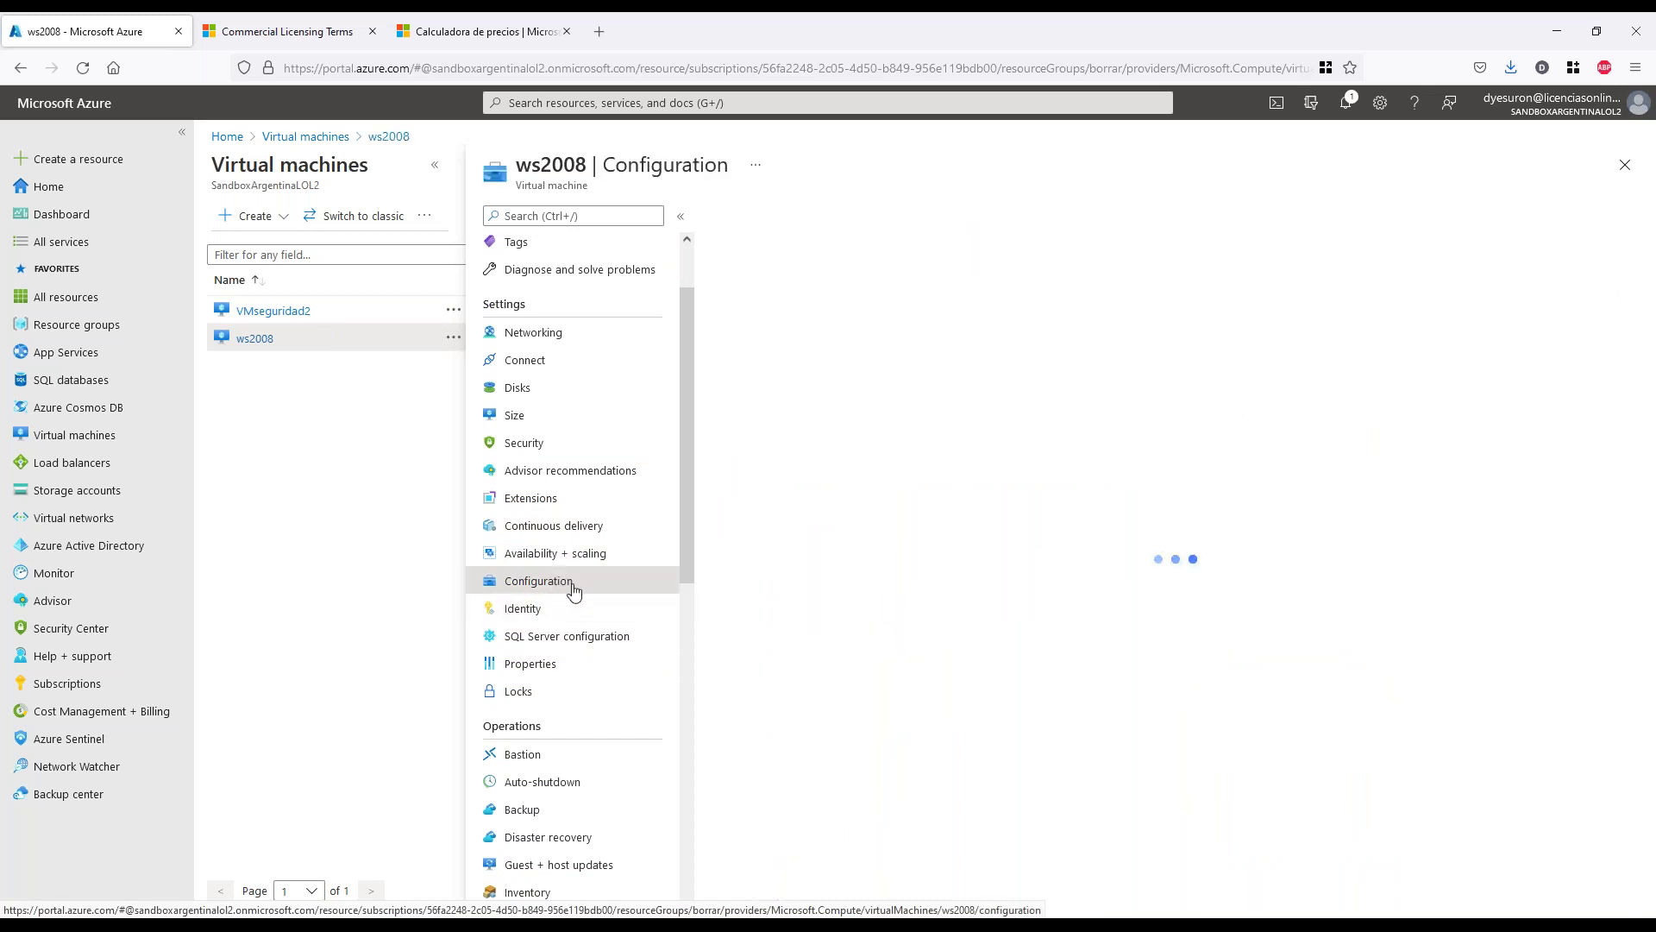
{"action": "key", "text": "ctrl+2"}
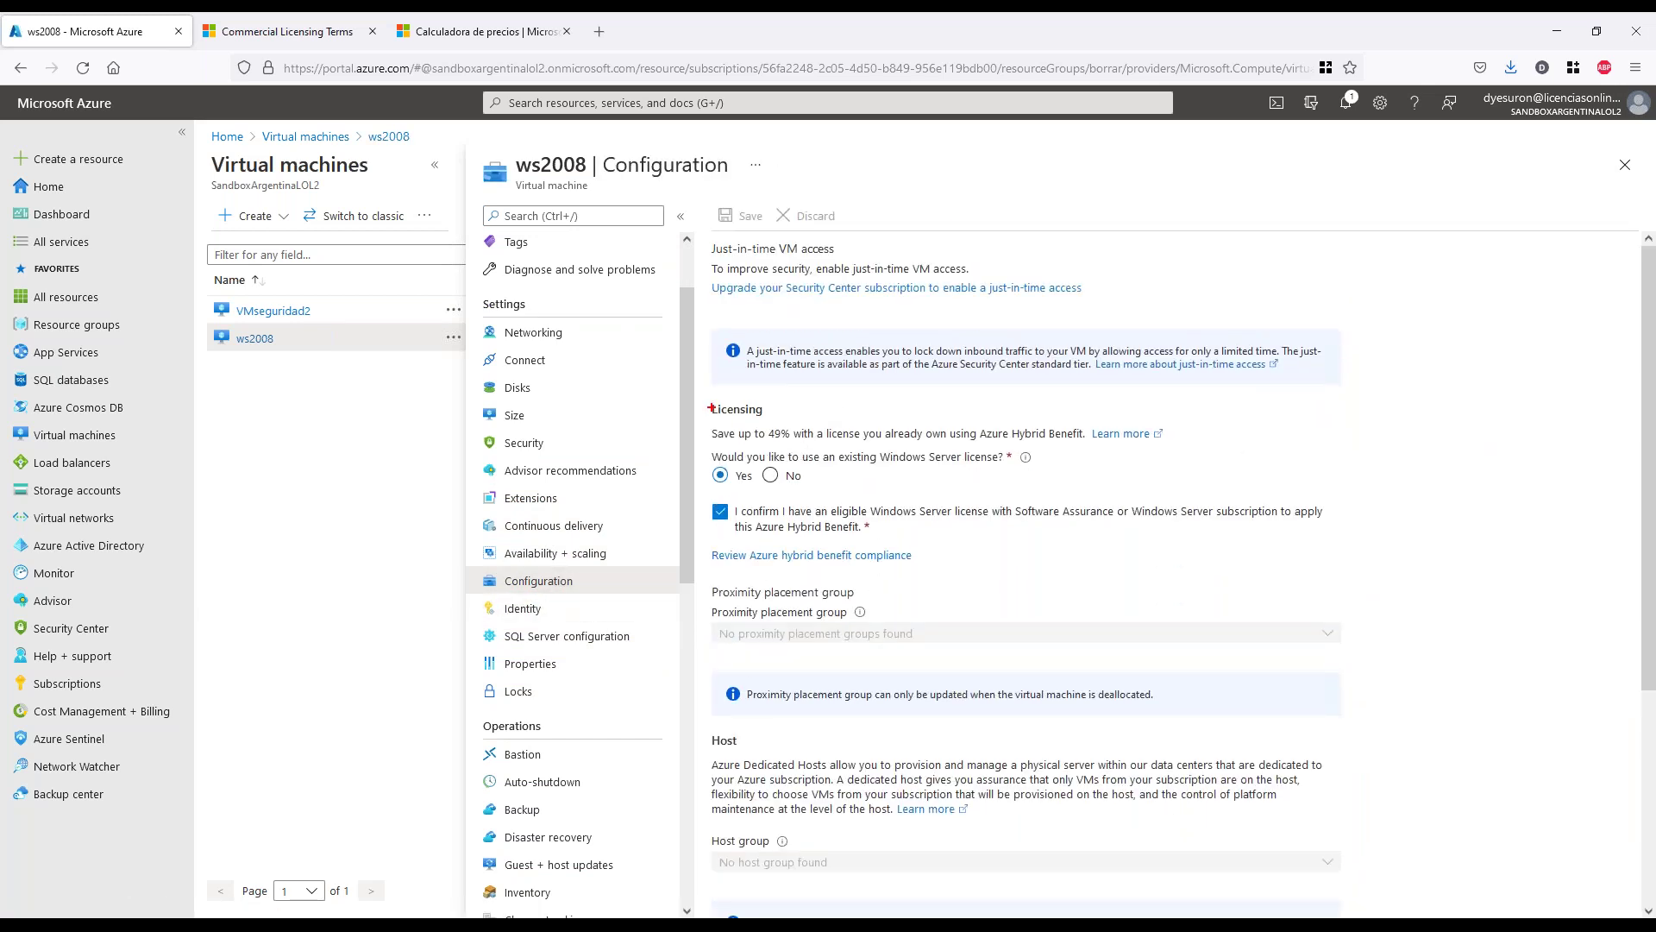
Mark the Licensing section, its No option and the license confirmation with temporary annotations, and clear the markings
{"action": "mouse_move", "coordinate": [719, 396]}
{"action": "left_mouse_down"}
{"action": "mouse_move", "coordinate": [702, 523]}
{"action": "mouse_move", "coordinate": [710, 647]}
{"action": "left_mouse_up"}
{"action": "left_click_drag", "start_coordinate": [834, 475], "coordinate": [814, 470]}
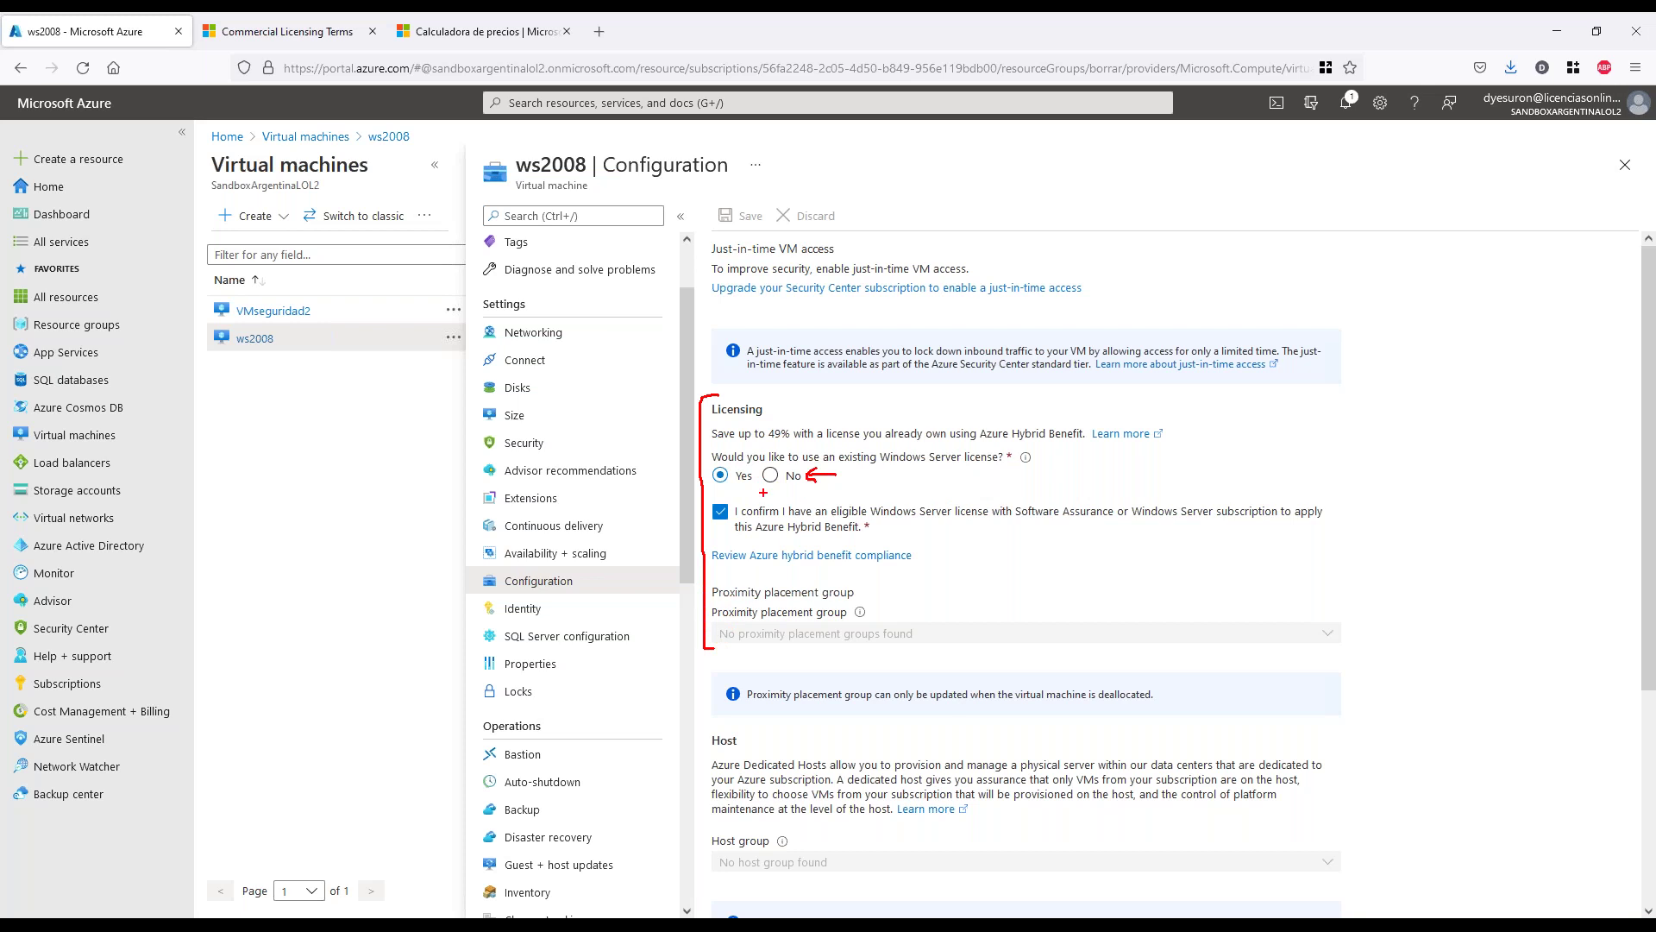
{"action": "mouse_move", "coordinate": [713, 484]}
{"action": "left_mouse_down"}
{"action": "mouse_move", "coordinate": [749, 482]}
{"action": "mouse_move", "coordinate": [736, 526]}
{"action": "left_mouse_up"}
{"action": "mouse_move", "coordinate": [717, 187]}
{"action": "left_mouse_down"}
{"action": "mouse_move", "coordinate": [767, 231]}
{"action": "mouse_move", "coordinate": [729, 183]}
{"action": "mouse_move", "coordinate": [716, 195]}
{"action": "left_mouse_up"}
{"action": "key", "text": "Escape"}
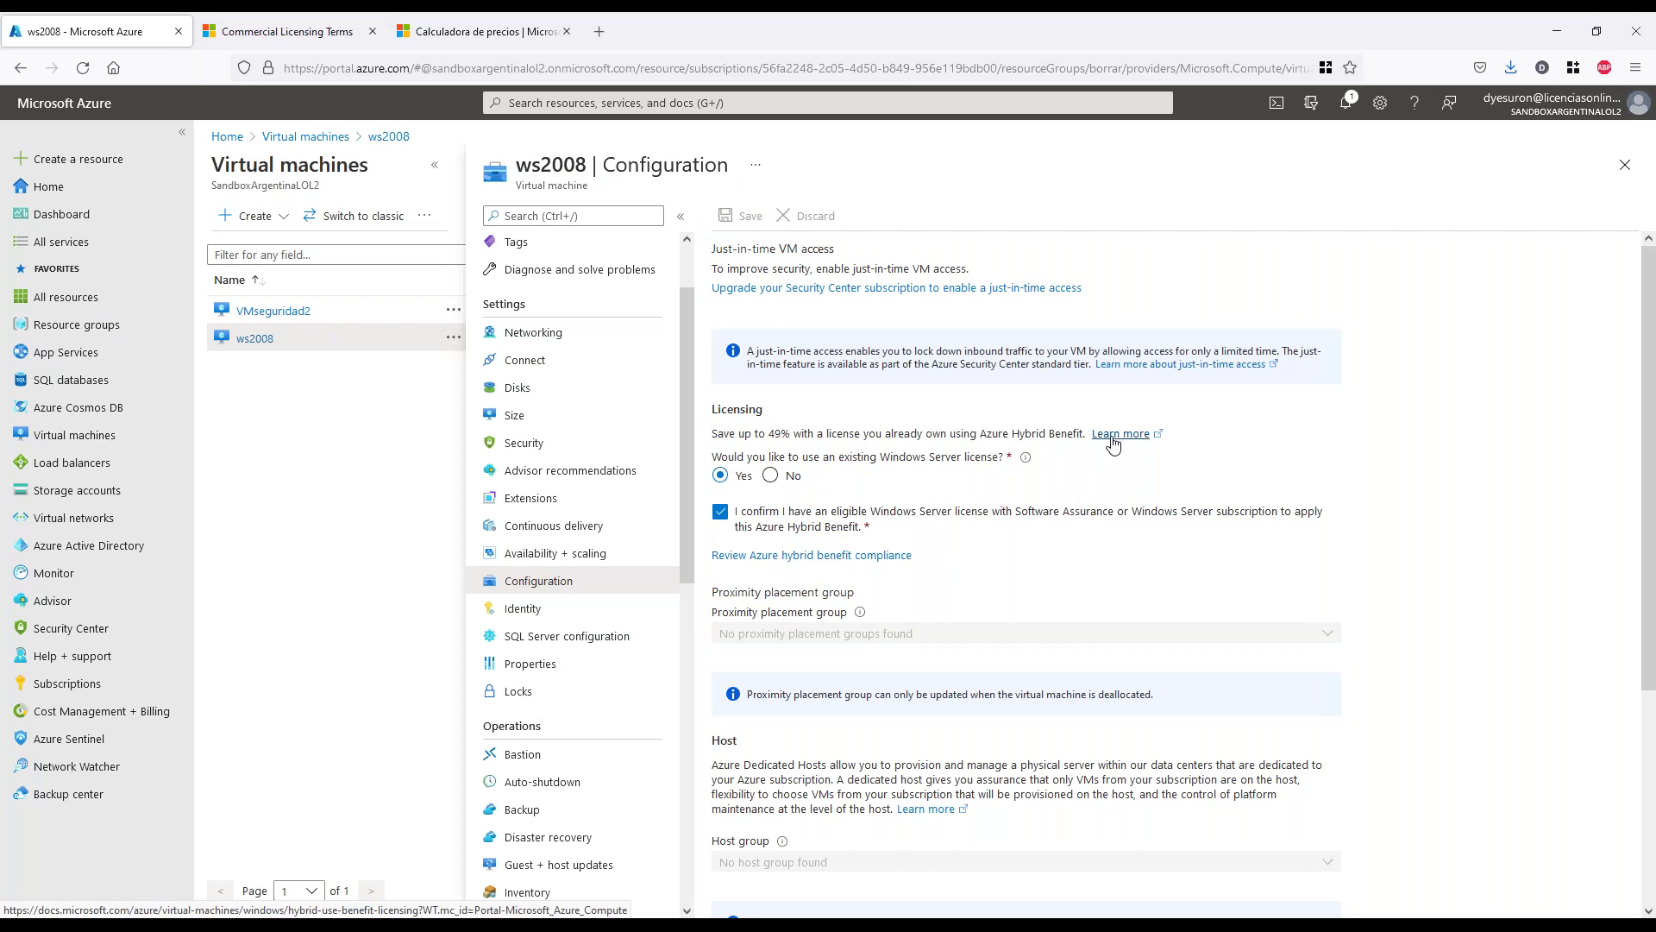
Read the Azure Hybrid Benefit savings statement and the question about using an existing Windows Server license
{"action": "left_click_drag", "start_coordinate": [987, 436], "coordinate": [1089, 431]}
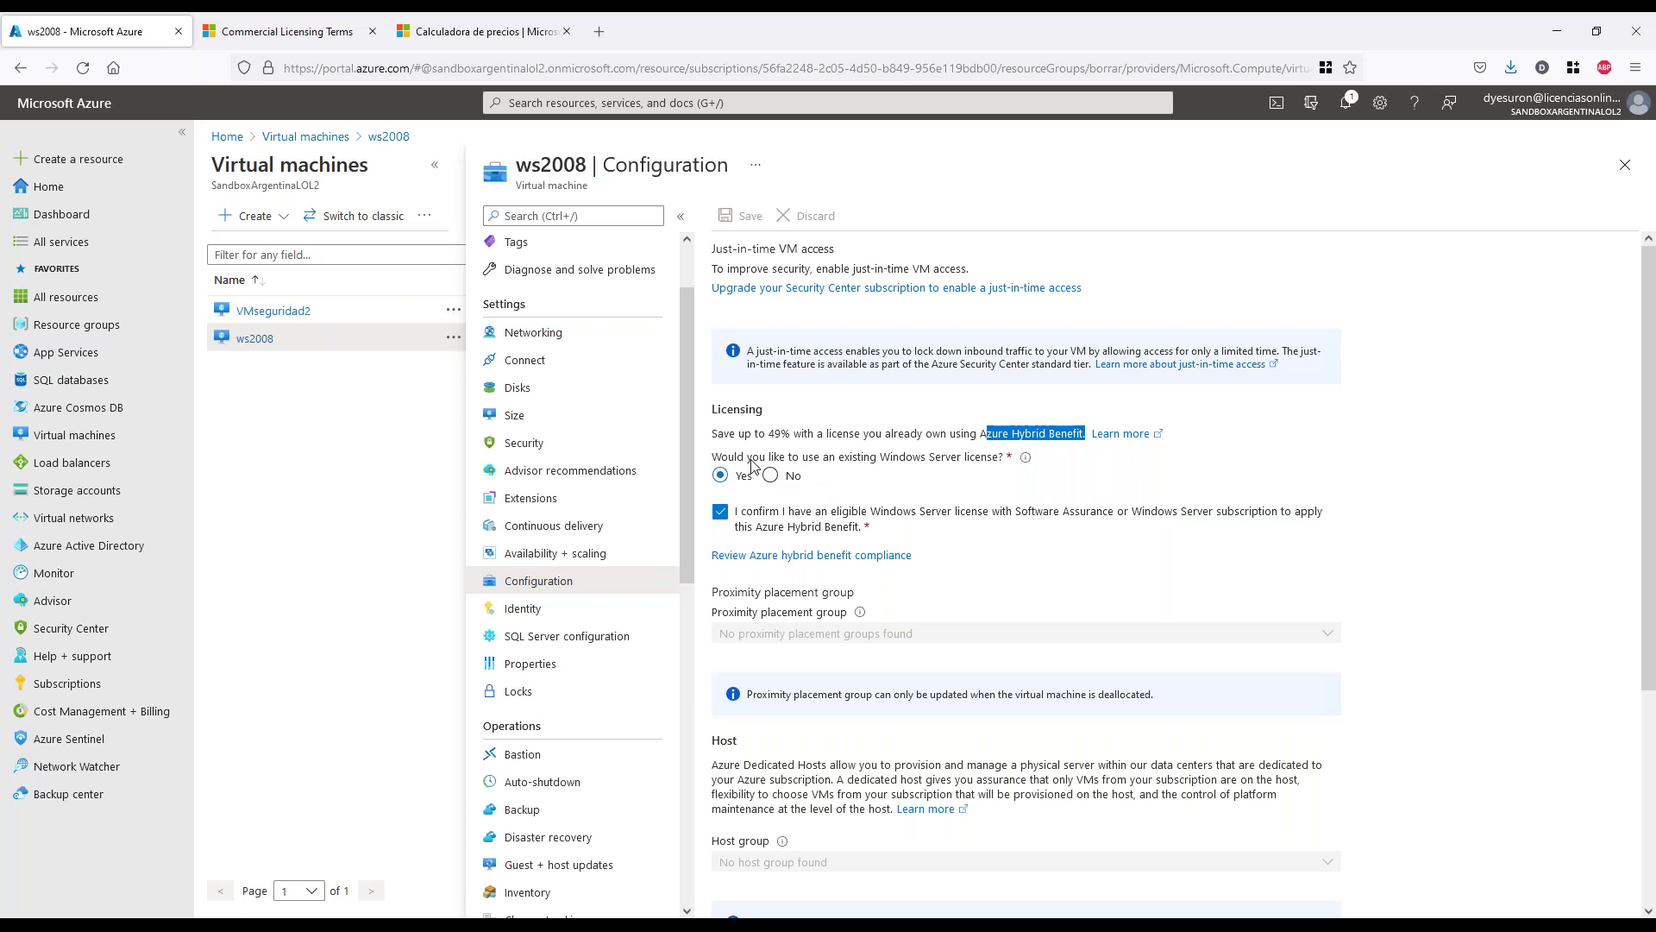
{"action": "left_click_drag", "start_coordinate": [754, 433], "coordinate": [998, 427]}
{"action": "left_click", "coordinate": [998, 427]}
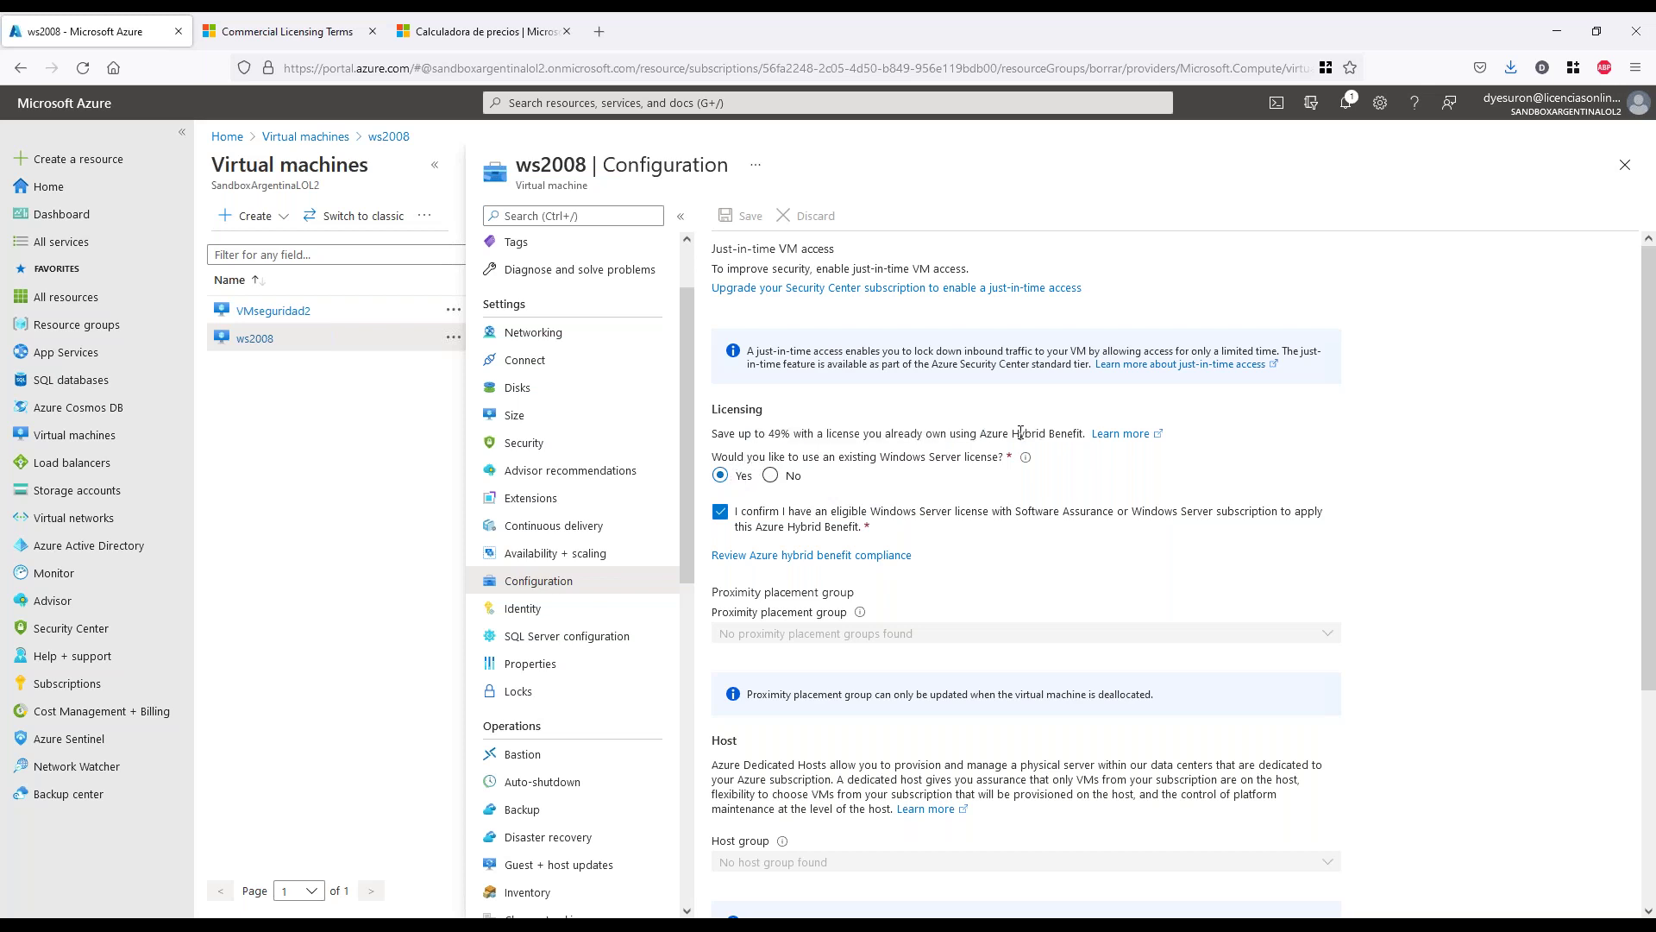
{"action": "left_click_drag", "start_coordinate": [865, 458], "coordinate": [1005, 466]}
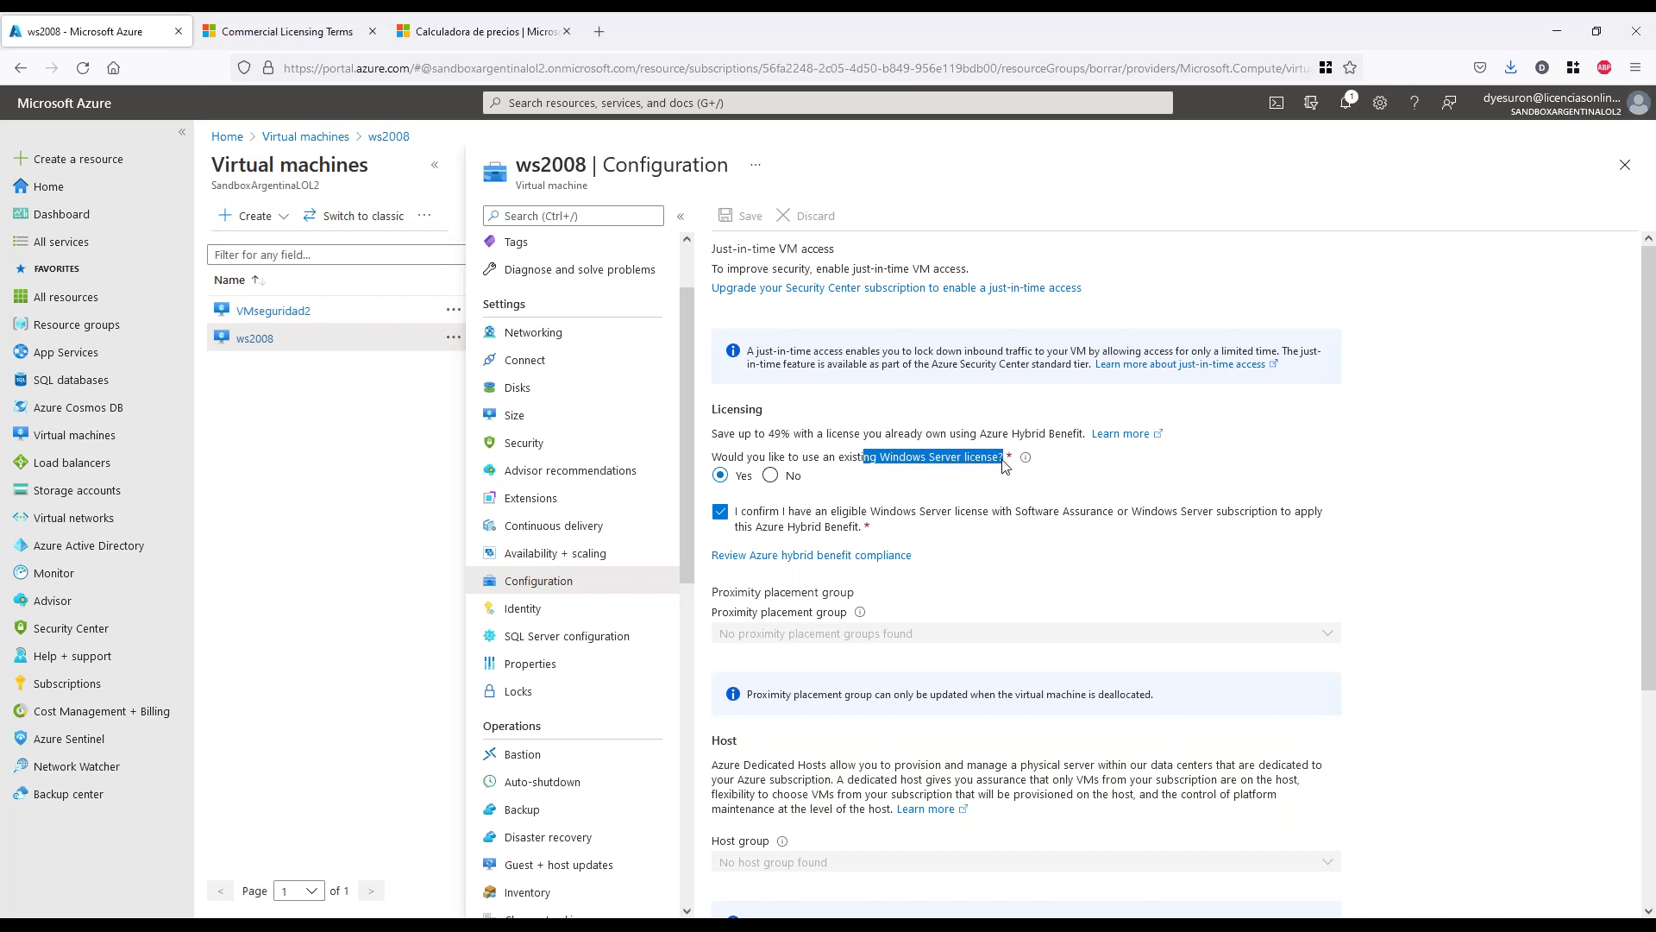
{"action": "left_click", "coordinate": [932, 479]}
{"action": "left_click_drag", "start_coordinate": [848, 465], "coordinate": [1098, 460]}
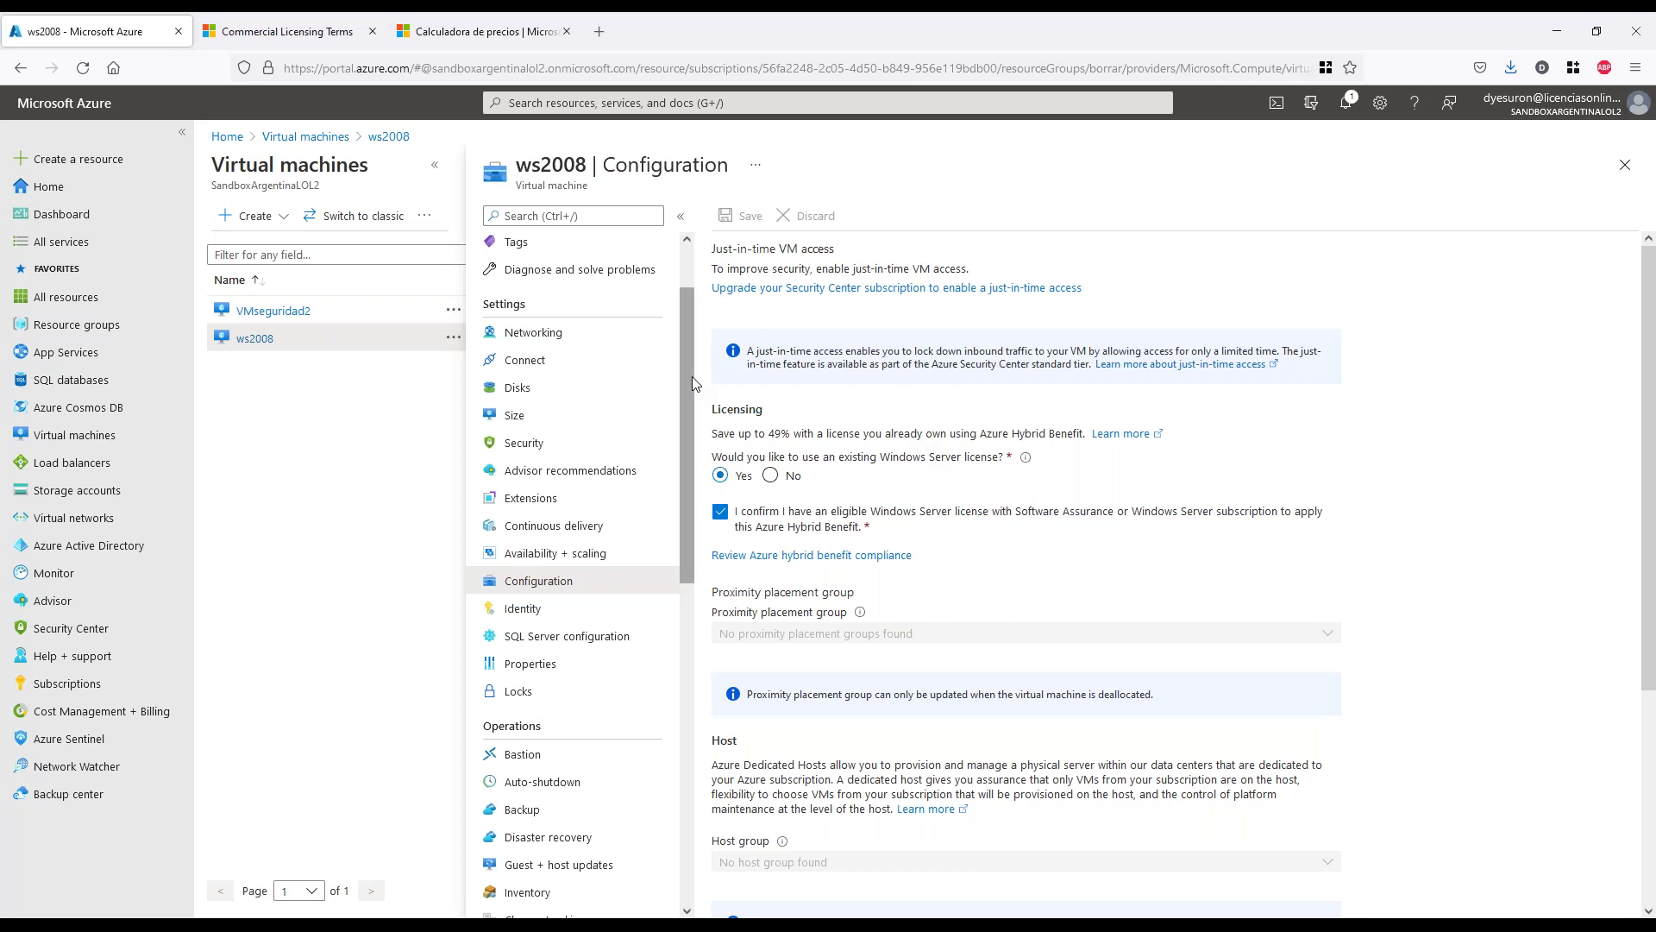
Return to the ws2008 overview and examine the vCPU count in the virtual machine's size
{"action": "scroll", "coordinate": [692, 376], "scroll_direction": "up", "scroll_amount": 2}
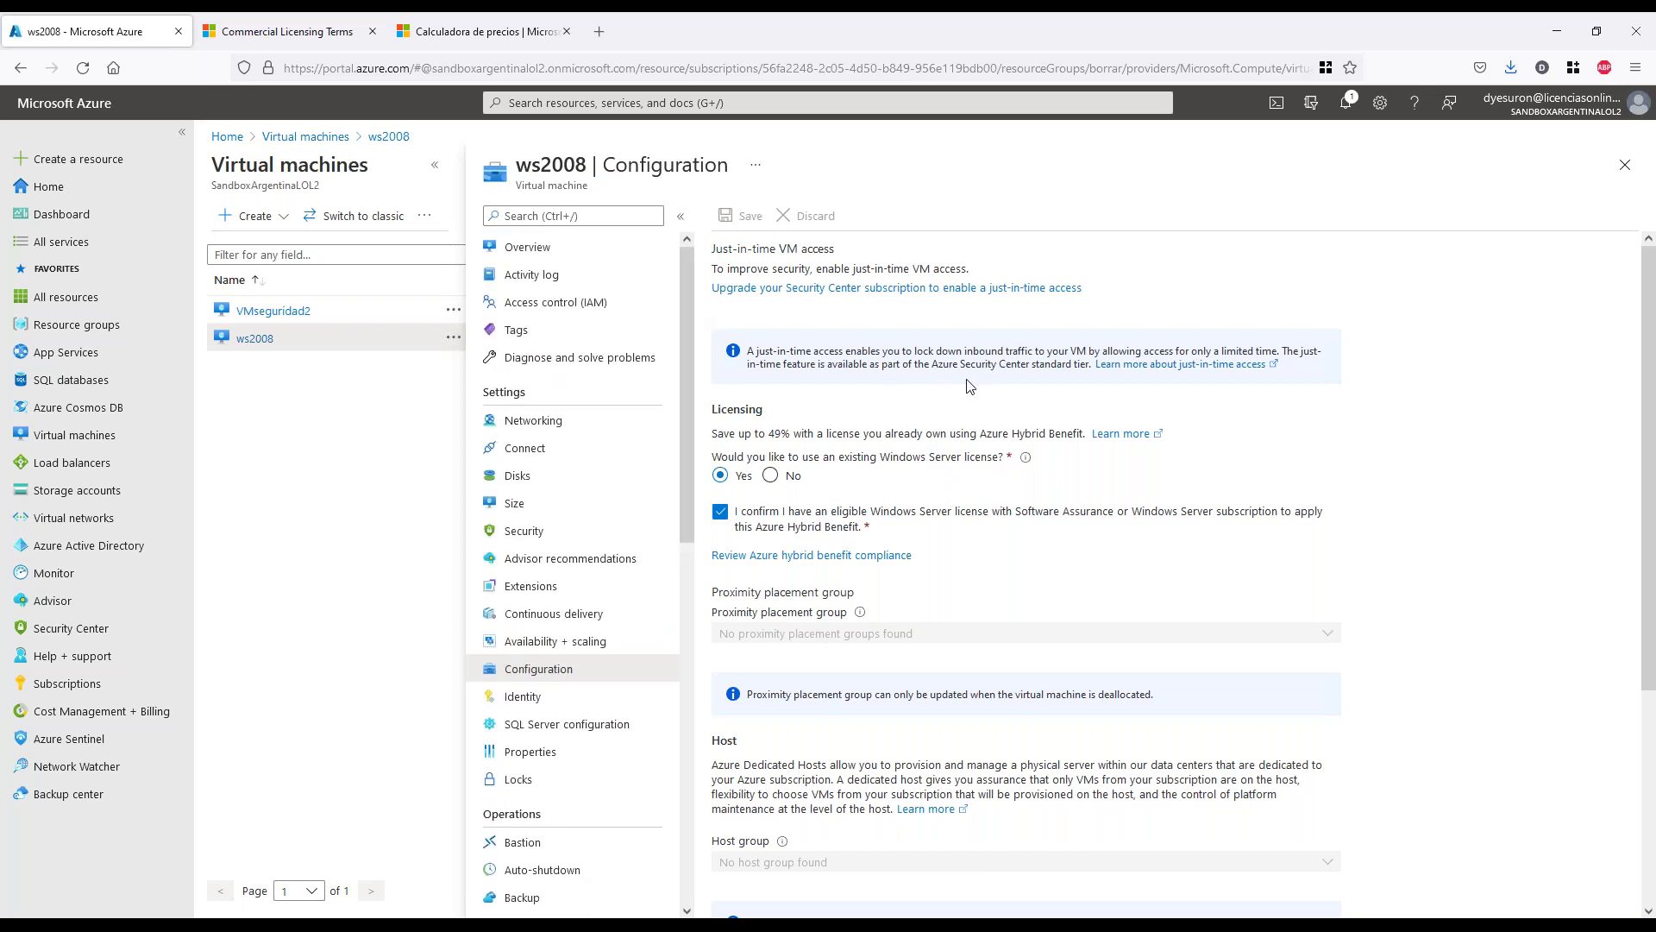
{"action": "left_click", "coordinate": [559, 248]}
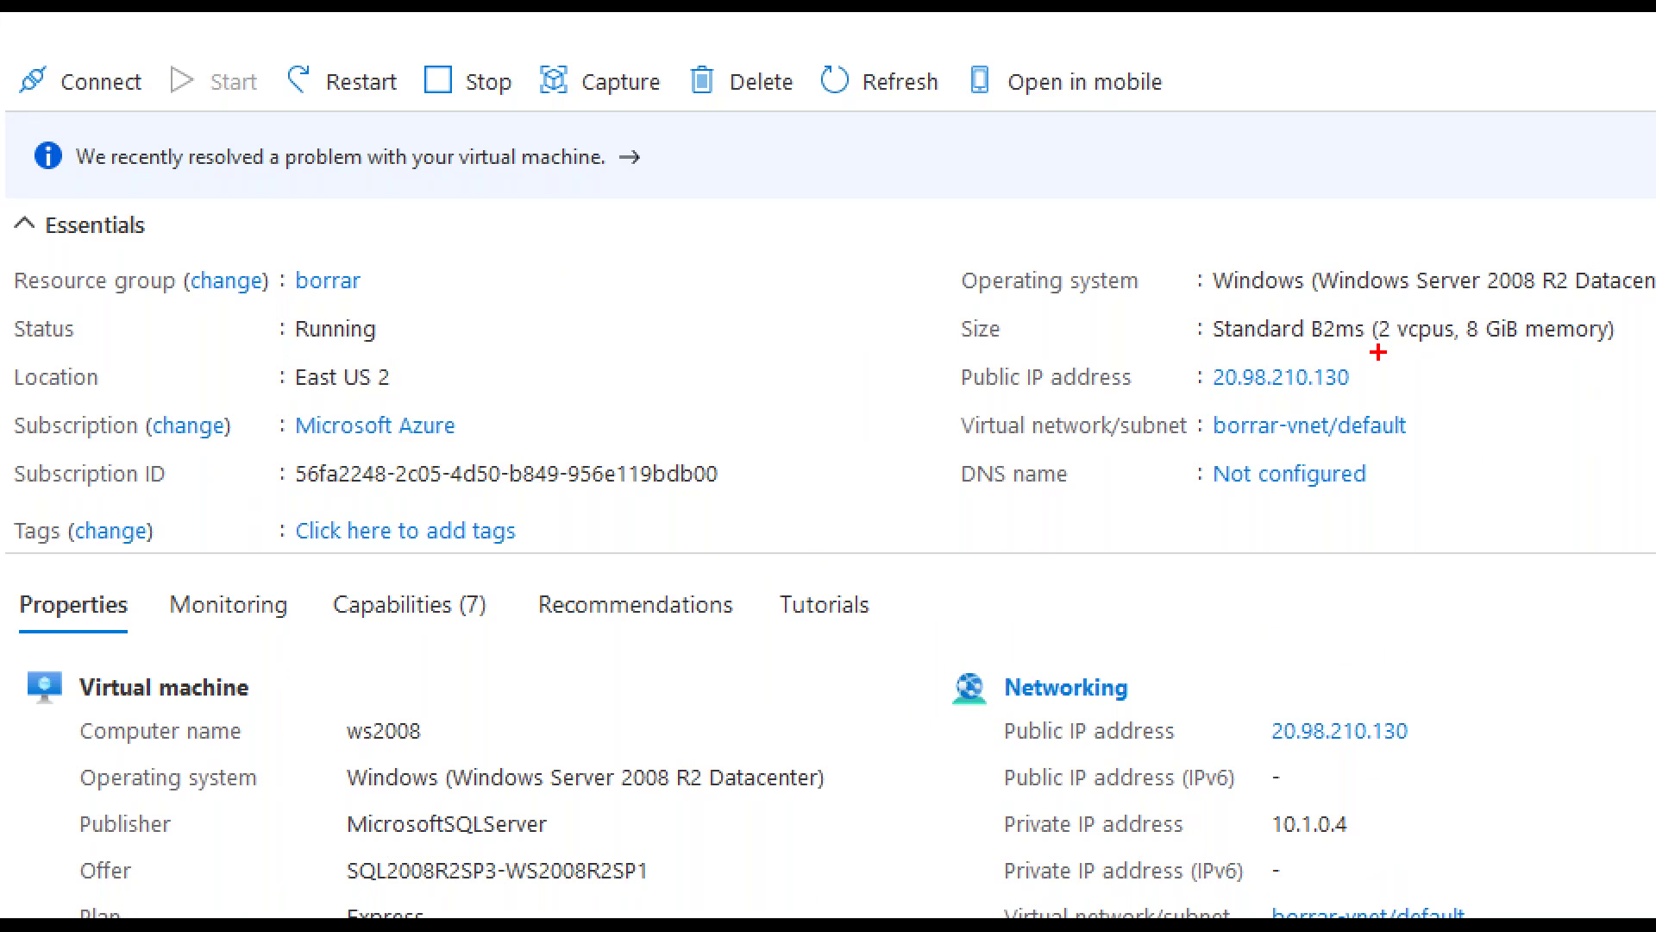
{"action": "left_click_drag", "start_coordinate": [1397, 351], "coordinate": [1439, 350]}
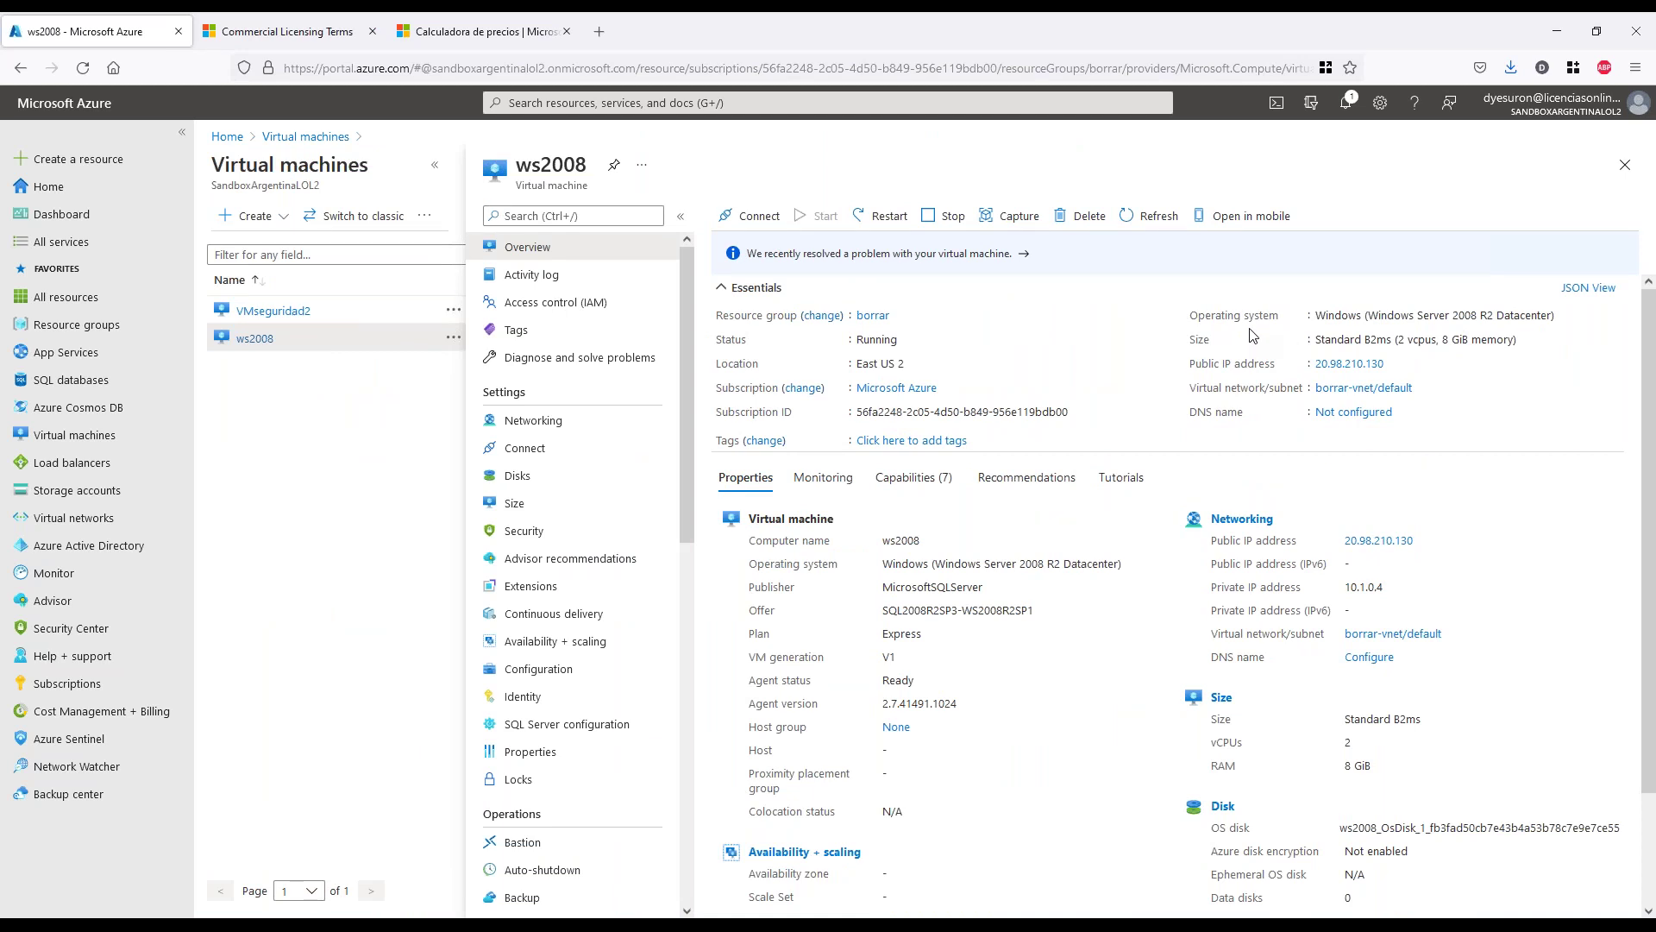
{"action": "left_click_drag", "start_coordinate": [1398, 340], "coordinate": [1419, 339]}
{"action": "left_click", "coordinate": [1407, 341]}
{"action": "left_click_drag", "start_coordinate": [1398, 340], "coordinate": [1415, 341]}
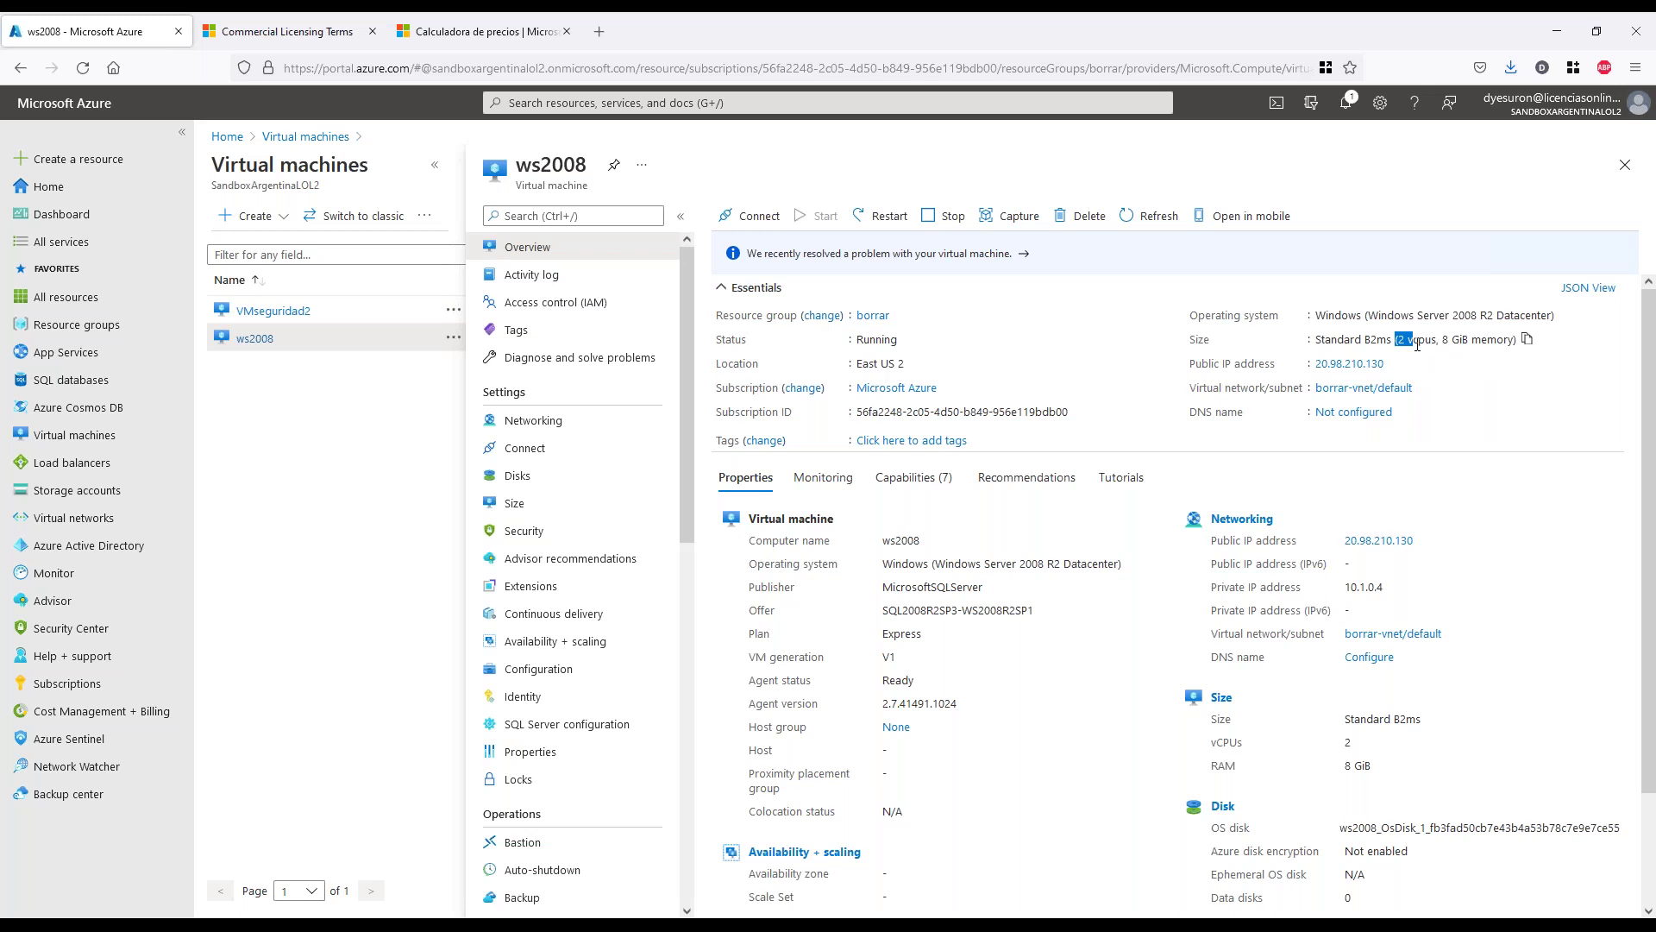
{"action": "left_click", "coordinate": [1417, 341]}
{"action": "double_click", "coordinate": [1399, 339]}
{"action": "left_click_drag", "start_coordinate": [1399, 340], "coordinate": [1409, 341]}
{"action": "left_click", "coordinate": [1420, 338]}
{"action": "left_click_drag", "start_coordinate": [1398, 338], "coordinate": [1407, 337]}
{"action": "left_click_drag", "start_coordinate": [1399, 339], "coordinate": [1415, 340]}
{"action": "left_click", "coordinate": [1336, 337]}
{"action": "left_click_drag", "start_coordinate": [1400, 339], "coordinate": [1410, 340]}
{"action": "left_click", "coordinate": [1373, 338]}
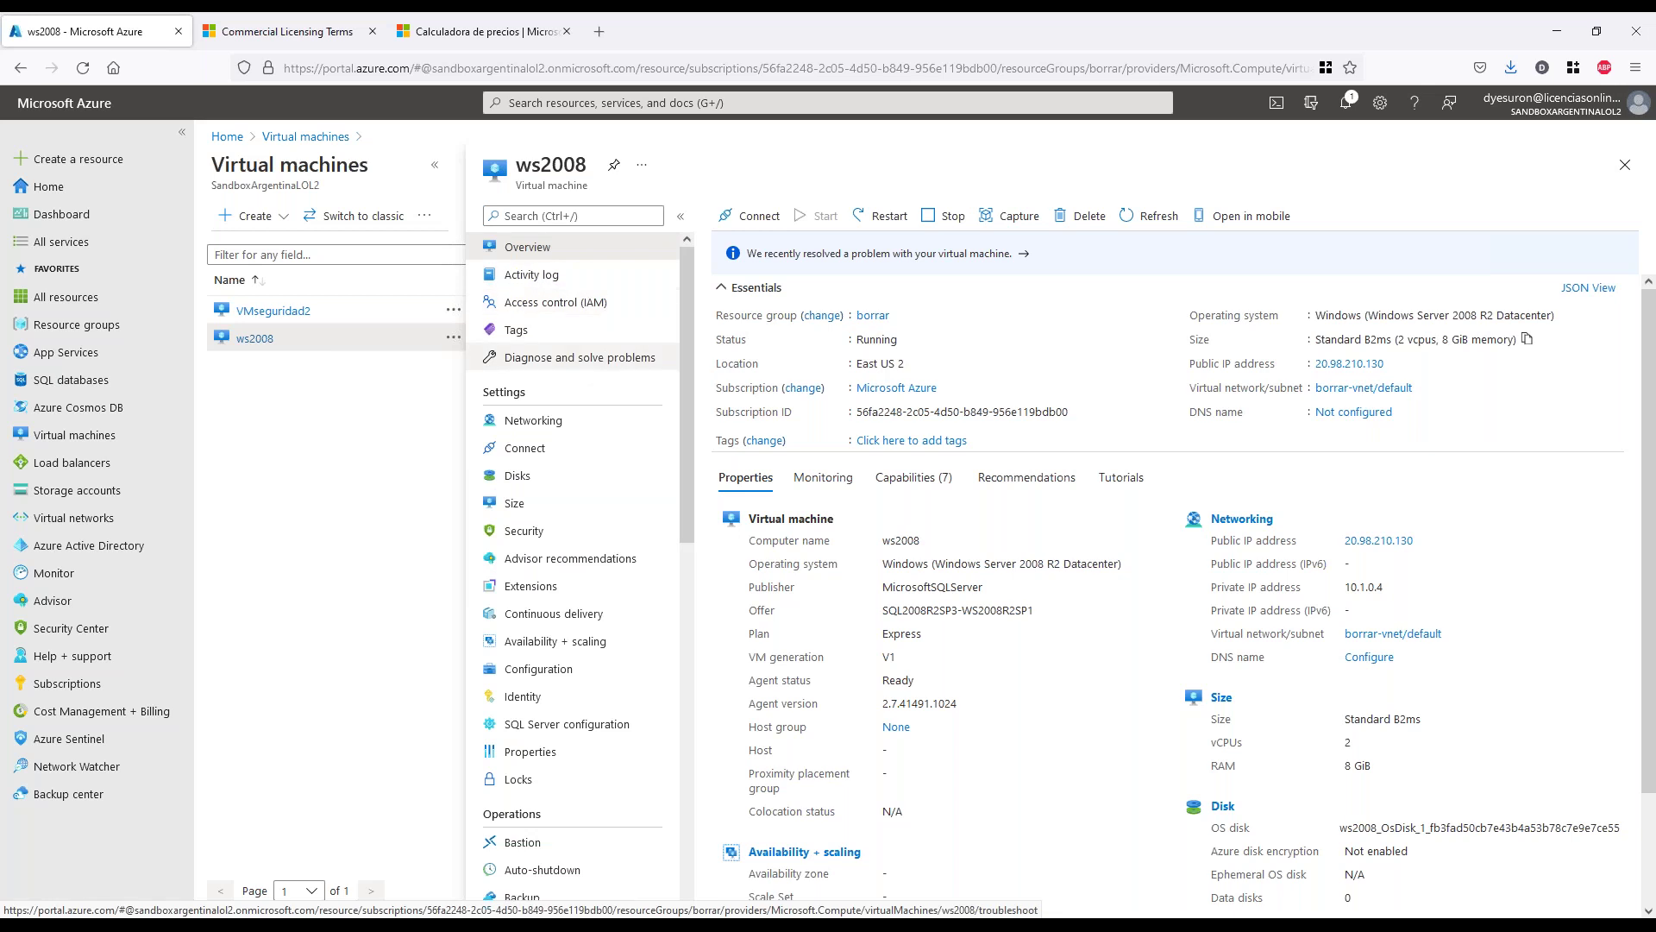
Reopen the ws2008 Configuration settings and review the Windows Server license question
{"action": "left_click", "coordinate": [540, 670]}
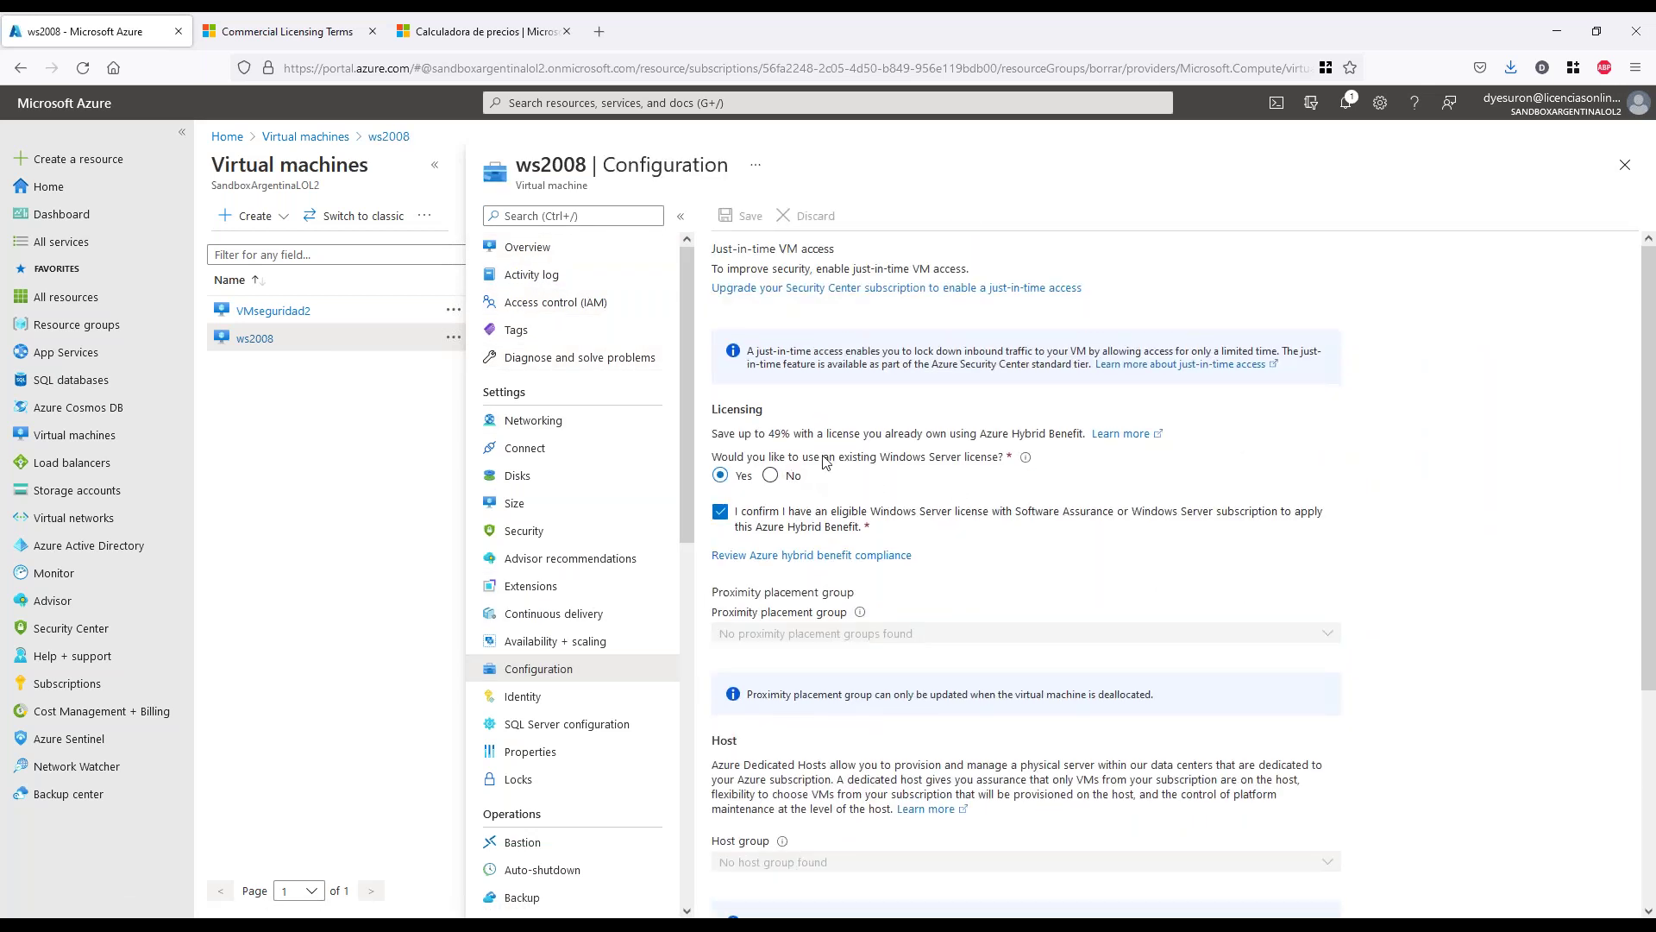
{"action": "left_click_drag", "start_coordinate": [878, 461], "coordinate": [996, 465]}
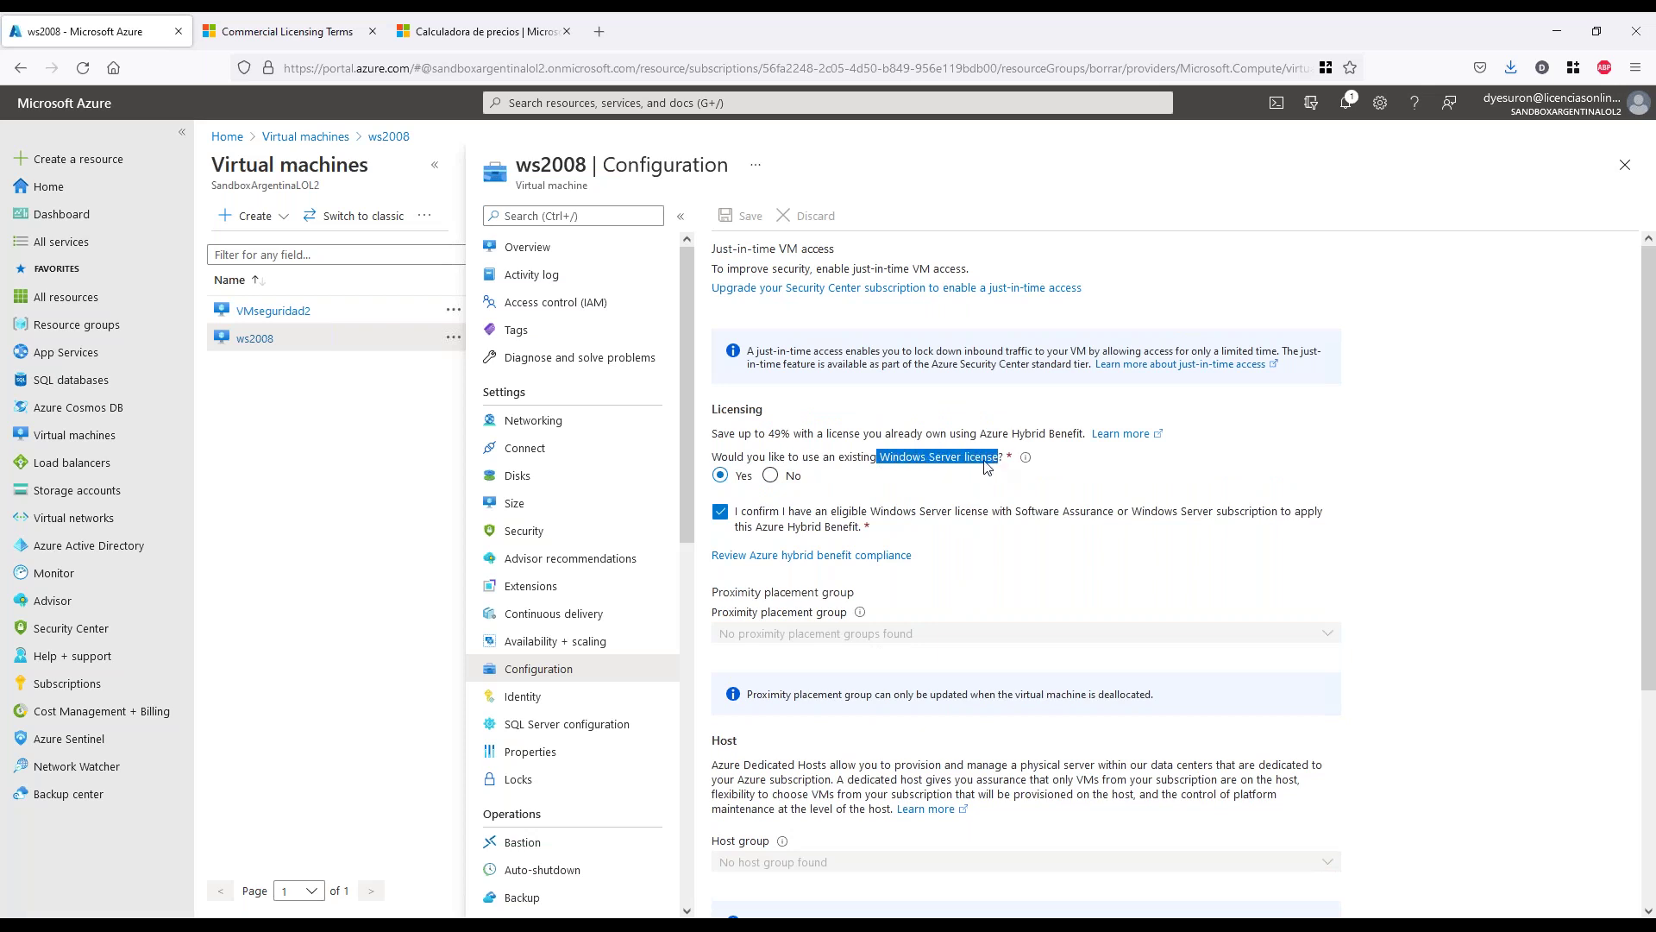
{"action": "left_click", "coordinate": [931, 469]}
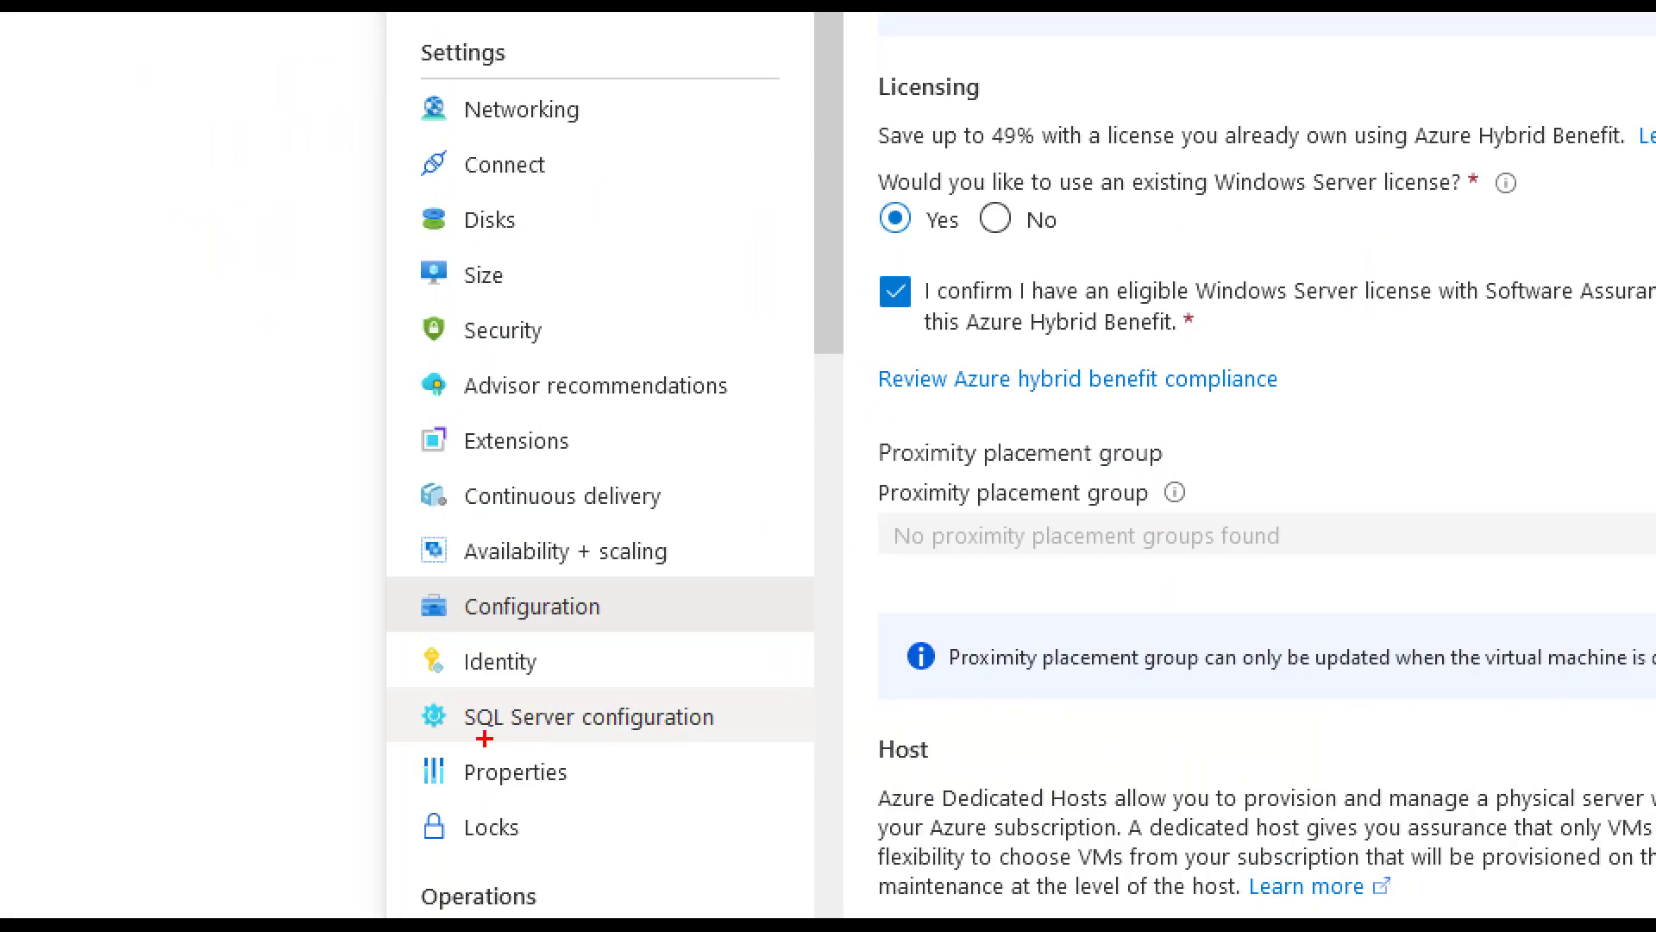
Go through the ws2008 SQL Server configuration to the SQL virtual machine's management and open its Configure settings
{"action": "left_click_drag", "start_coordinate": [507, 739], "coordinate": [628, 737]}
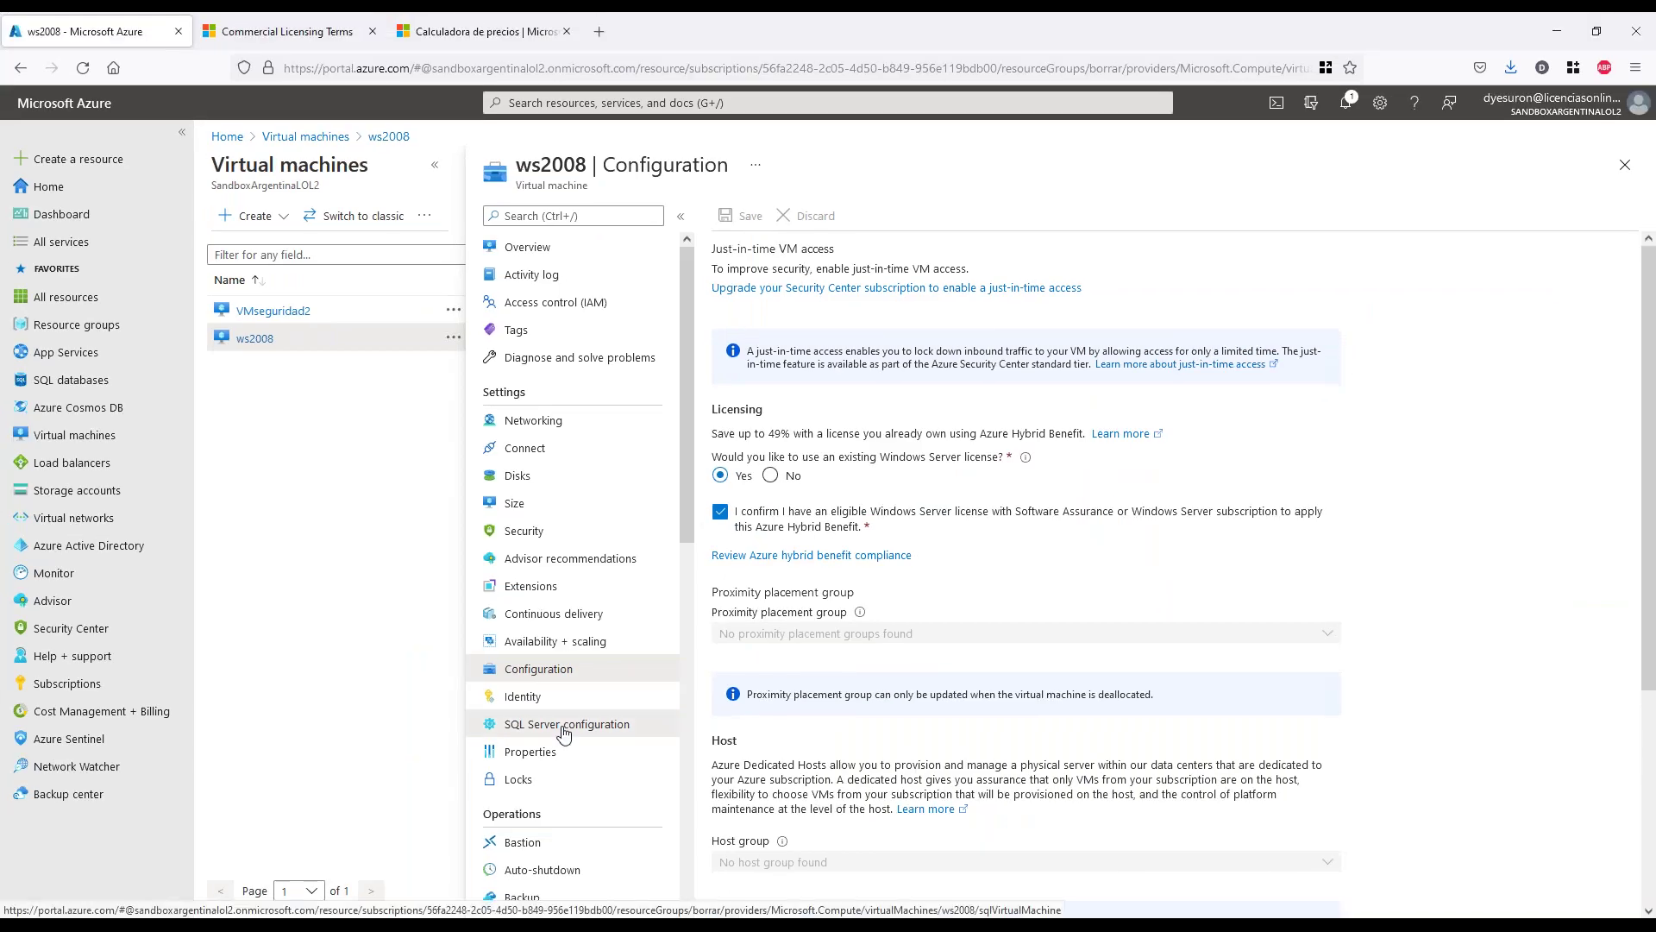
{"action": "left_click", "coordinate": [576, 727]}
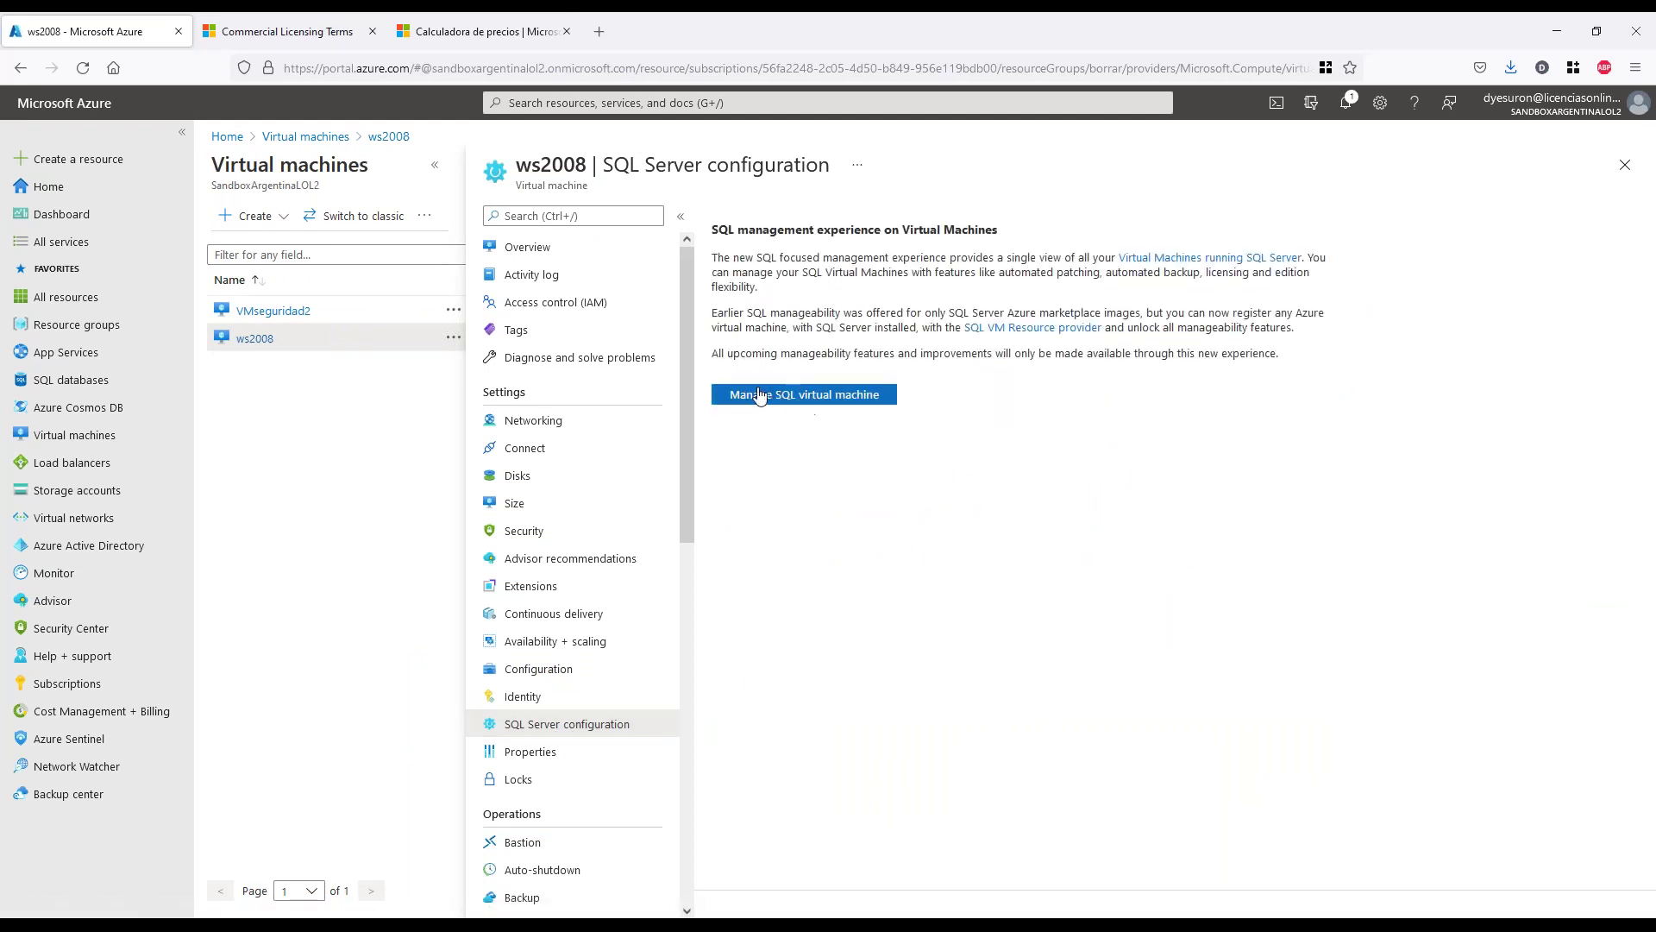
{"action": "left_click", "coordinate": [810, 399]}
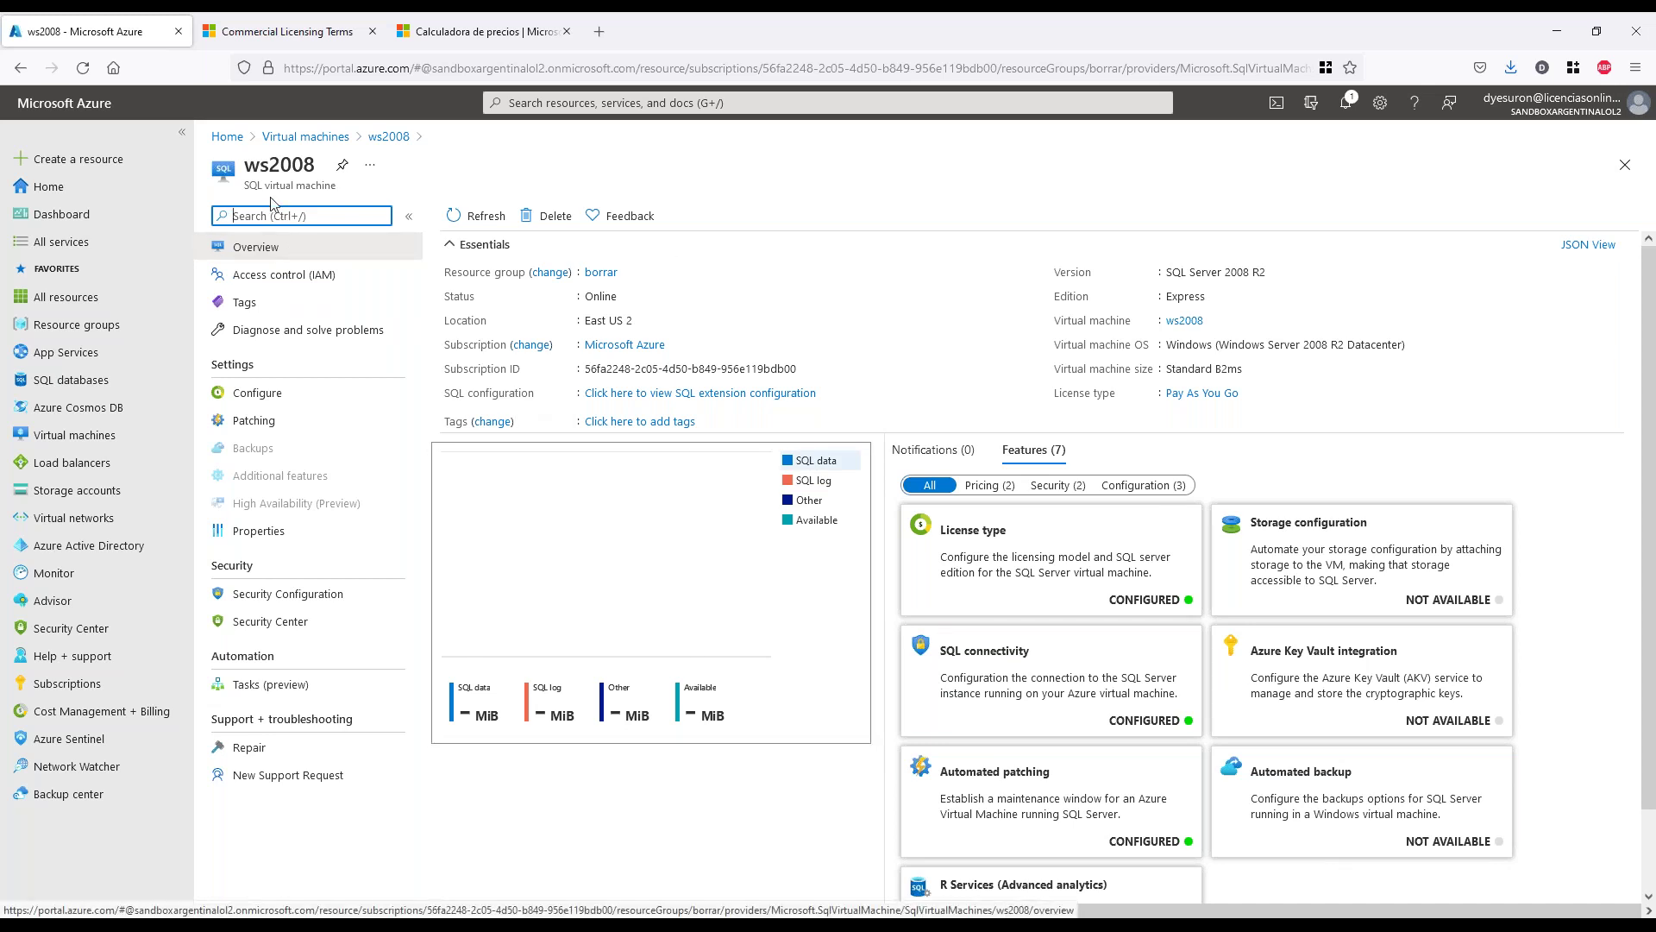
{"action": "left_click", "coordinate": [274, 395]}
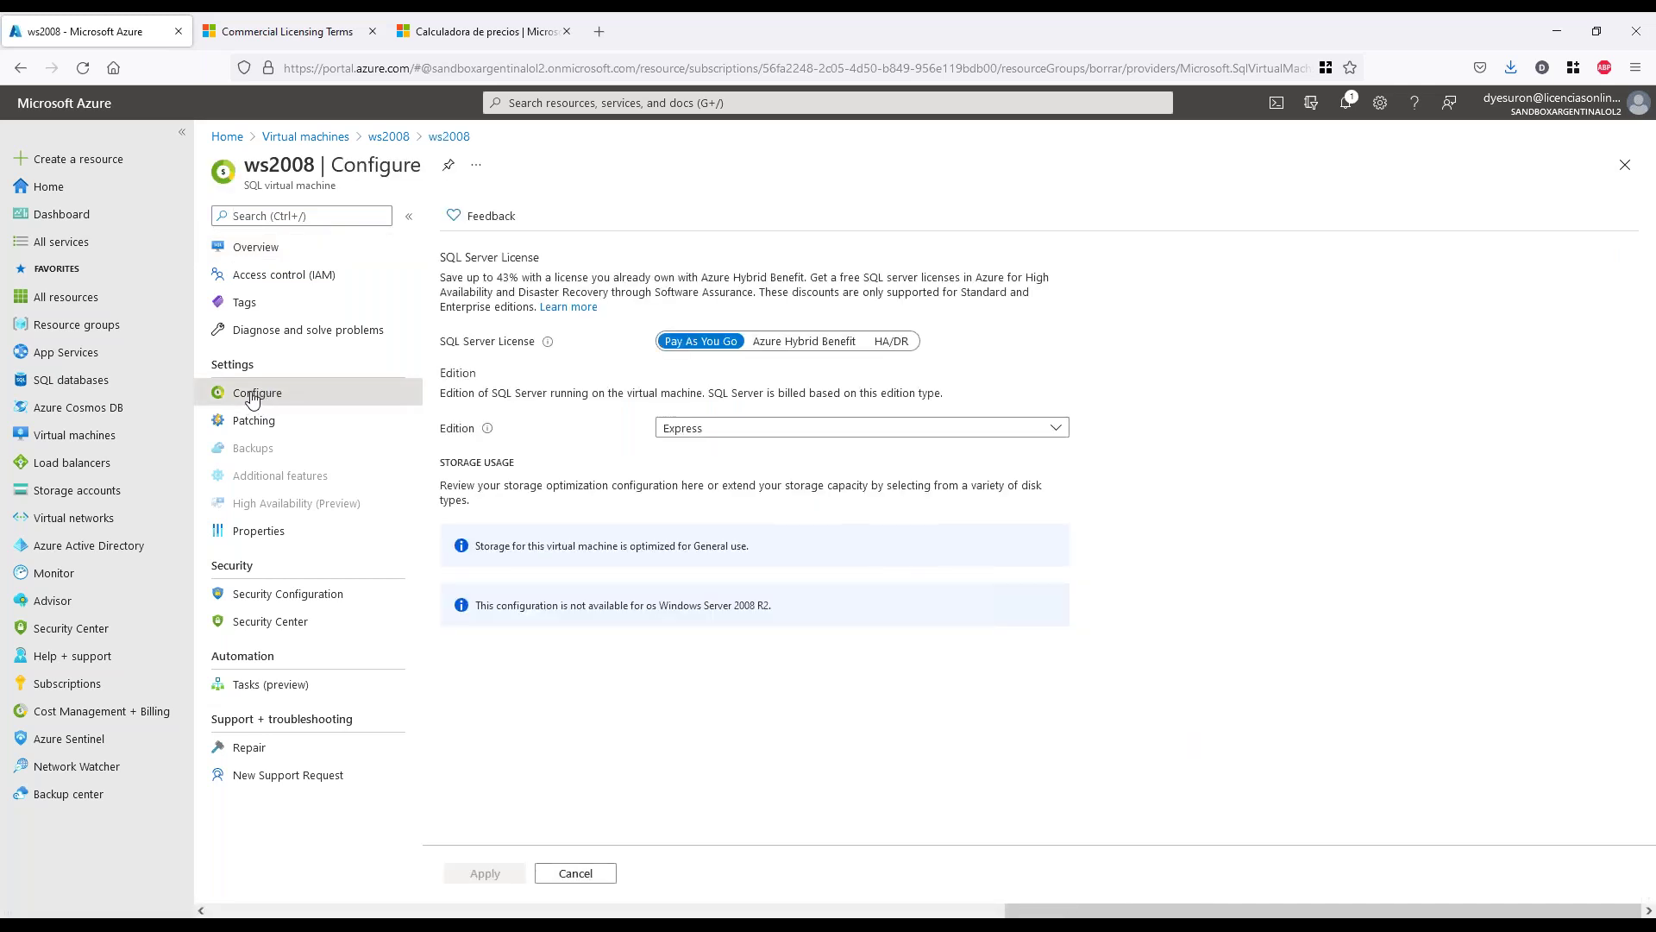
Mark the SQL Server license settings and the Pay As You Go option with temporary annotations, and clear them
{"action": "mouse_move", "coordinate": [461, 241]}
{"action": "left_mouse_down"}
{"action": "mouse_move", "coordinate": [431, 246]}
{"action": "mouse_move", "coordinate": [419, 624]}
{"action": "mouse_move", "coordinate": [471, 652]}
{"action": "left_mouse_up"}
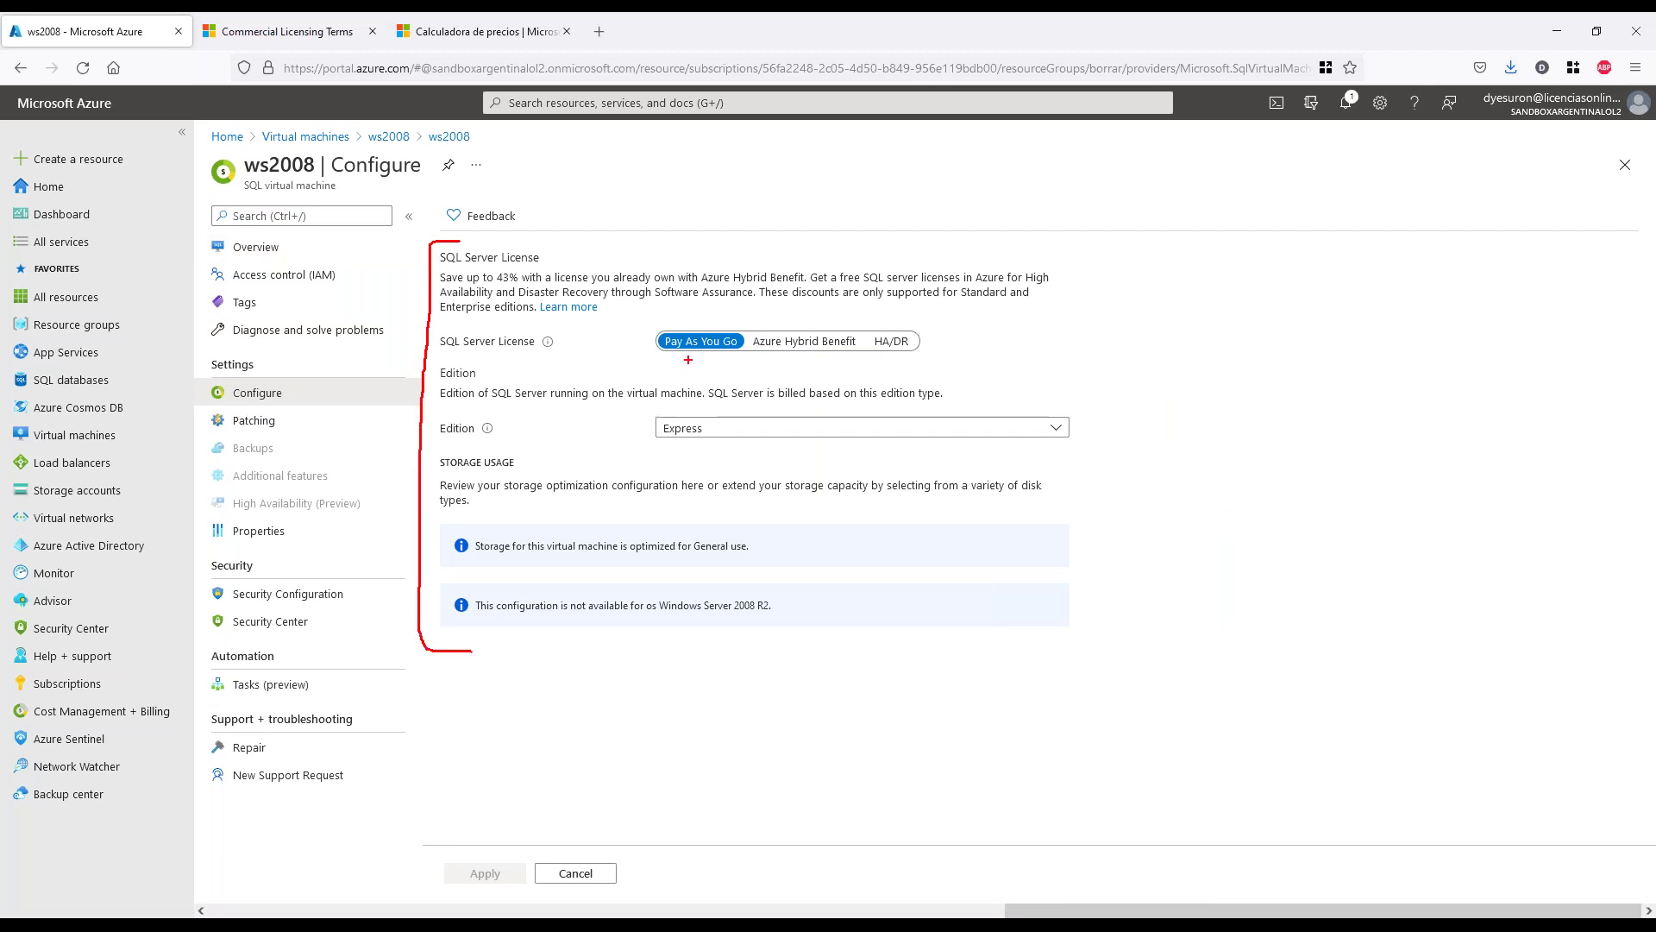
{"action": "left_click_drag", "start_coordinate": [682, 353], "coordinate": [735, 353]}
{"action": "key", "text": "Escape"}
Set the SQL Server edition to Standard and the license to Azure Hybrid Benefit, confirming ownership of a license with Software Assurance
{"action": "left_click", "coordinate": [798, 431]}
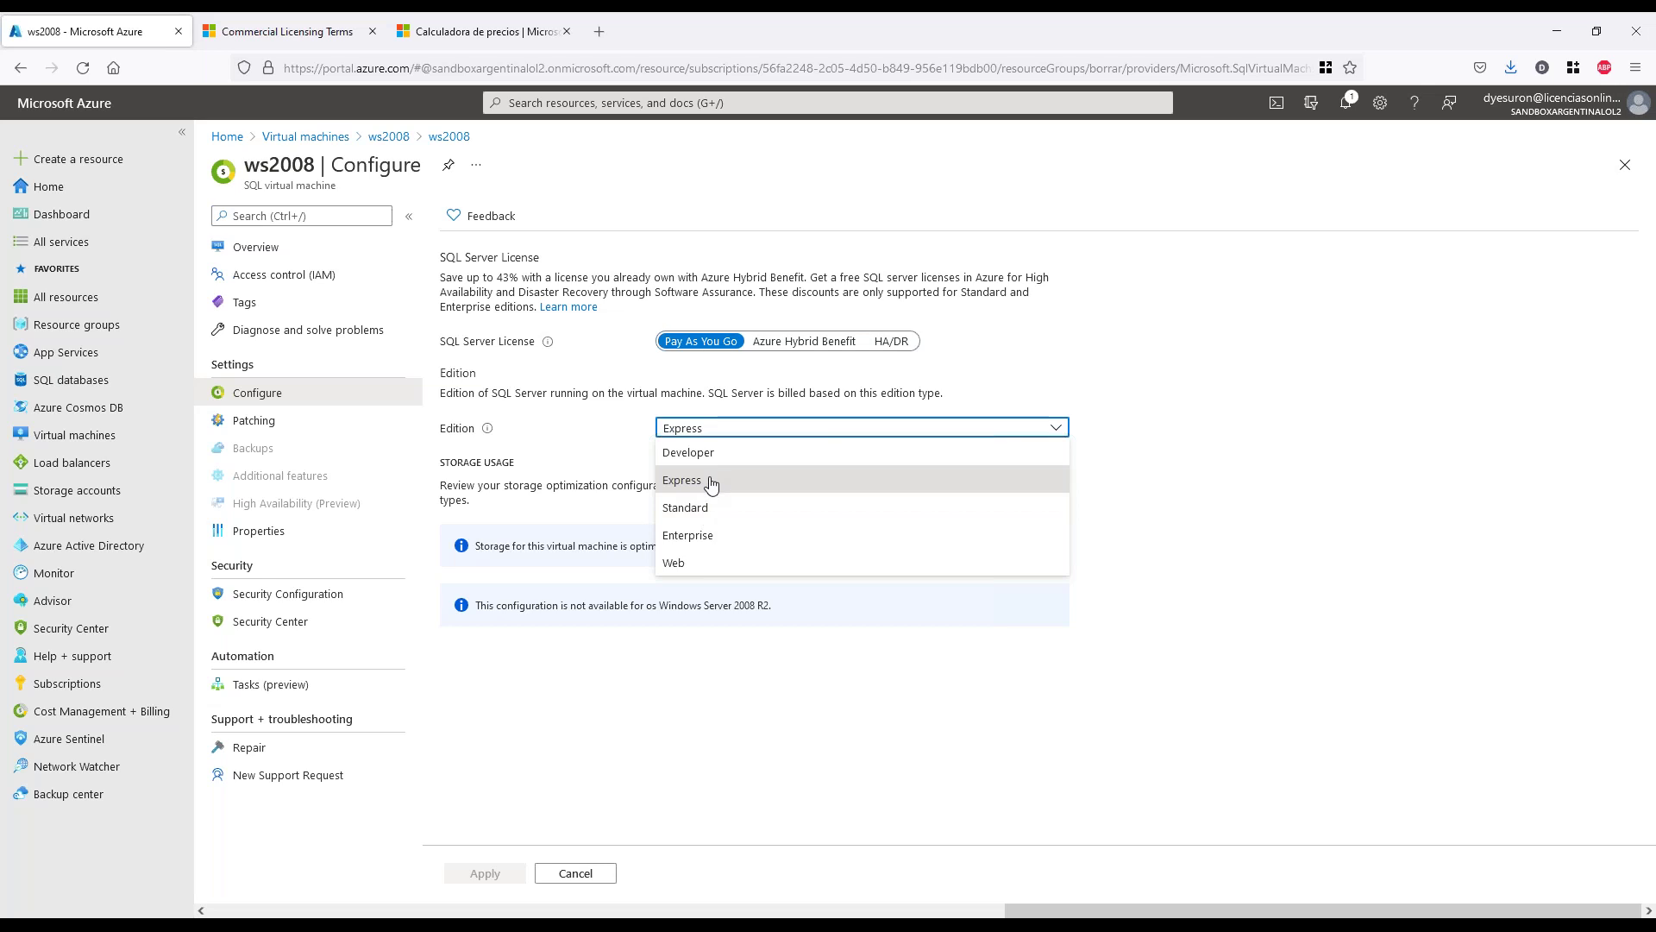
{"action": "left_click", "coordinate": [697, 514]}
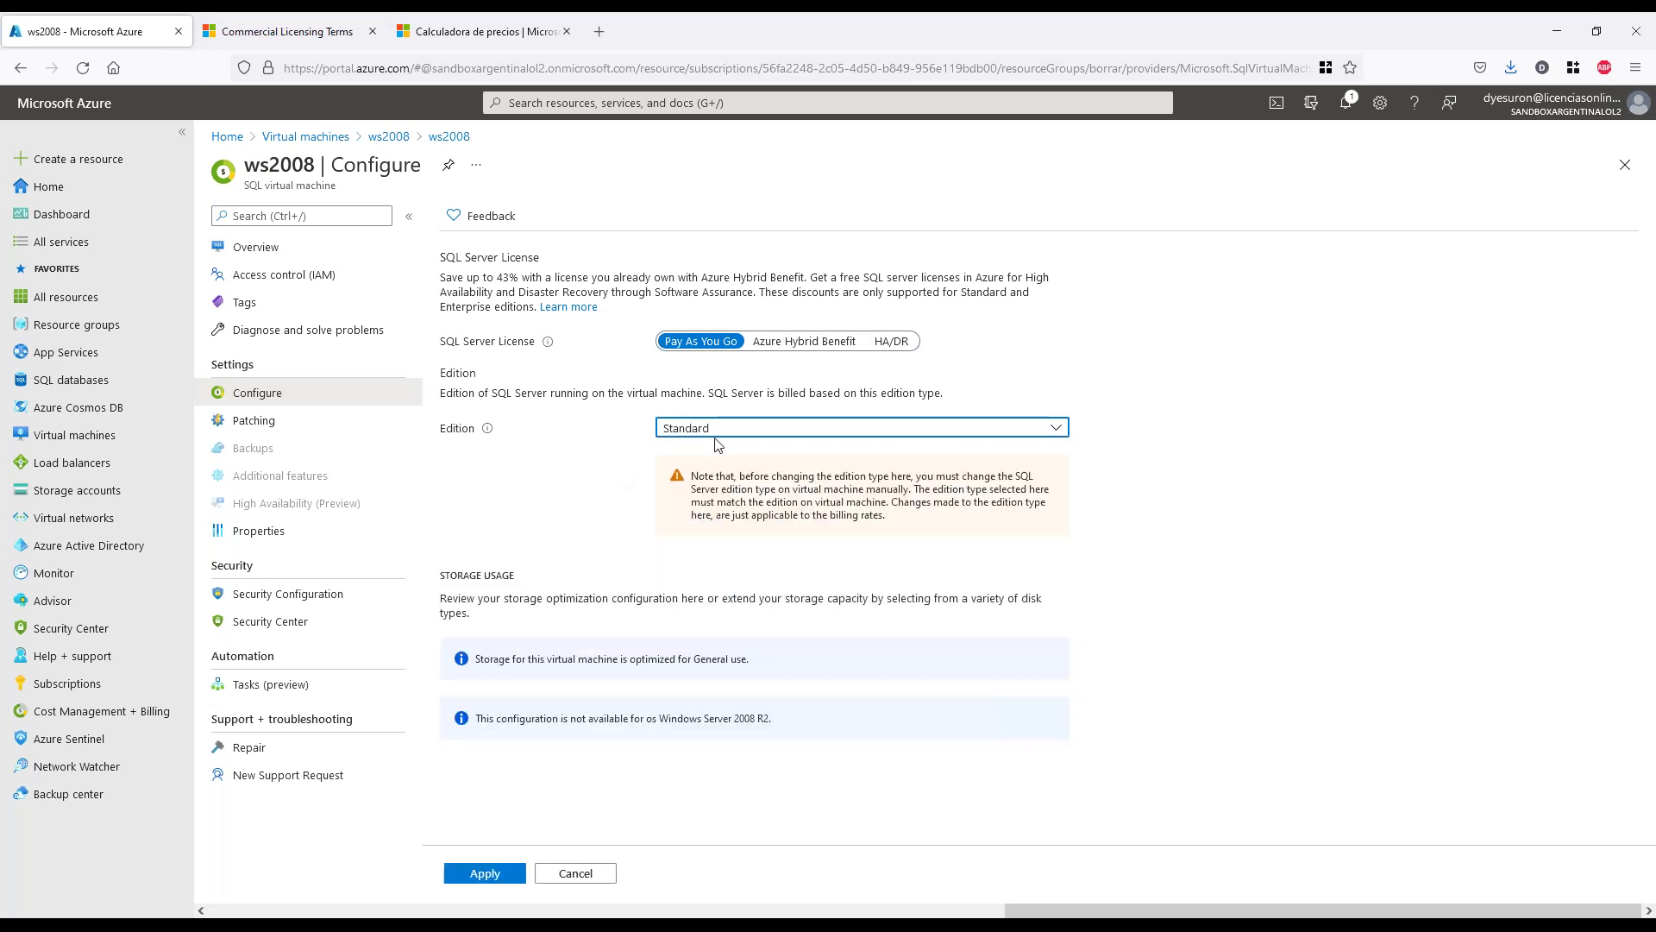
{"action": "left_click", "coordinate": [811, 345]}
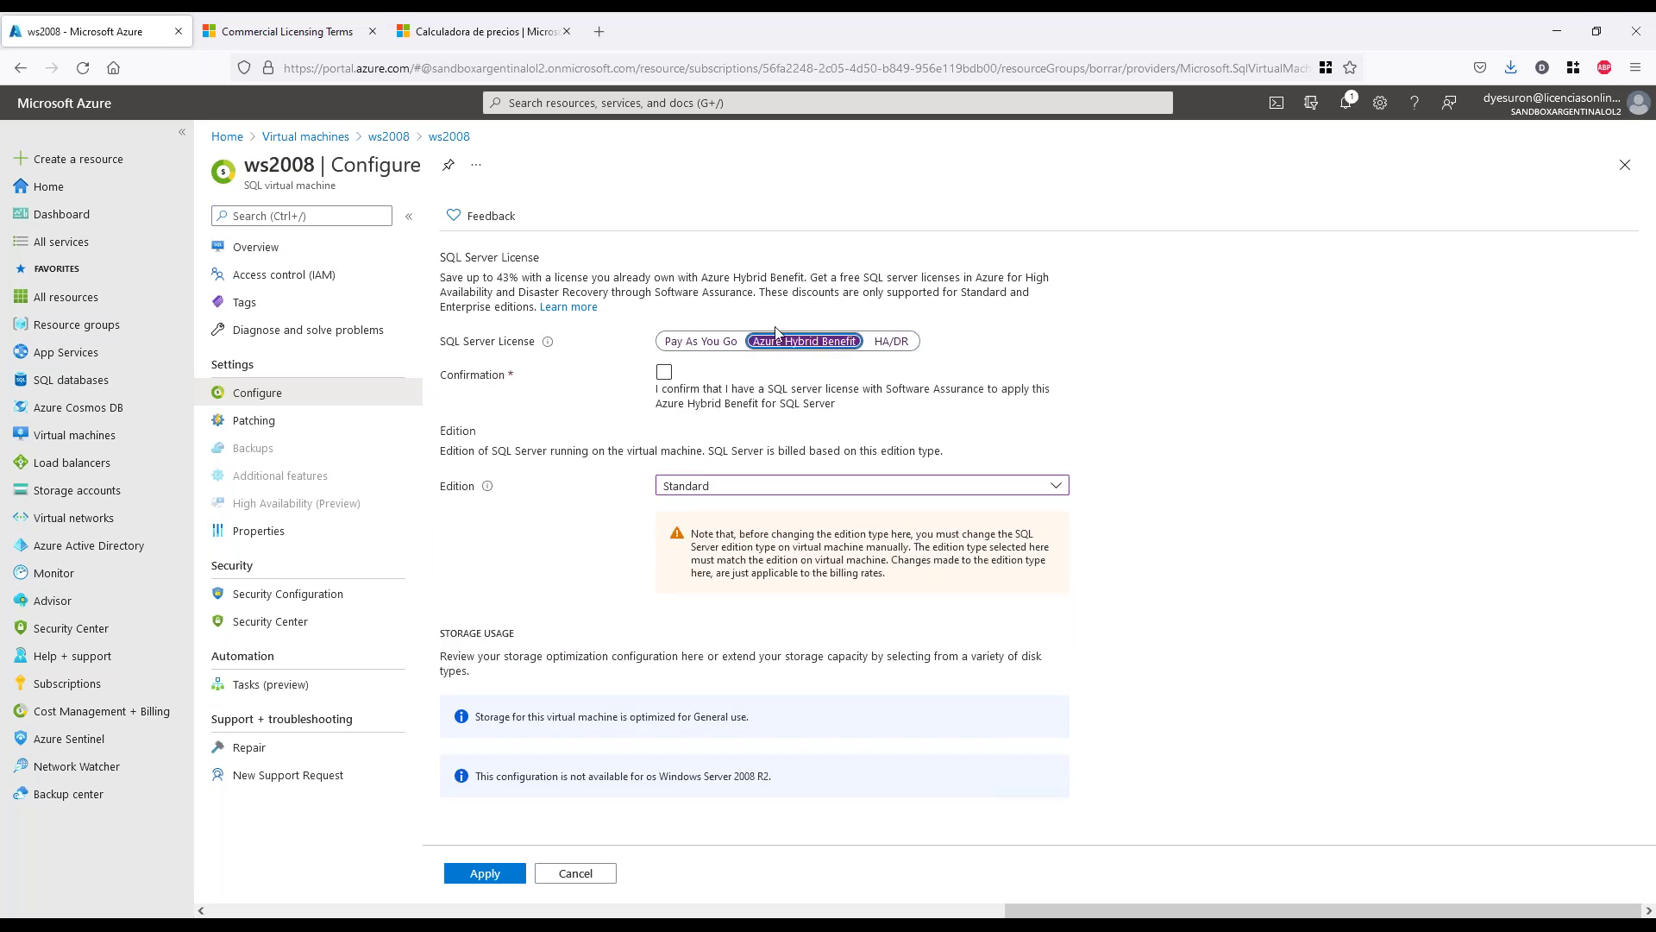
{"action": "left_click", "coordinate": [683, 379]}
{"action": "left_click", "coordinate": [665, 373]}
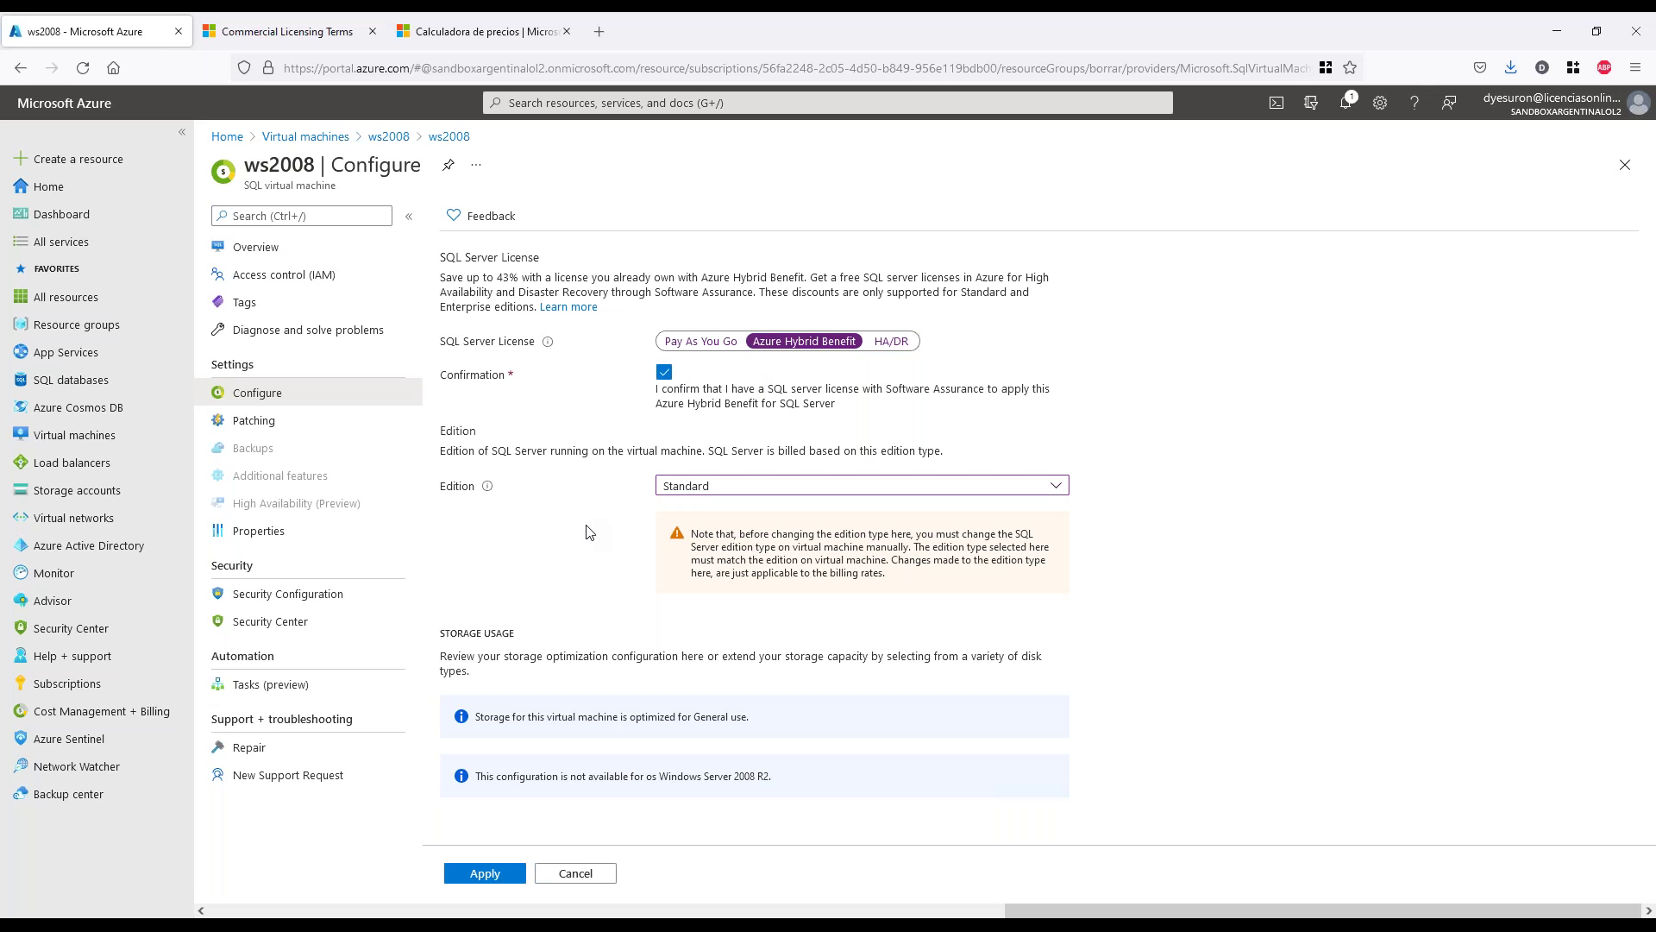
Change the SQL Server edition of the ws2008 SQL virtual machine to Enterprise
{"action": "left_click", "coordinate": [763, 488]}
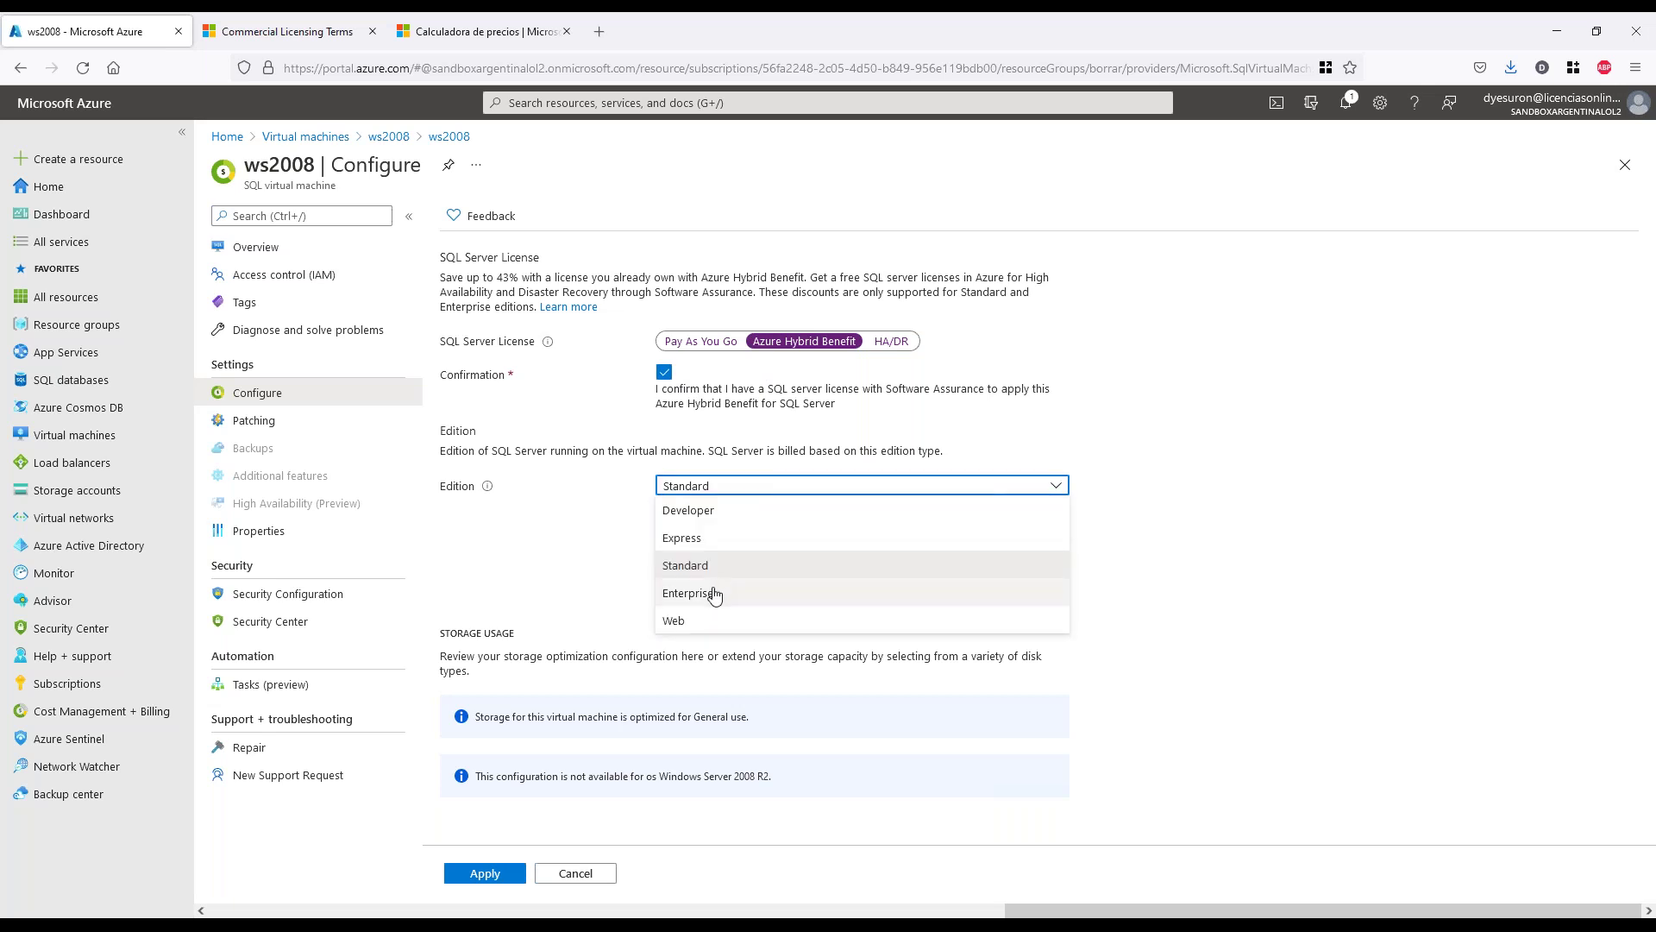
{"action": "left_click", "coordinate": [715, 595]}
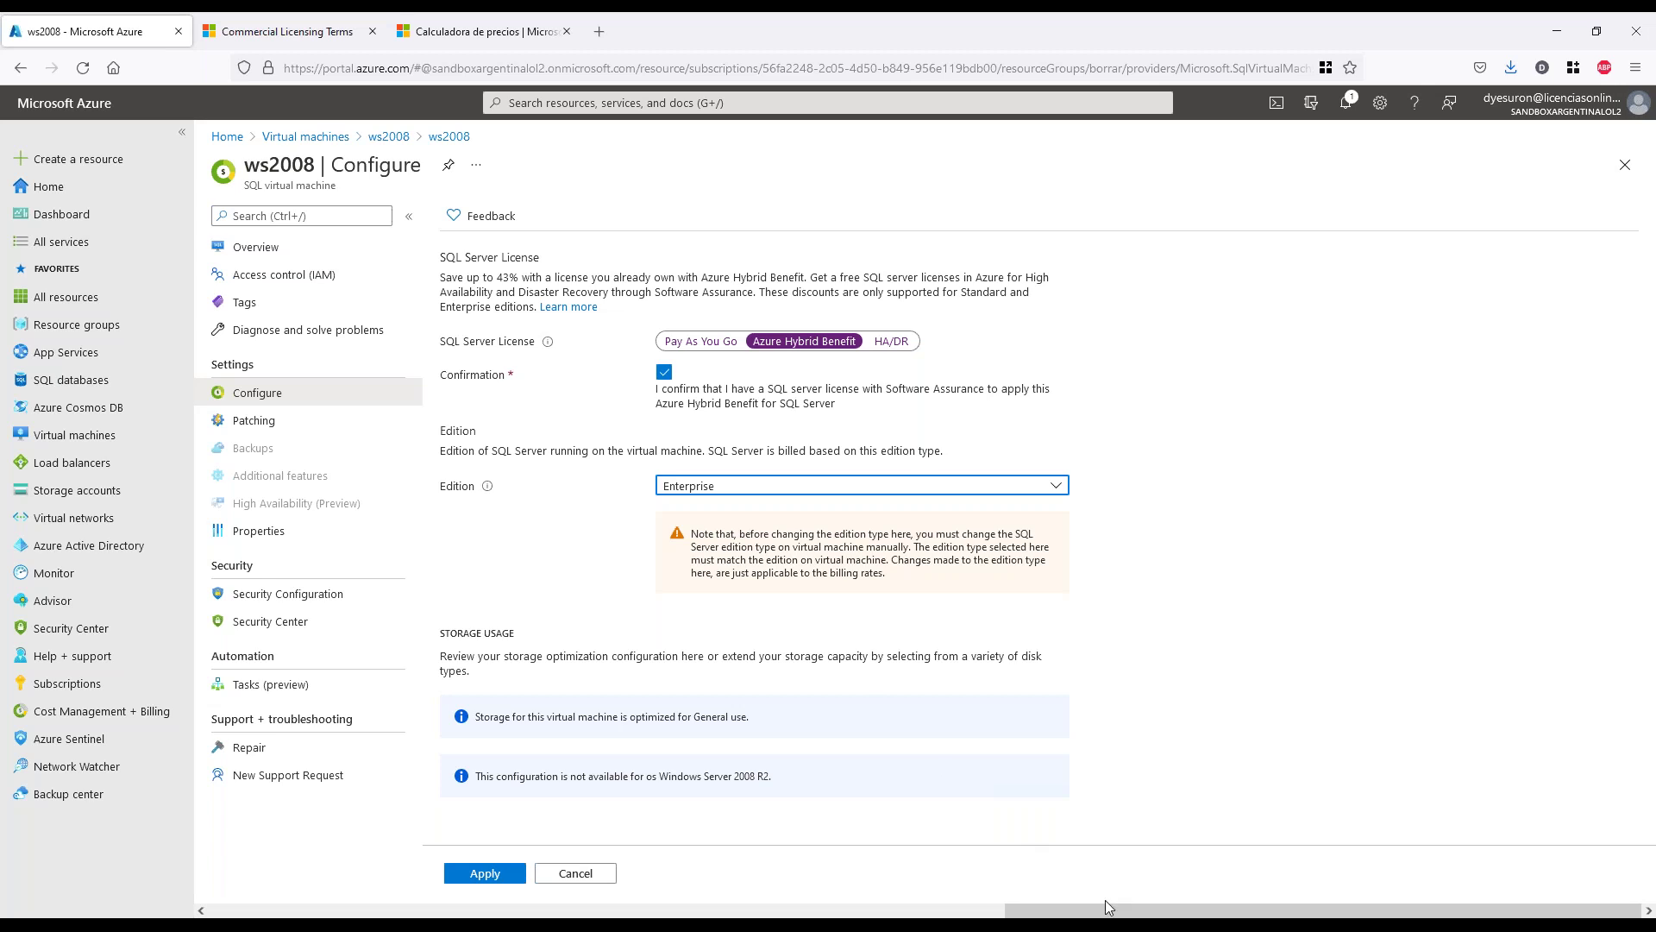
Switch to the PowerPoint presentation, review the core license minimum on the deployment options slide, and temporarily underline "2 Core" on the CSP subscription slide
{"action": "key", "text": "alt+Tab"}
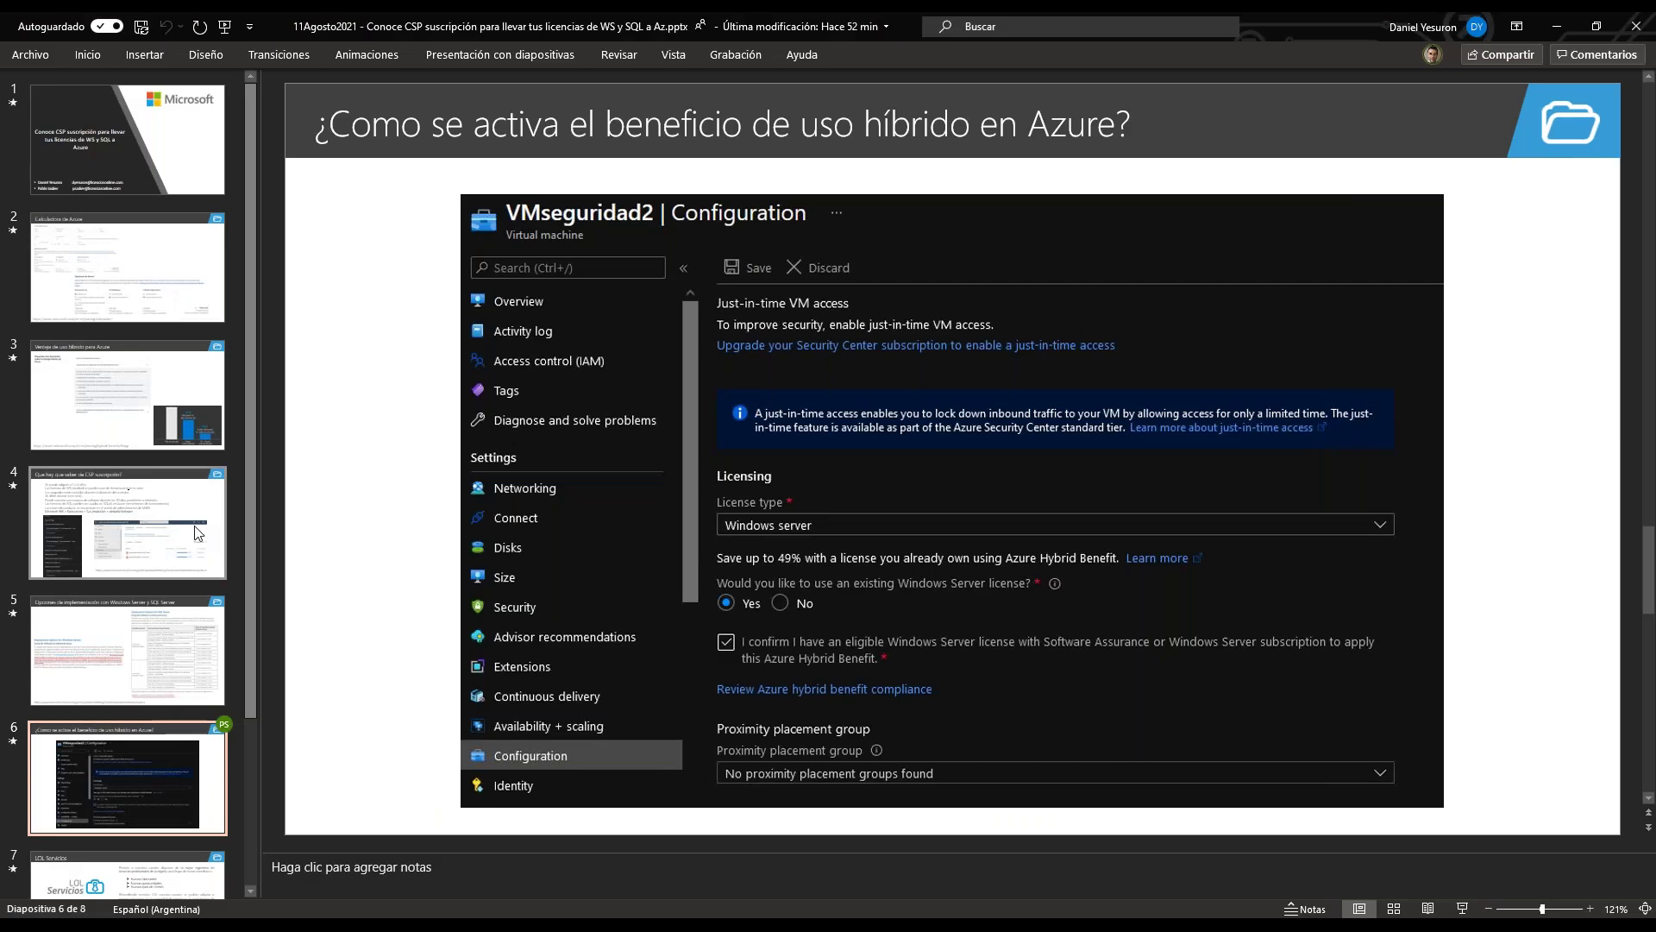
{"action": "left_click", "coordinate": [131, 619]}
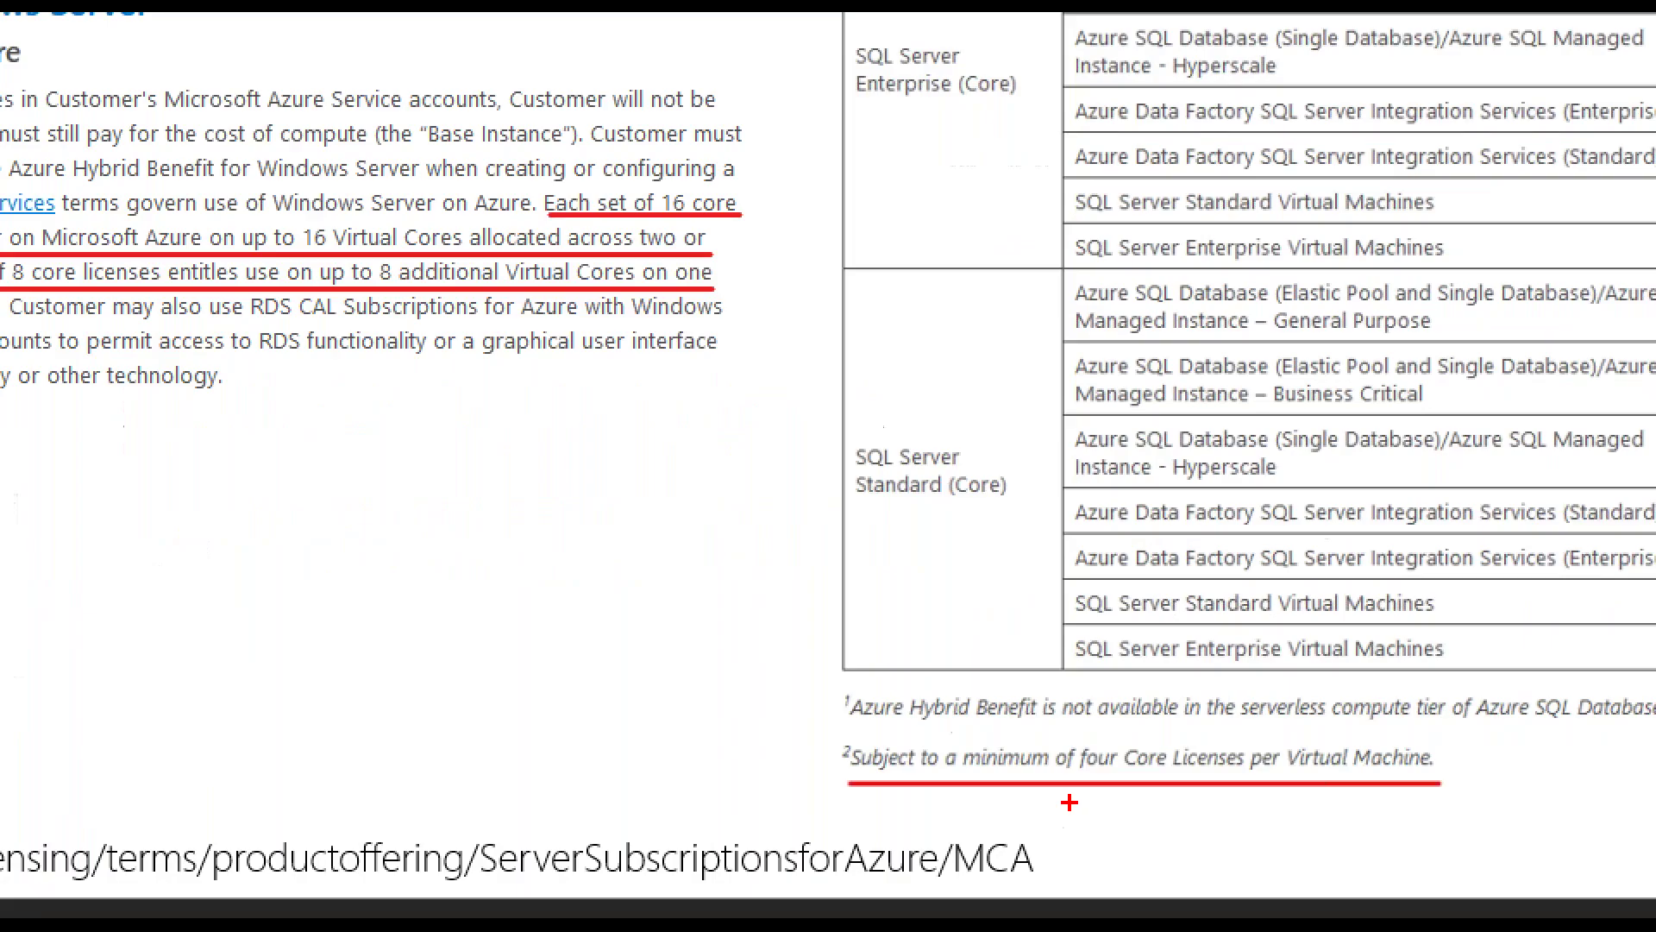
{"action": "left_click_drag", "start_coordinate": [1087, 792], "coordinate": [1153, 792]}
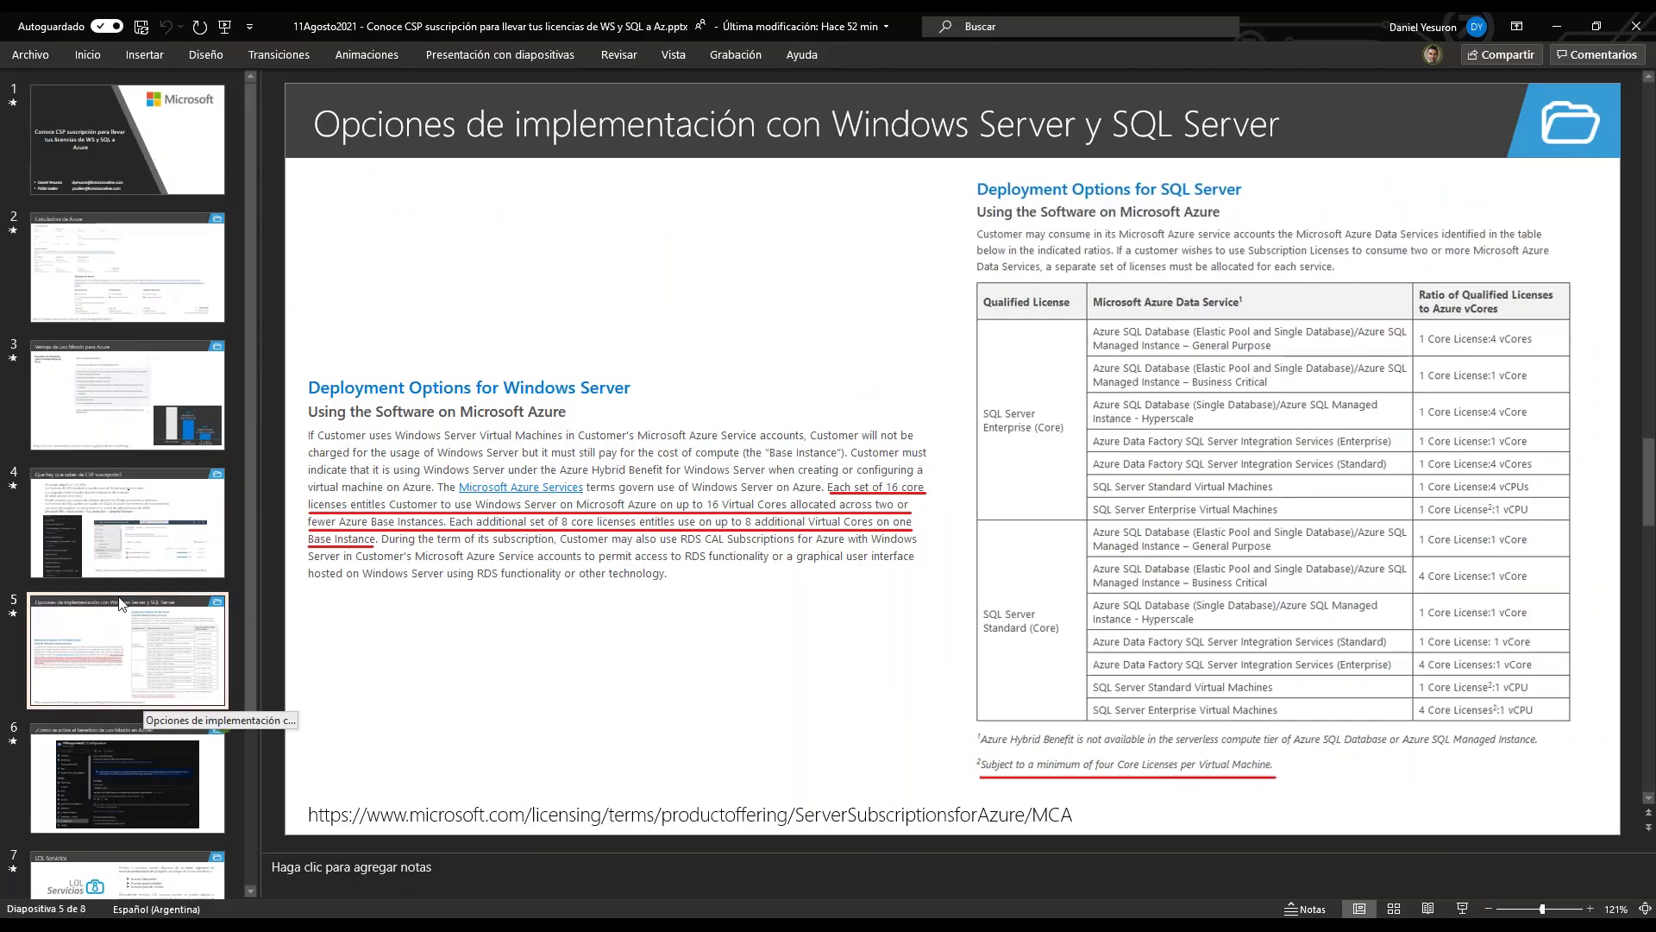
{"action": "left_click", "coordinate": [107, 532]}
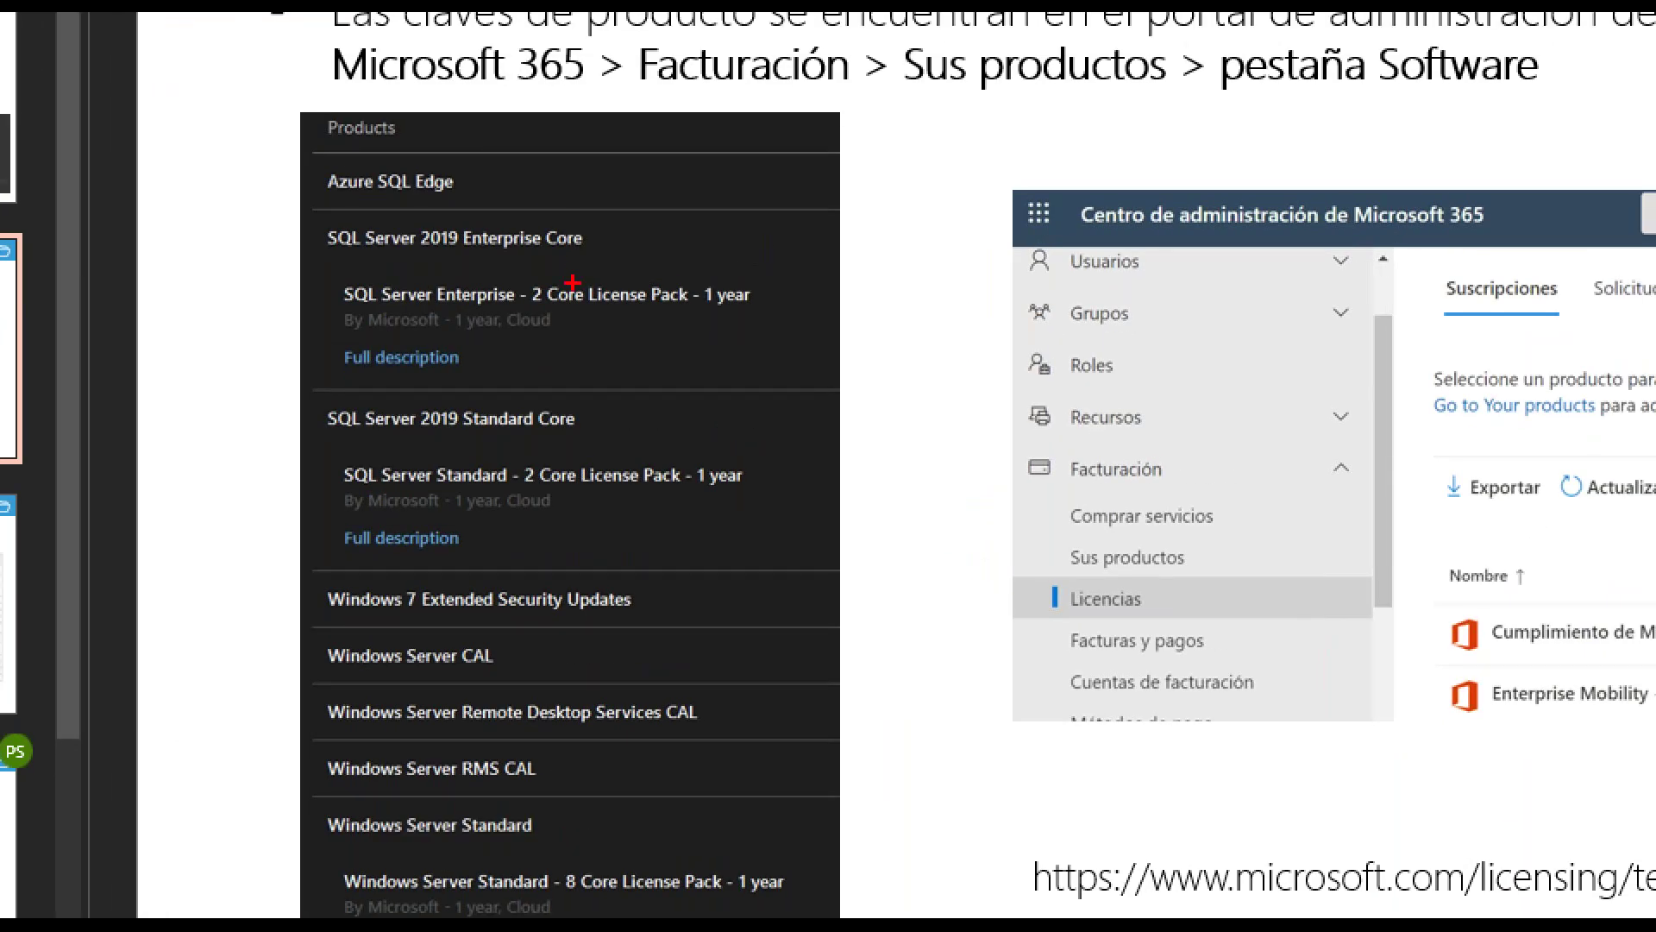
{"action": "left_click_drag", "start_coordinate": [531, 303], "coordinate": [576, 302]}
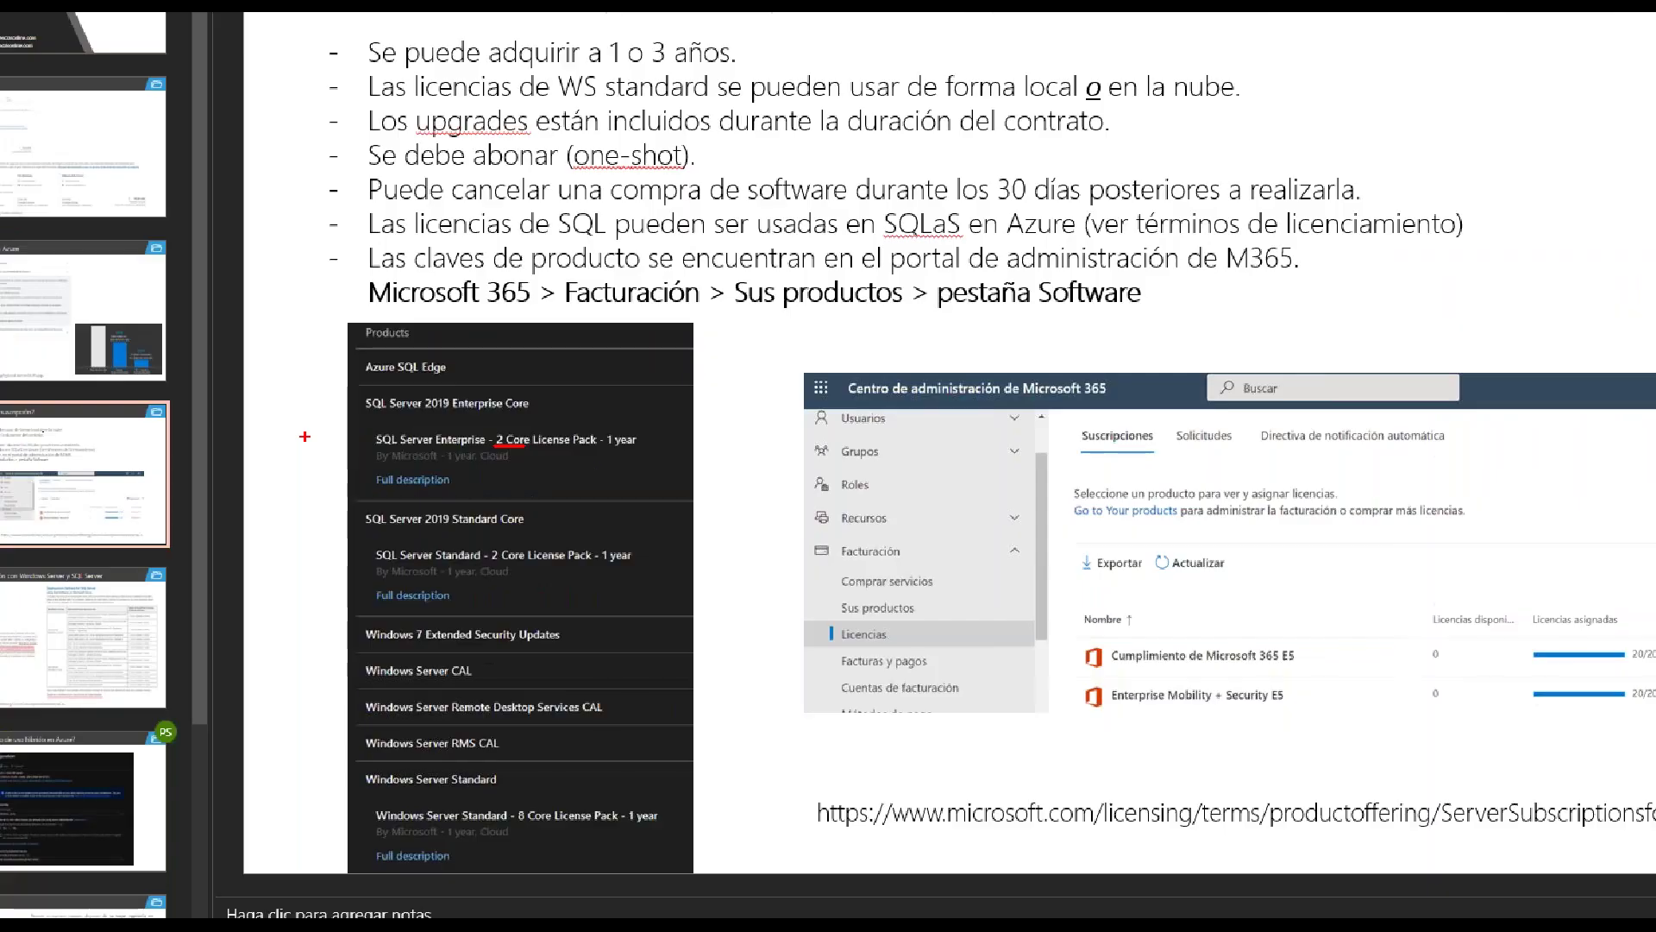
{"action": "key", "text": "Escape"}
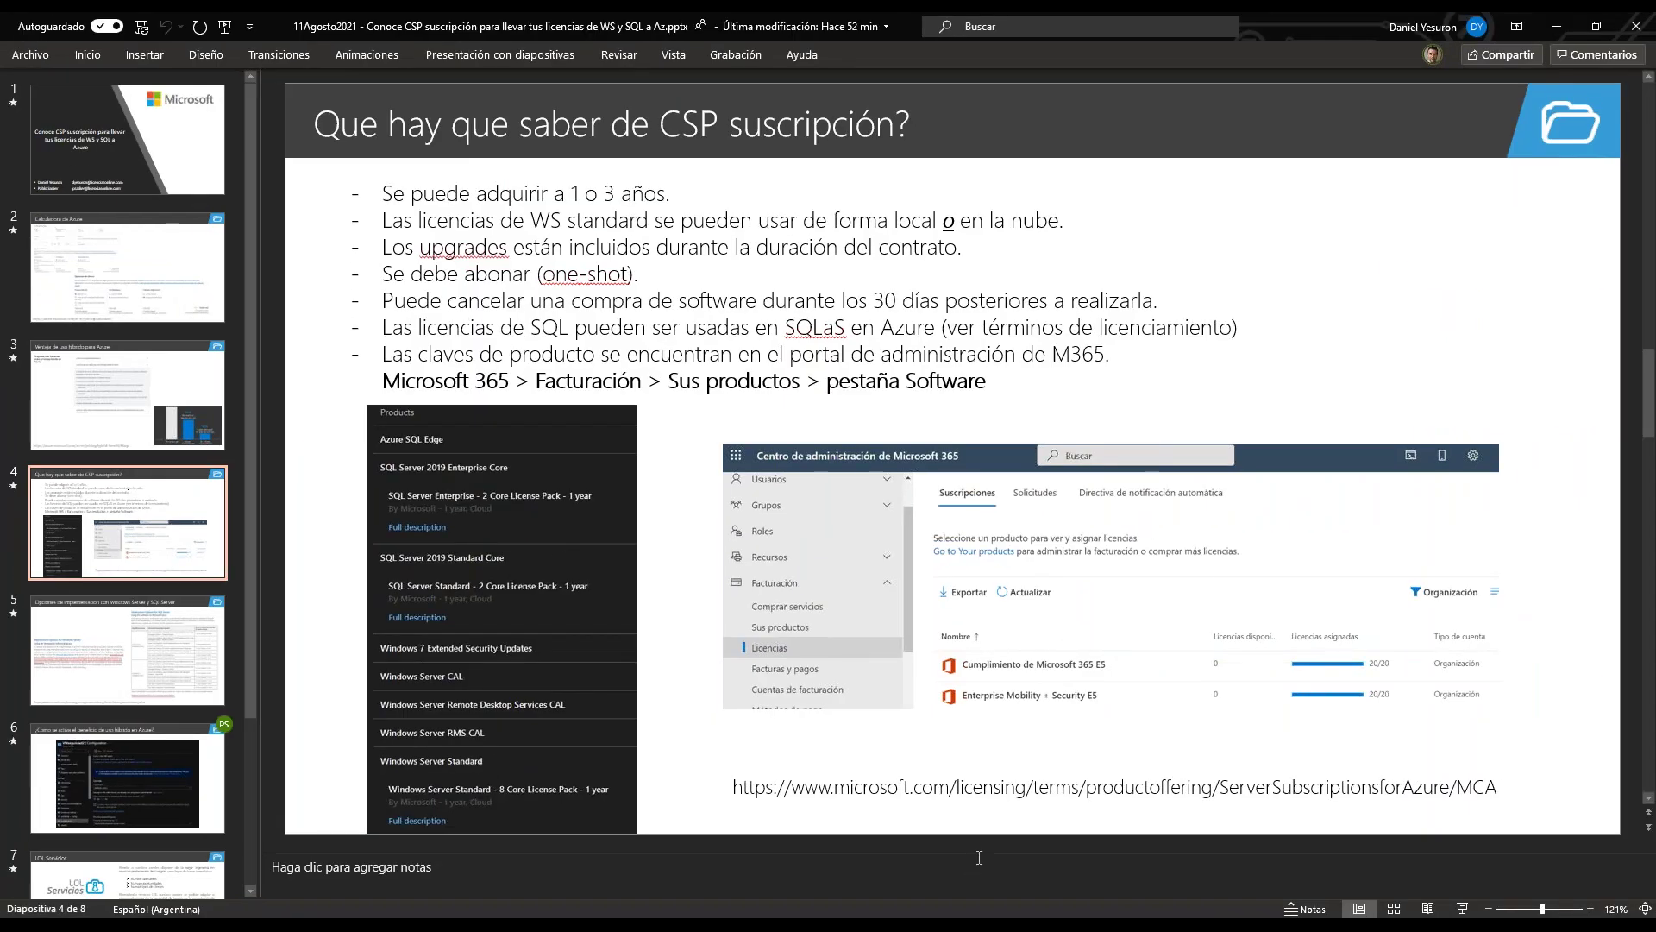
Switch back to the Azure portal in the browser and set the SQL Server edition to Standard
{"action": "key", "text": "alt+Tab"}
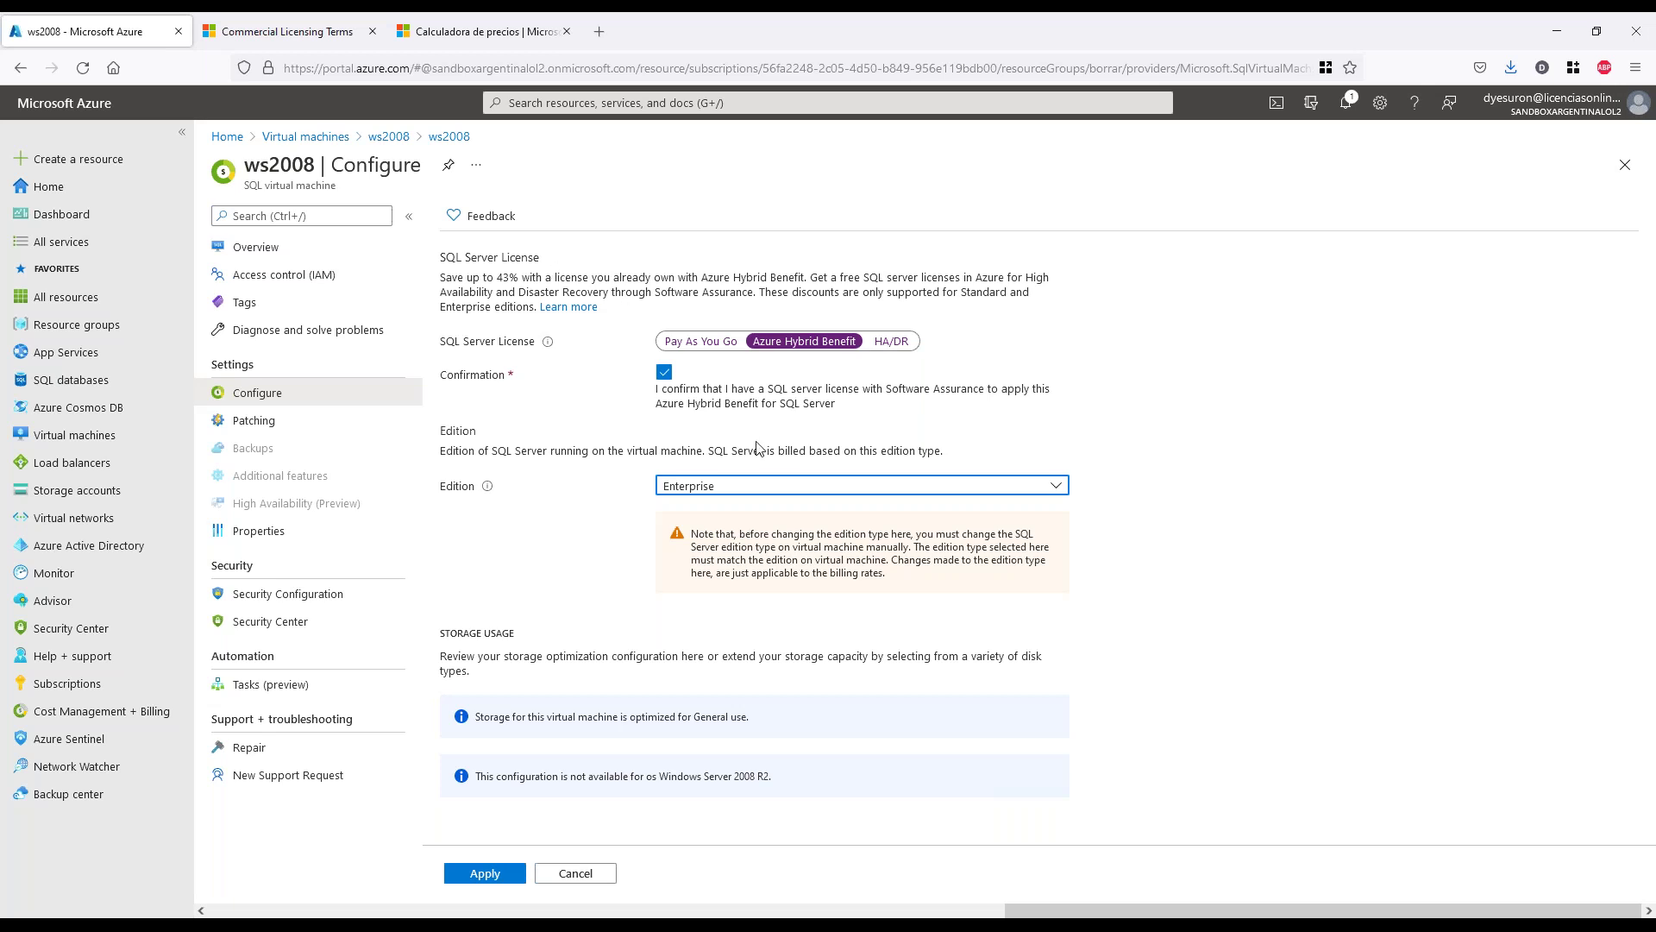
{"action": "left_click", "coordinate": [766, 491]}
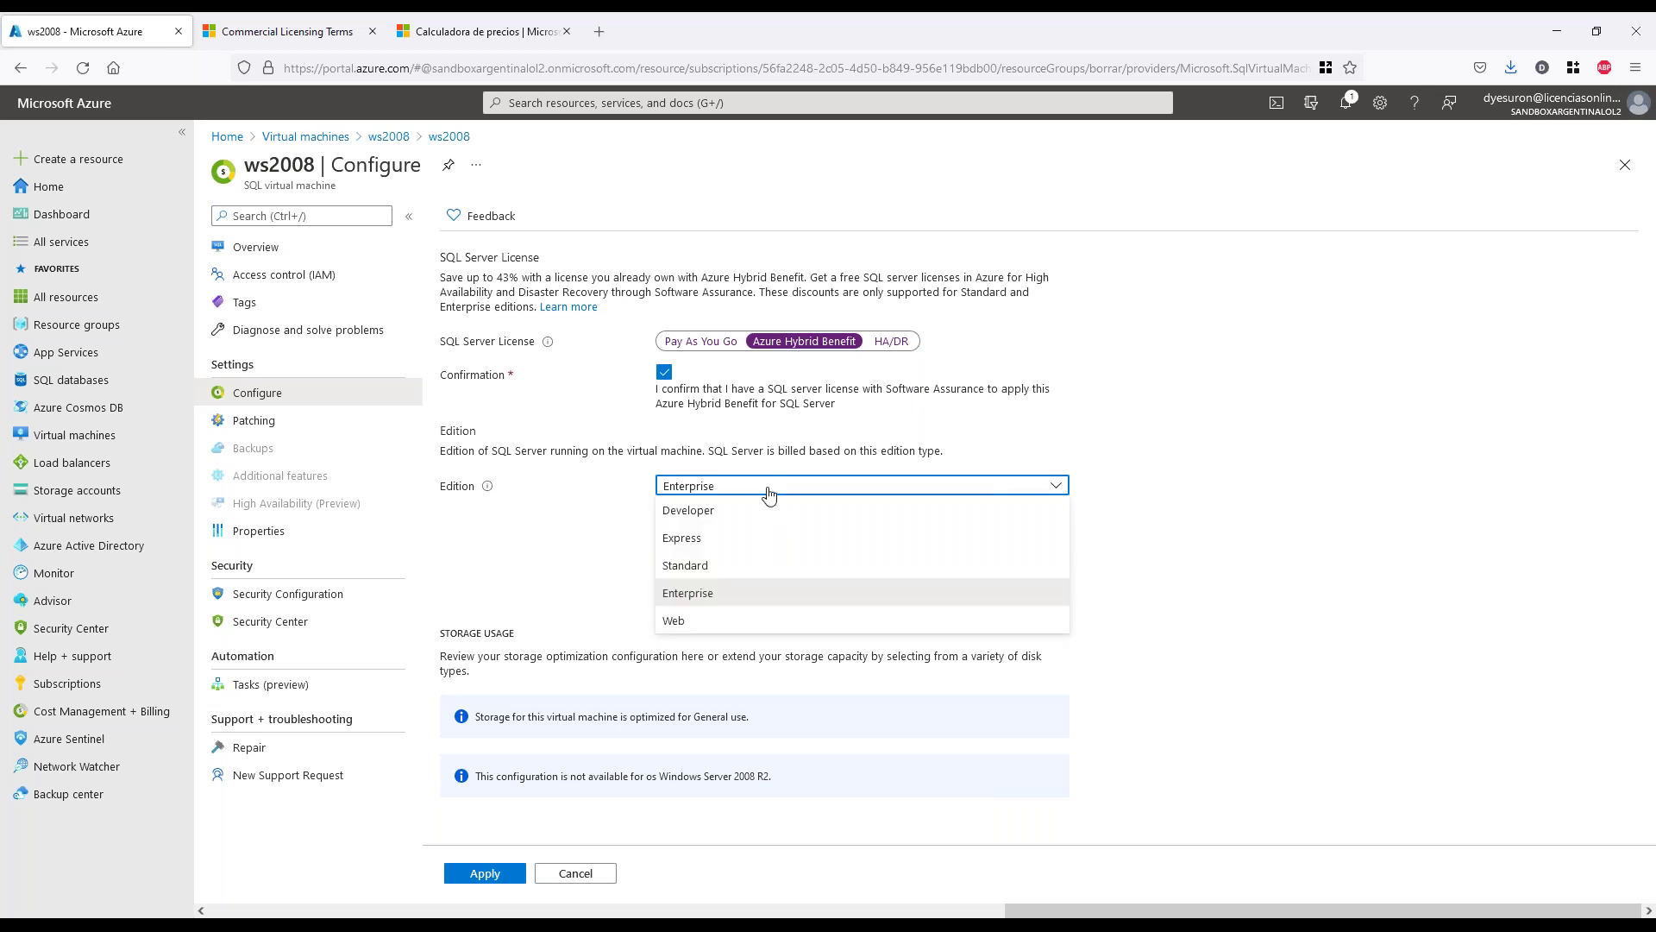
{"action": "left_click", "coordinate": [726, 567]}
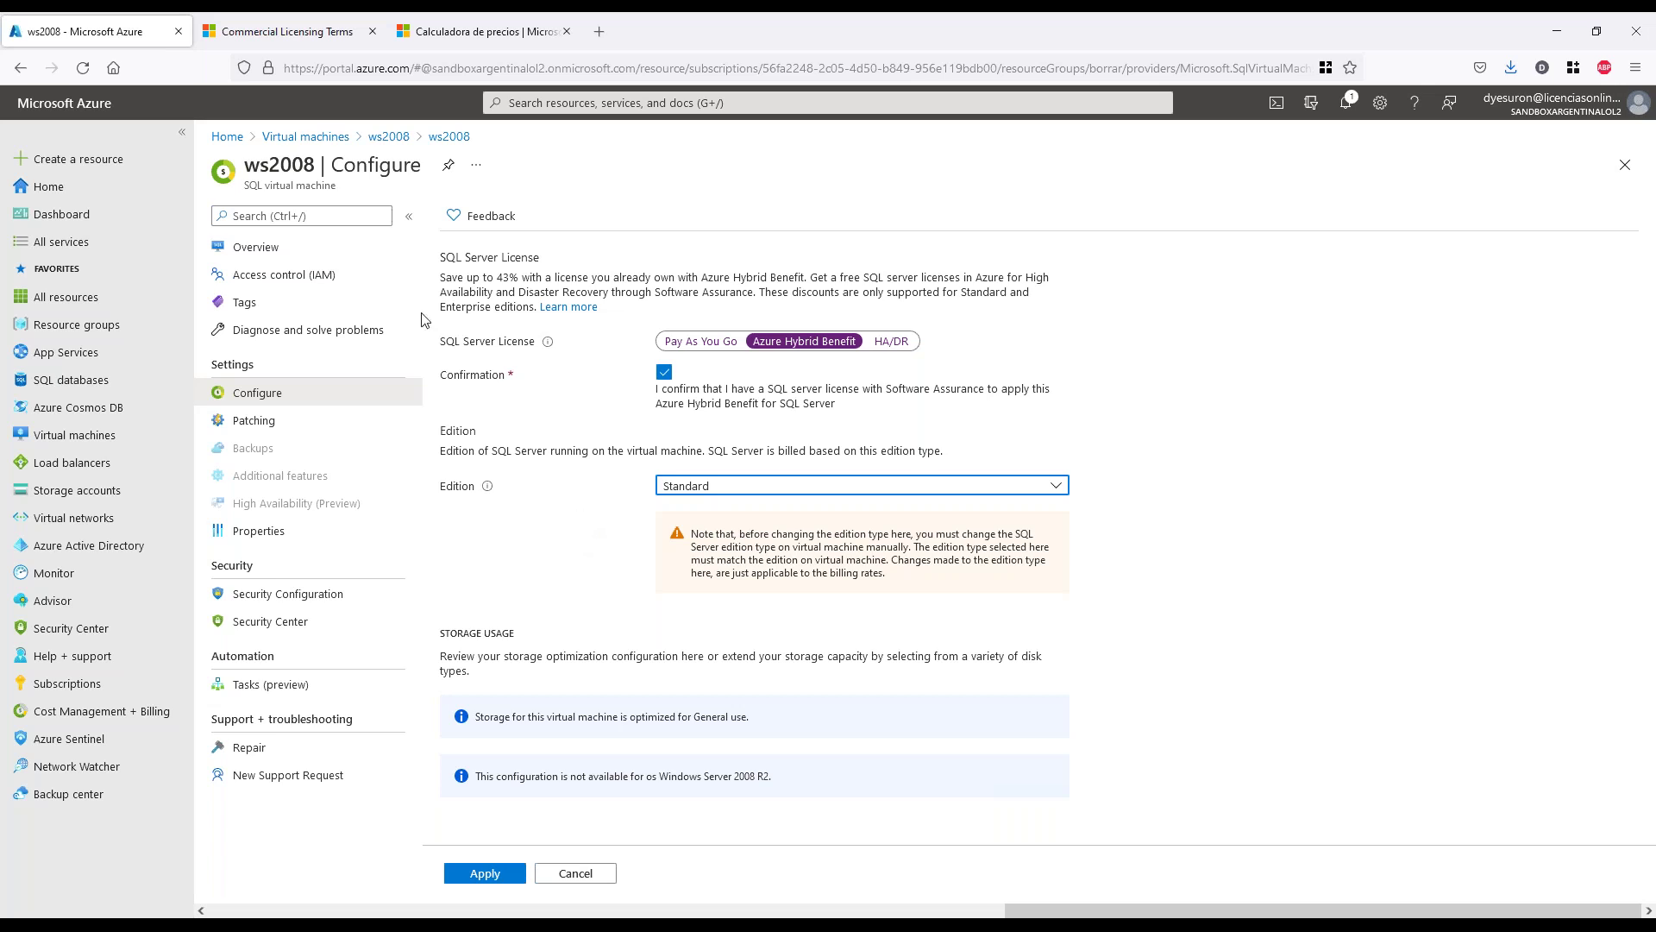
View the overview of the ws2008 SQL virtual machine, followed by the overview of the ws2008 virtual machine itself
{"action": "left_click", "coordinate": [270, 250]}
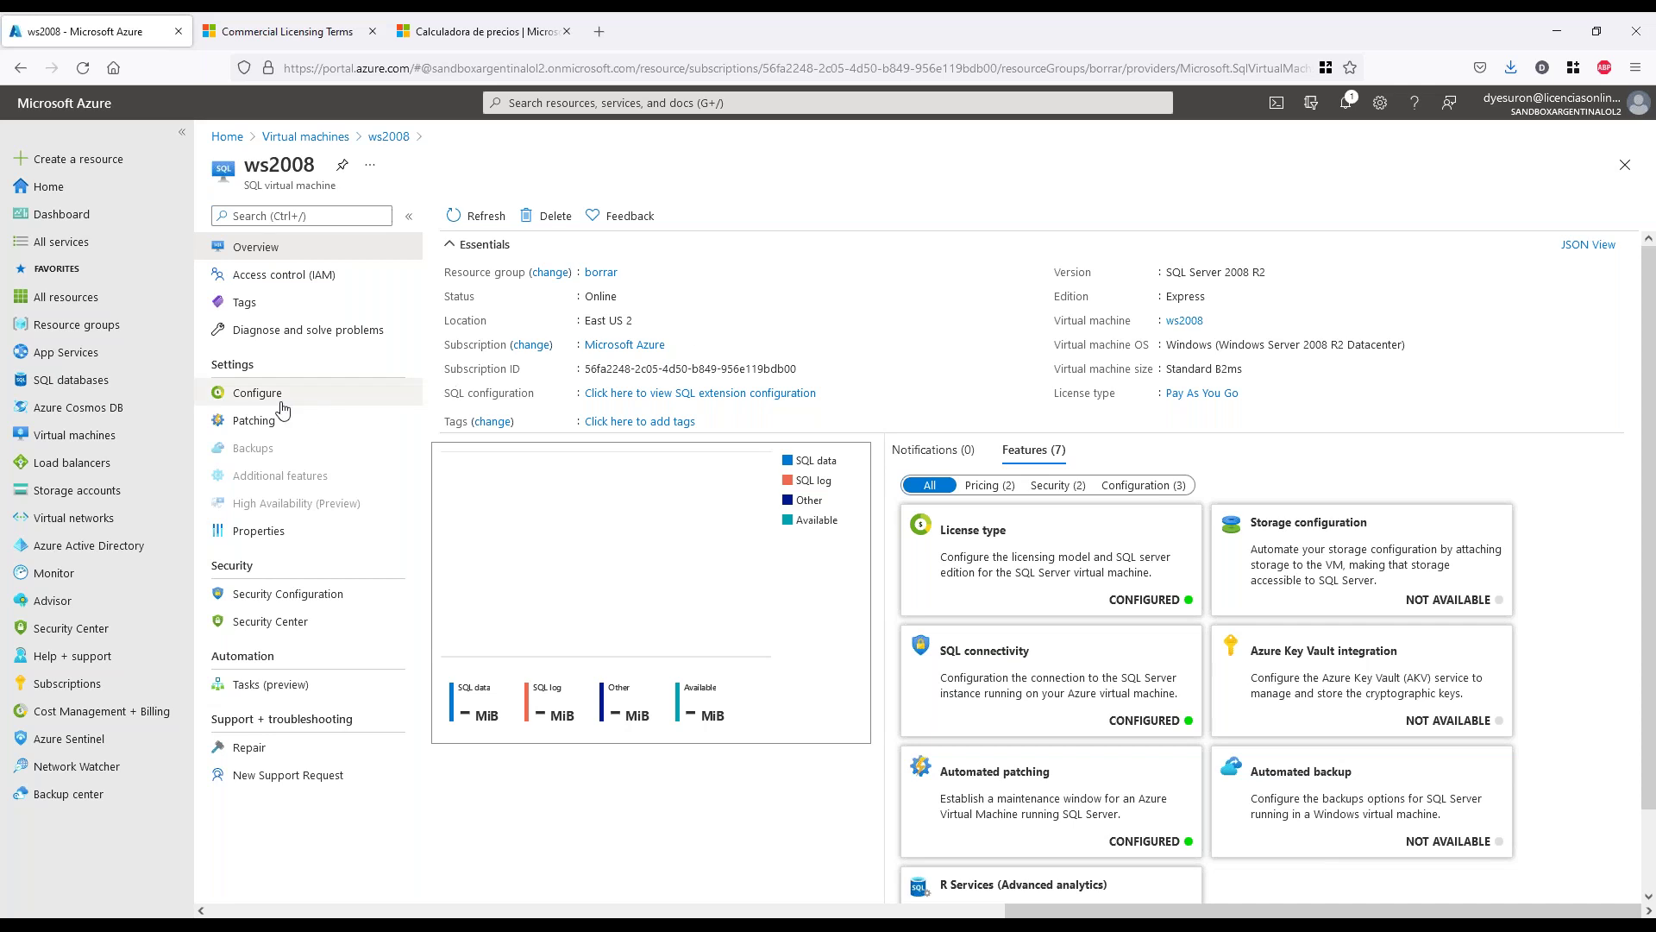
{"action": "left_click", "coordinate": [388, 137]}
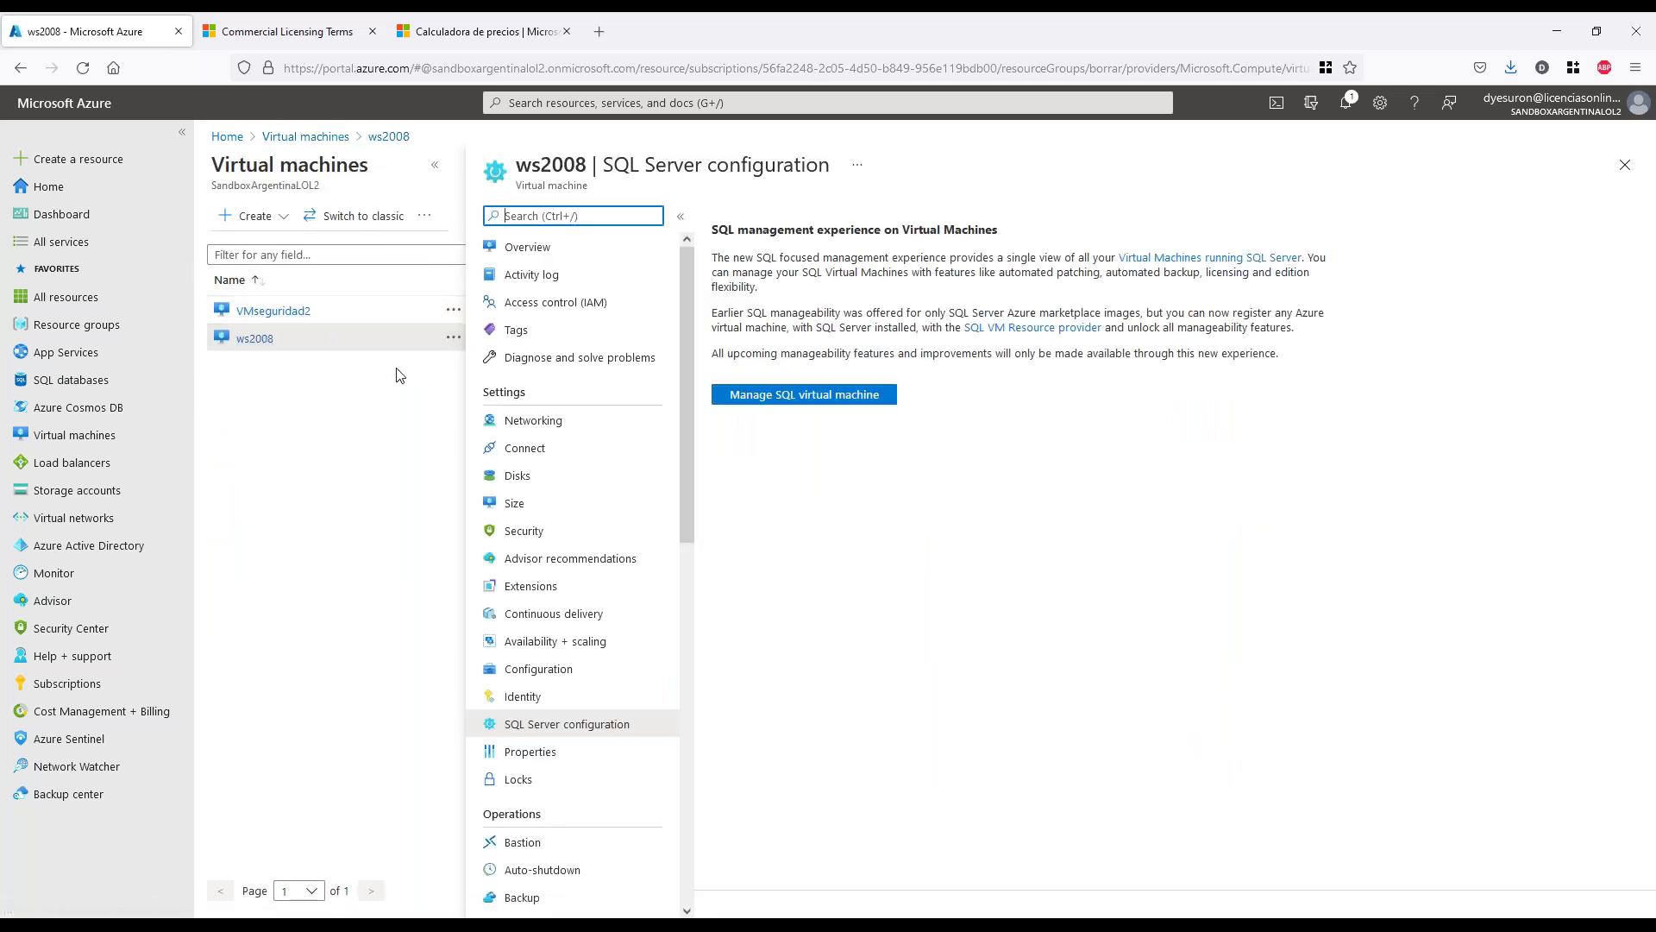
{"action": "left_click", "coordinate": [559, 251]}
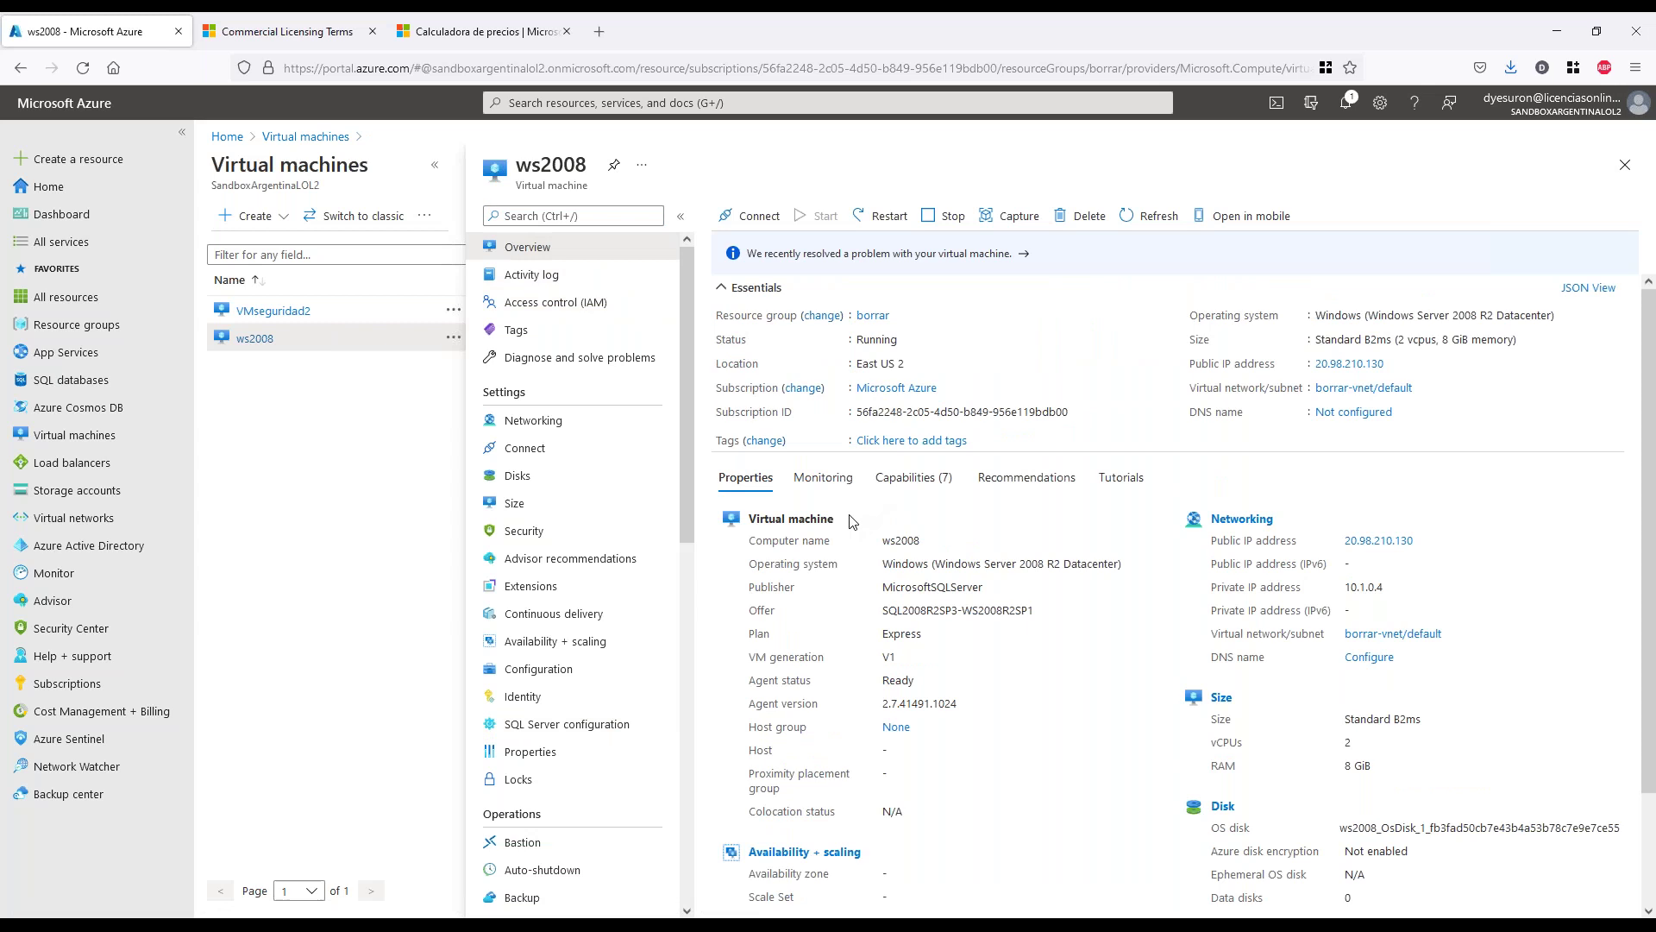
Switch to the Azure pricing calculator and expand the Virtual Machines estimate to review its configuration and savings options
{"action": "left_click", "coordinate": [484, 35]}
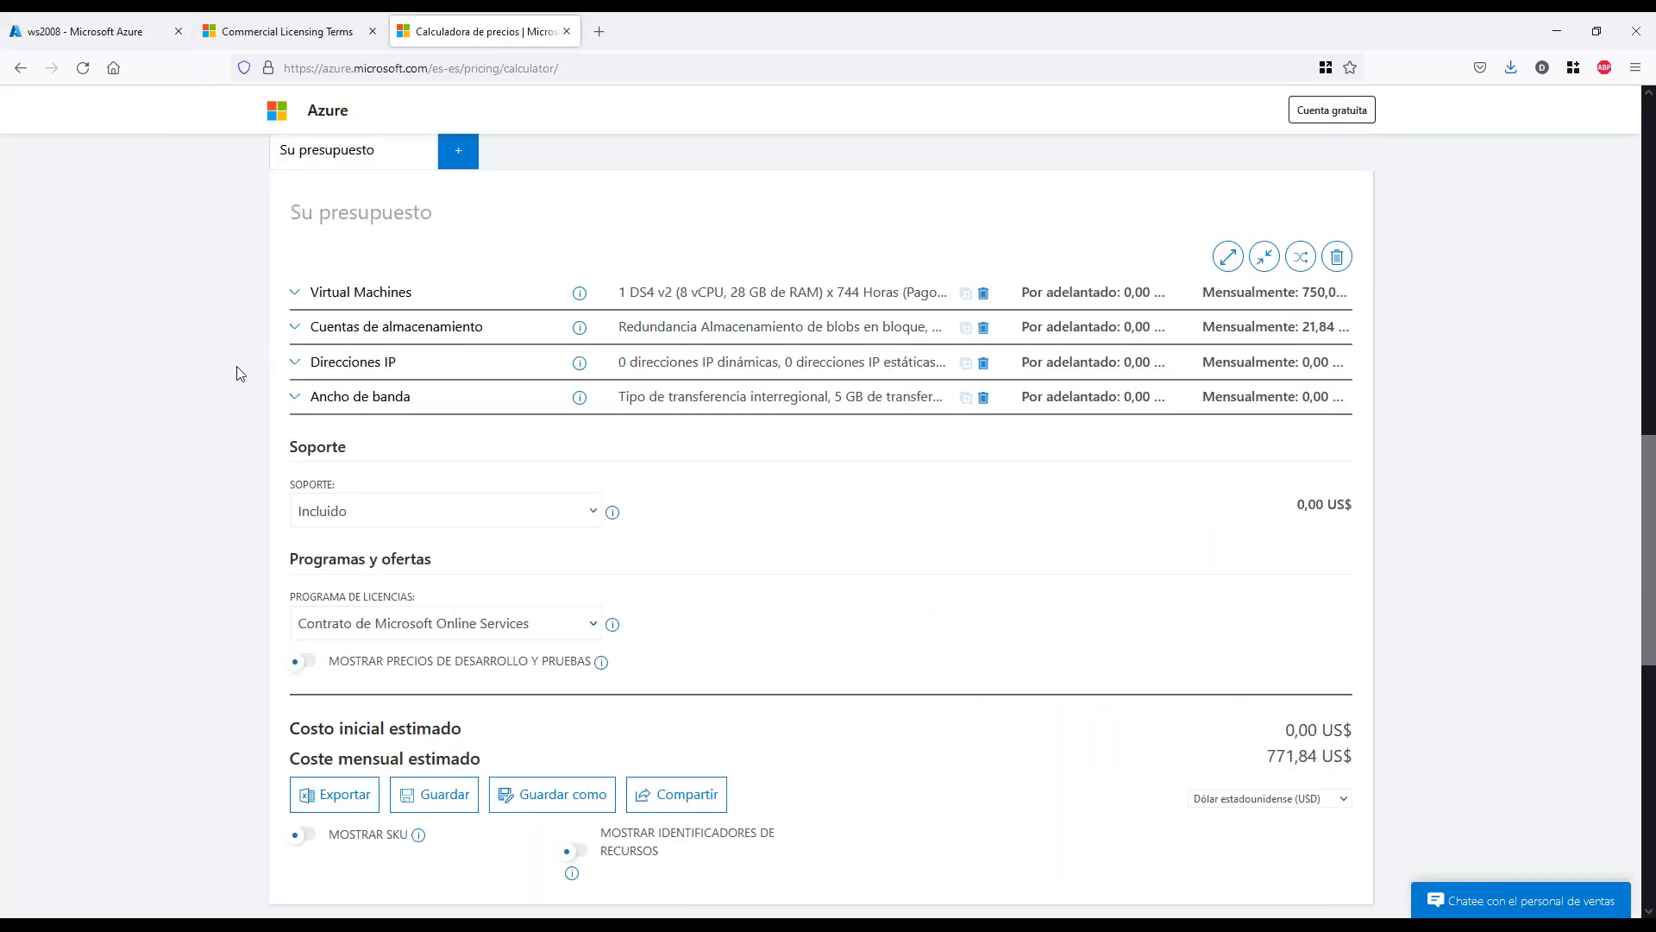
{"action": "scroll", "coordinate": [242, 379], "scroll_direction": "up", "scroll_amount": 2}
{"action": "scroll", "coordinate": [244, 391], "scroll_direction": "down", "scroll_amount": 1}
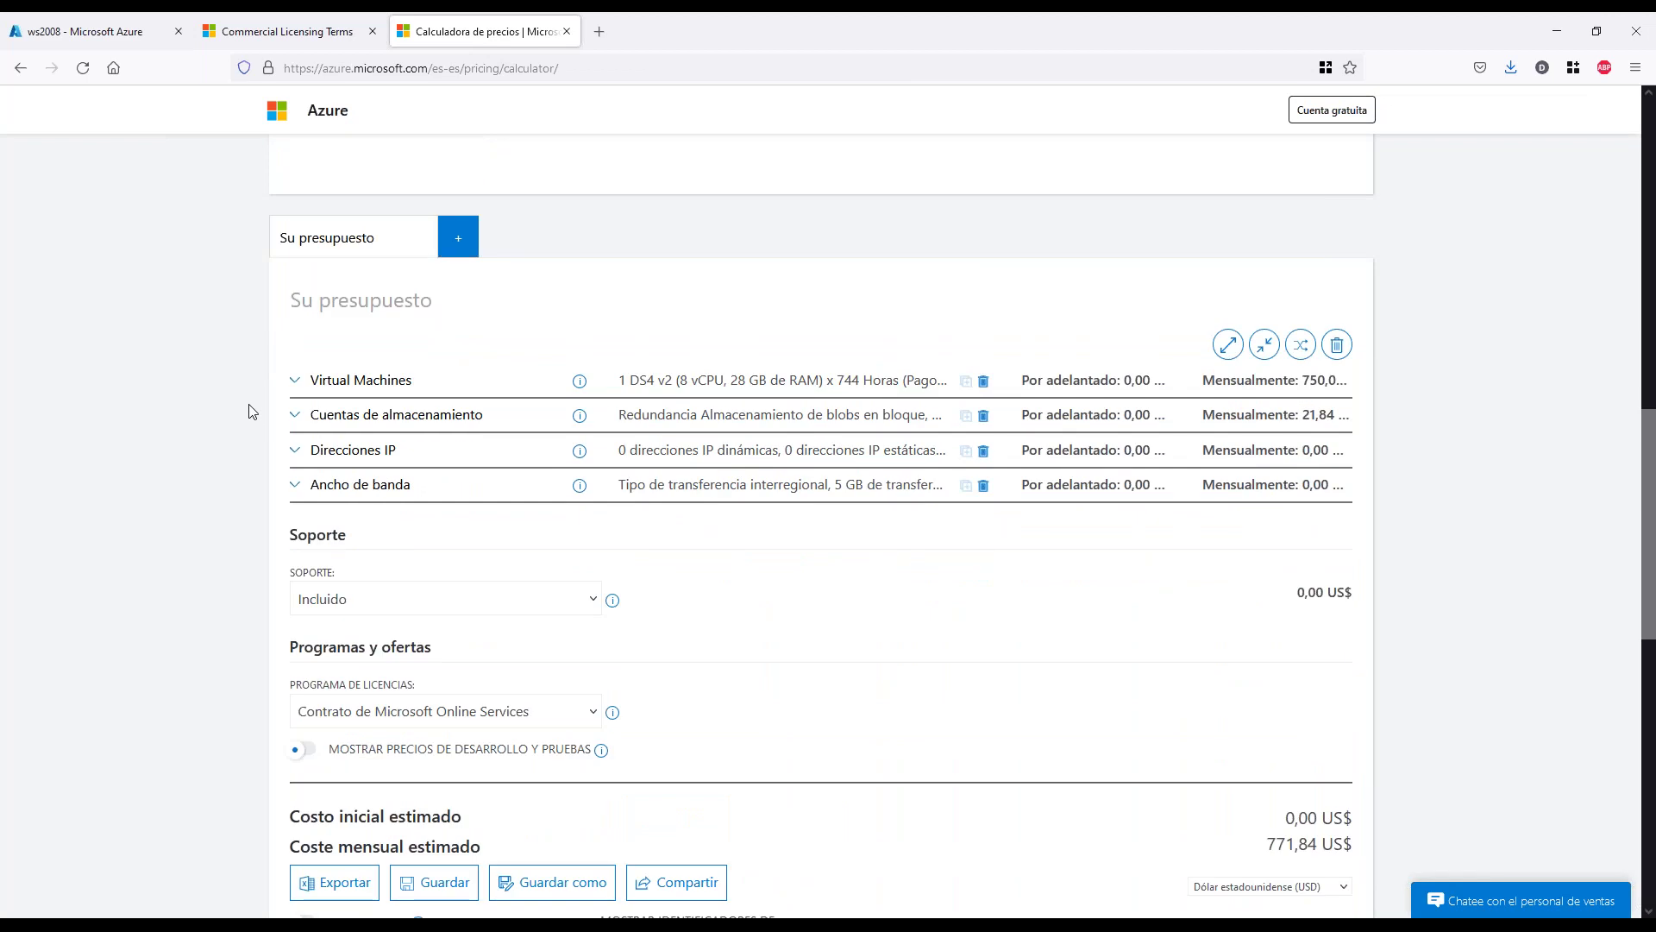
{"action": "left_click", "coordinate": [298, 384]}
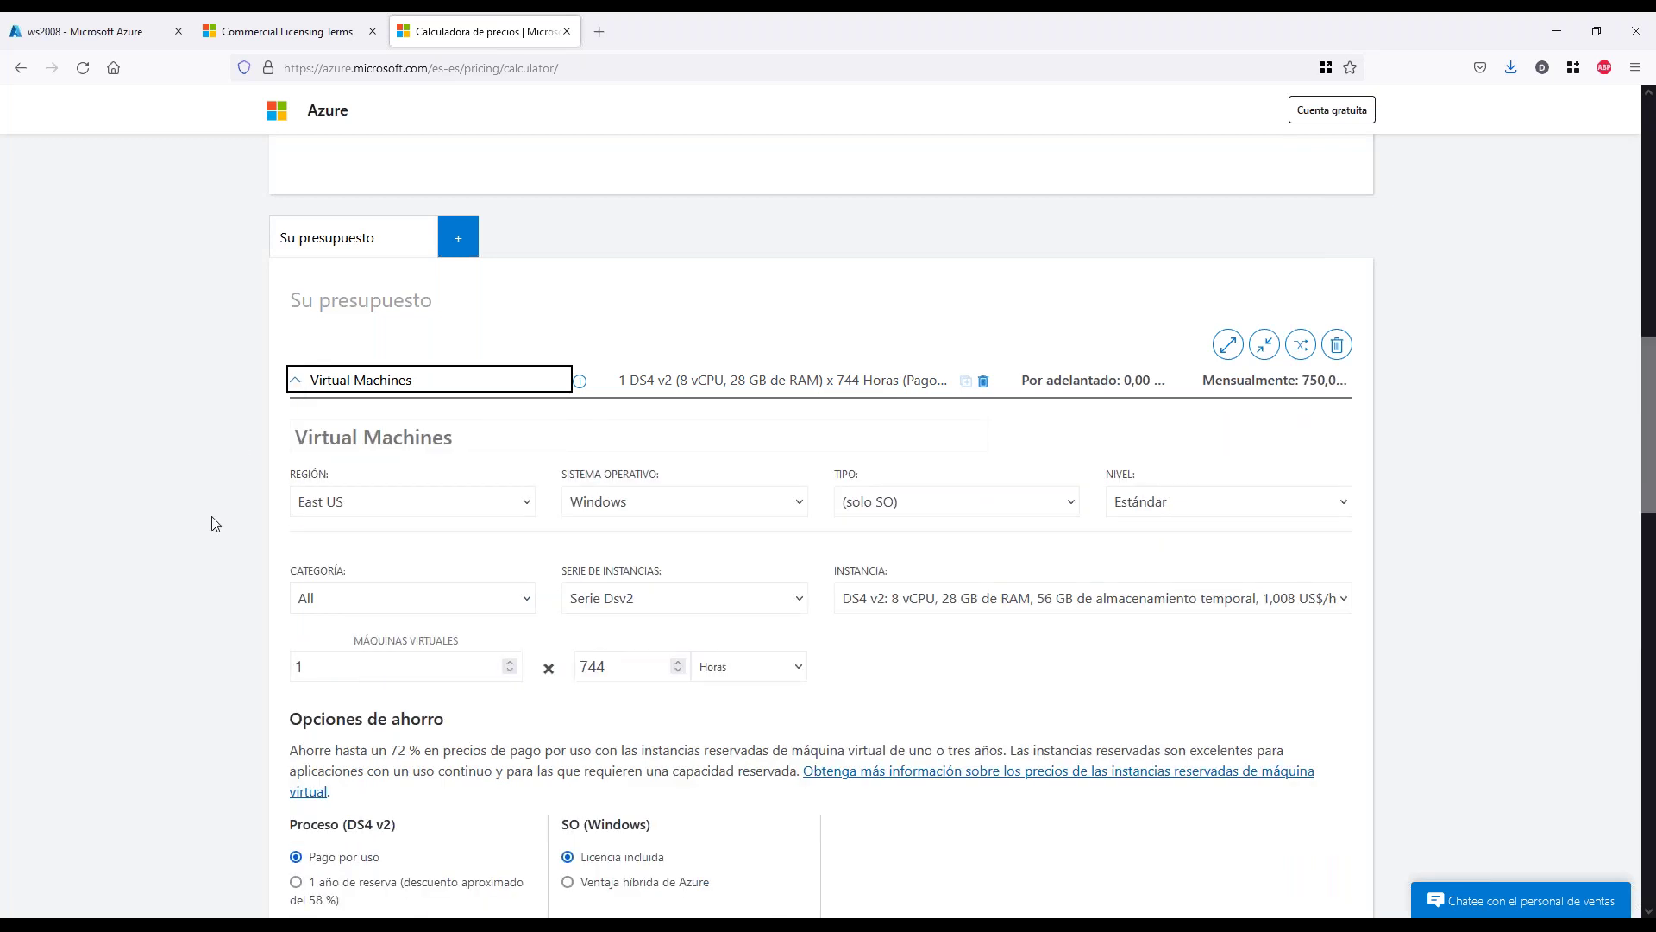
{"action": "scroll", "coordinate": [216, 518], "scroll_direction": "down", "scroll_amount": 1}
{"action": "scroll", "coordinate": [215, 519], "scroll_direction": "down", "scroll_amount": 1}
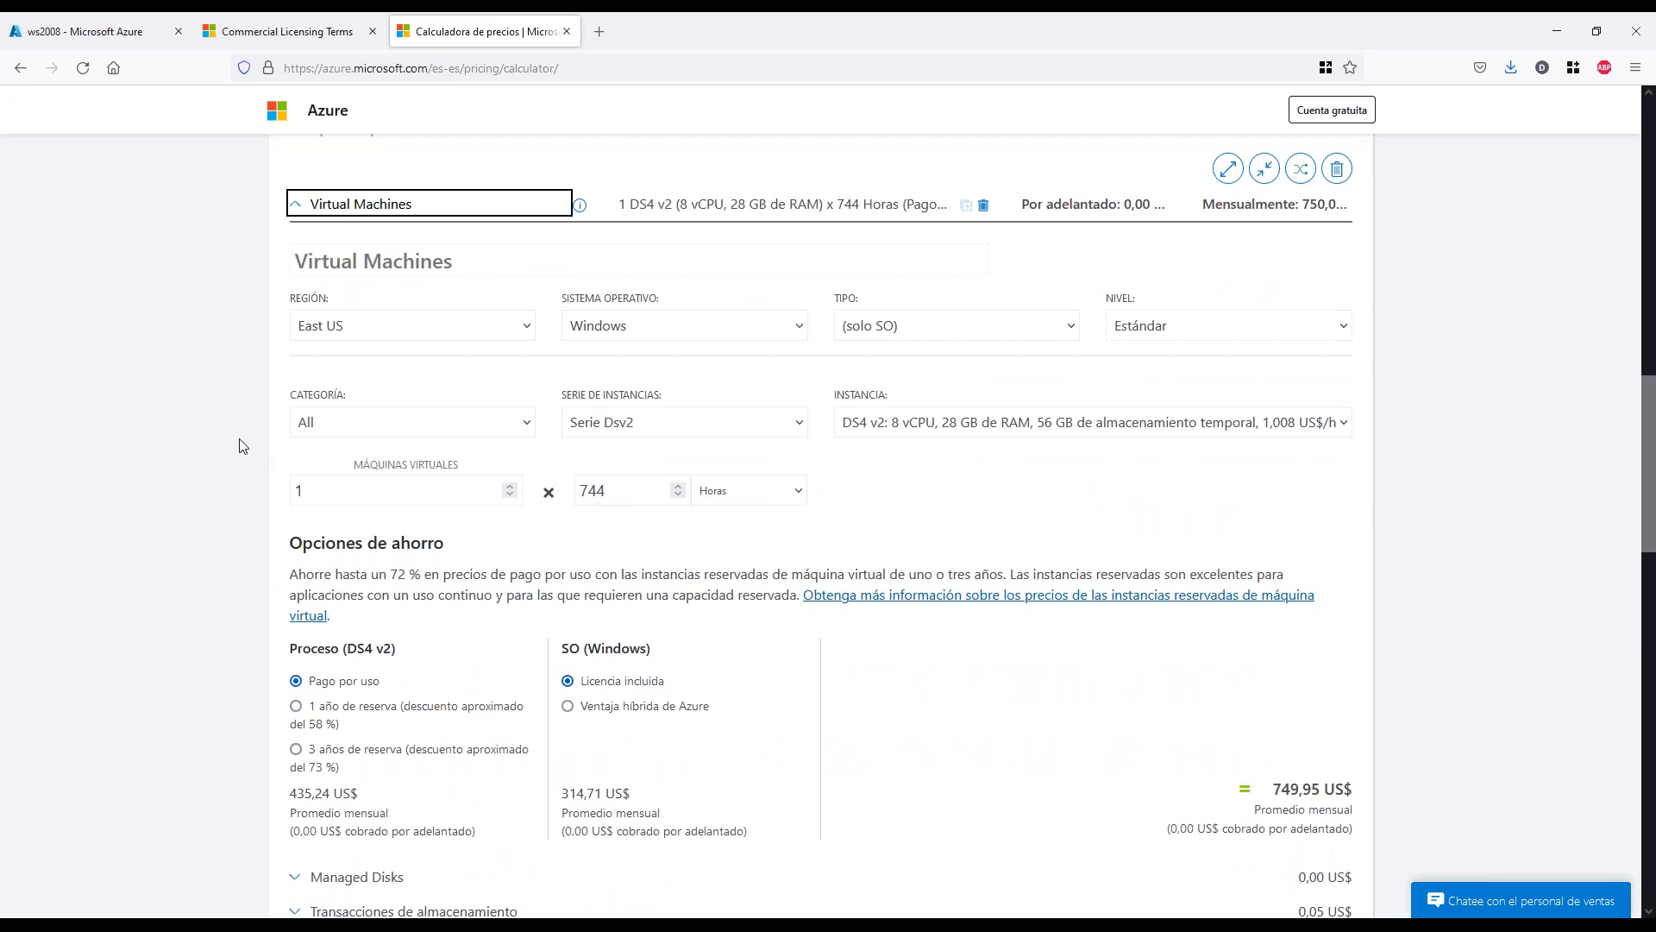
{"action": "scroll", "coordinate": [241, 445], "scroll_direction": "down", "scroll_amount": 1}
{"action": "scroll", "coordinate": [241, 444], "scroll_direction": "up", "scroll_amount": 1}
Return to the Azure portal, reopen ws2008 from the virtual machines list, and check its size in the overview
{"action": "left_click", "coordinate": [134, 25]}
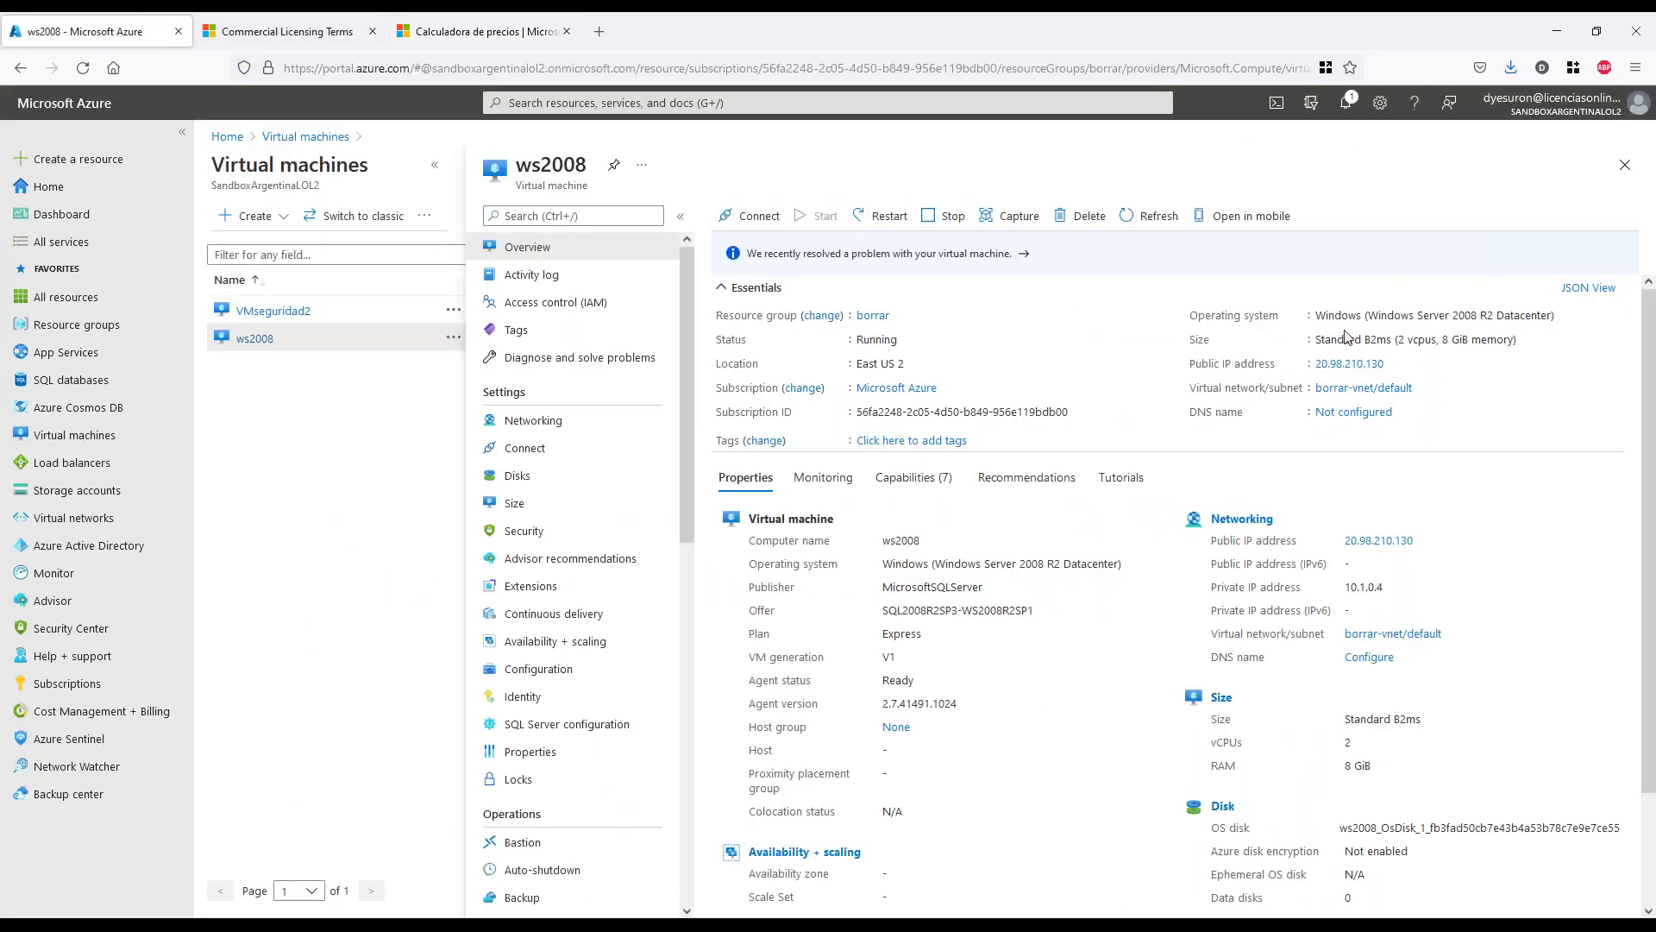
{"action": "left_click", "coordinate": [255, 338]}
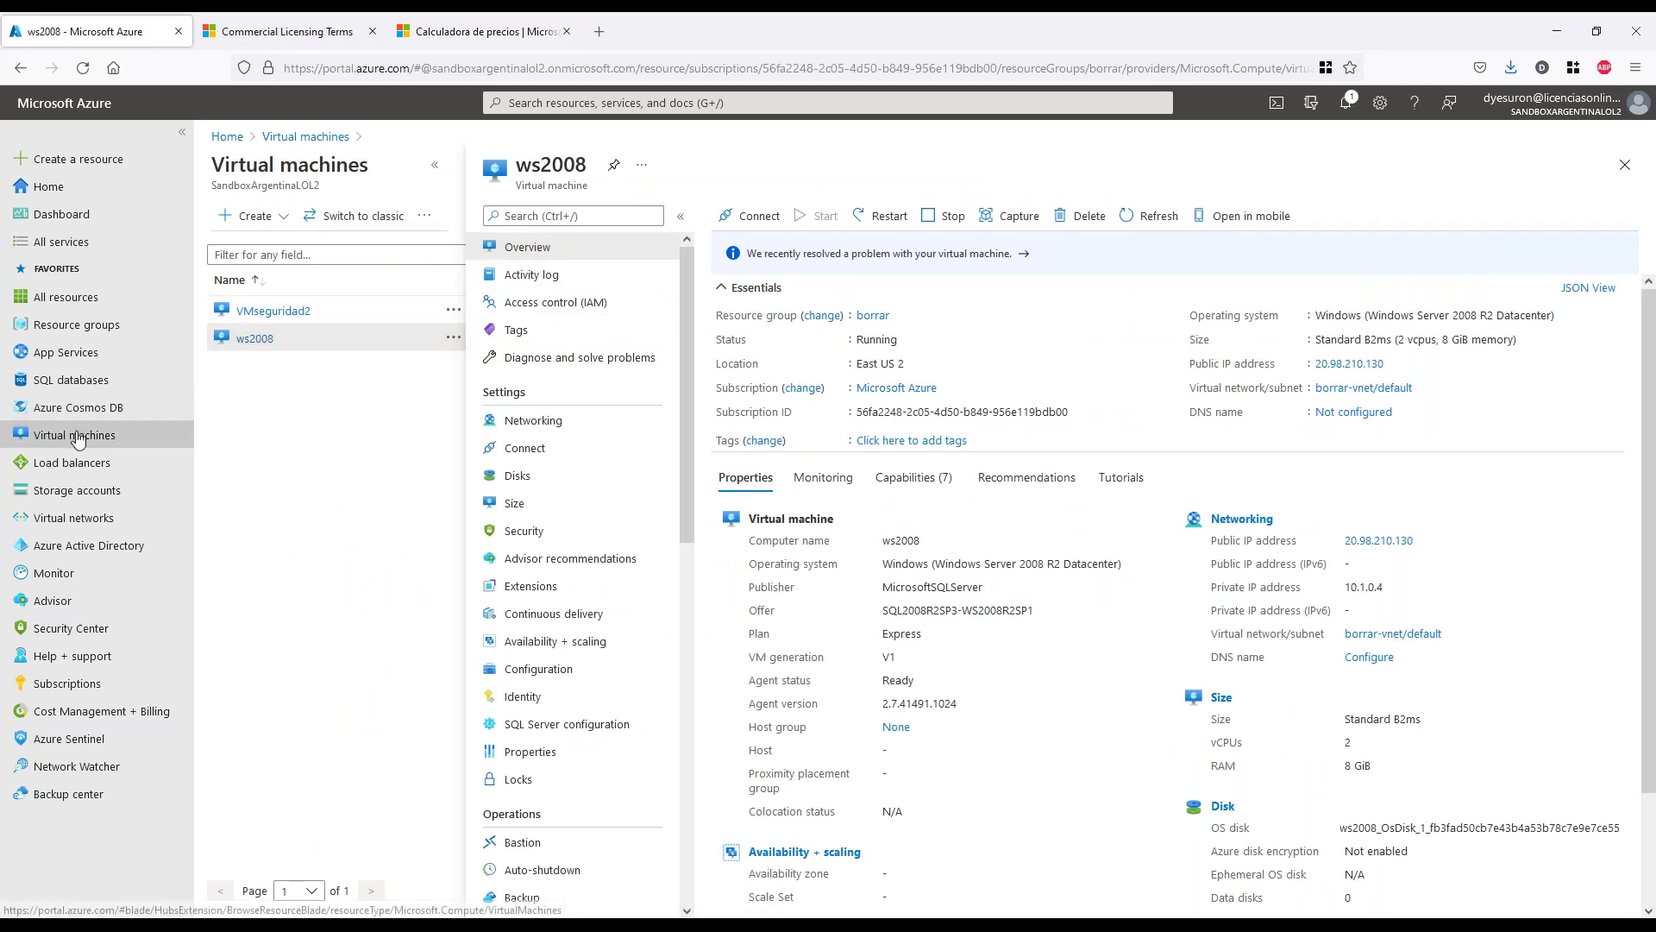
{"action": "left_click", "coordinate": [74, 435]}
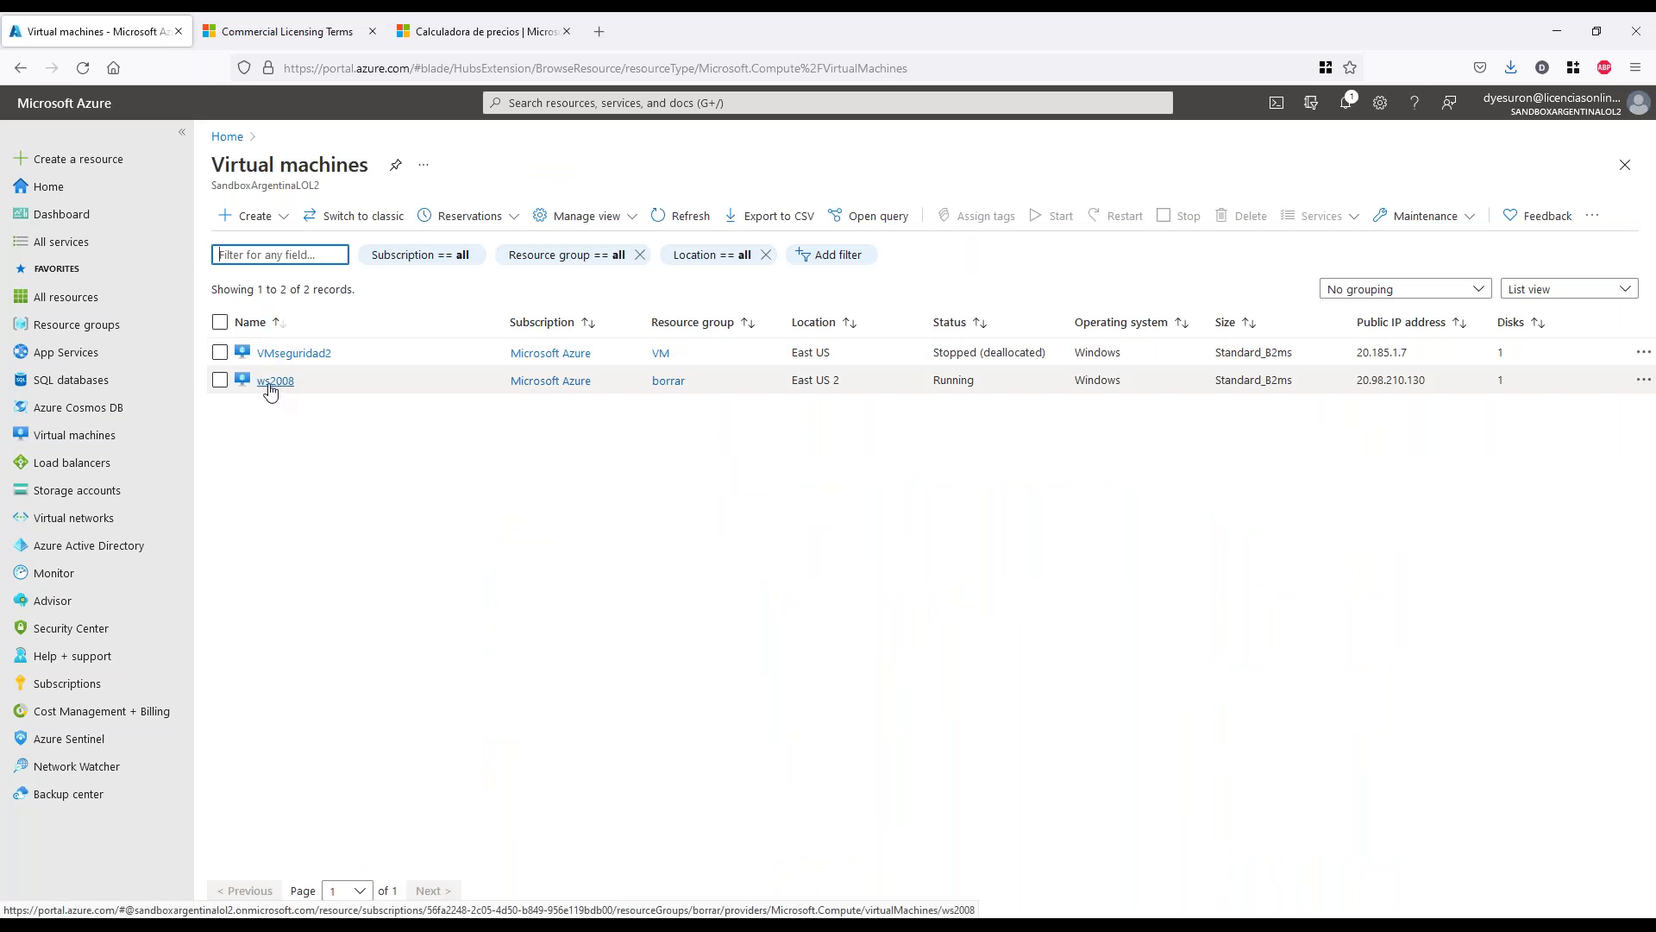
{"action": "left_click", "coordinate": [261, 377]}
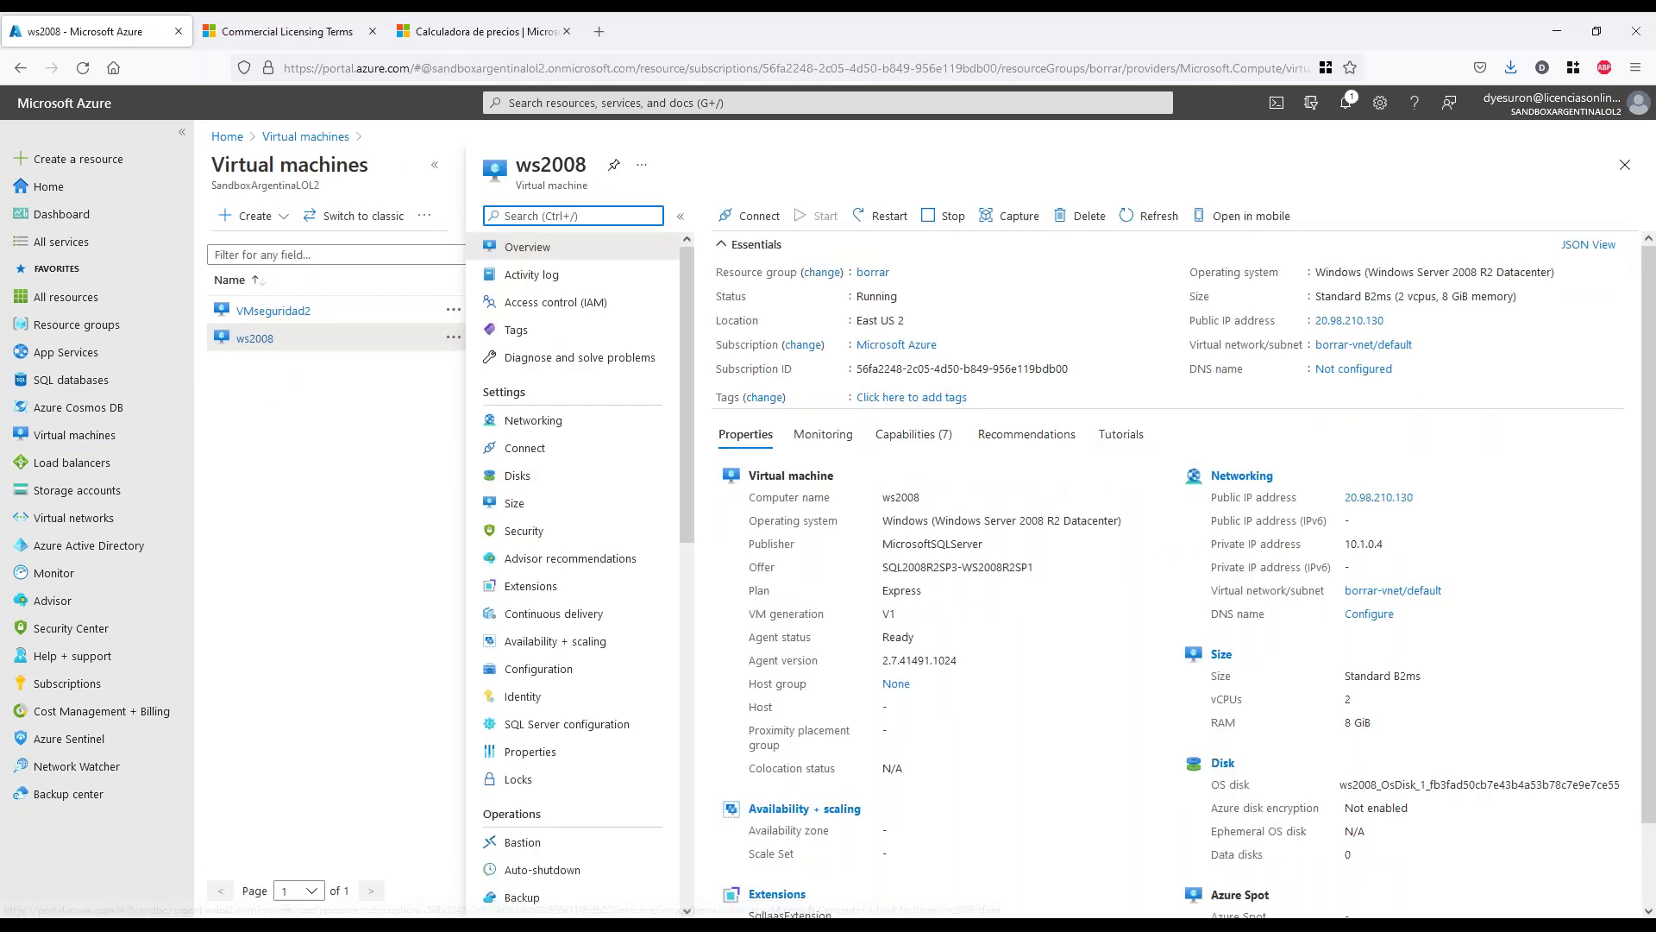
{"action": "left_click_drag", "start_coordinate": [1365, 342], "coordinate": [1402, 341]}
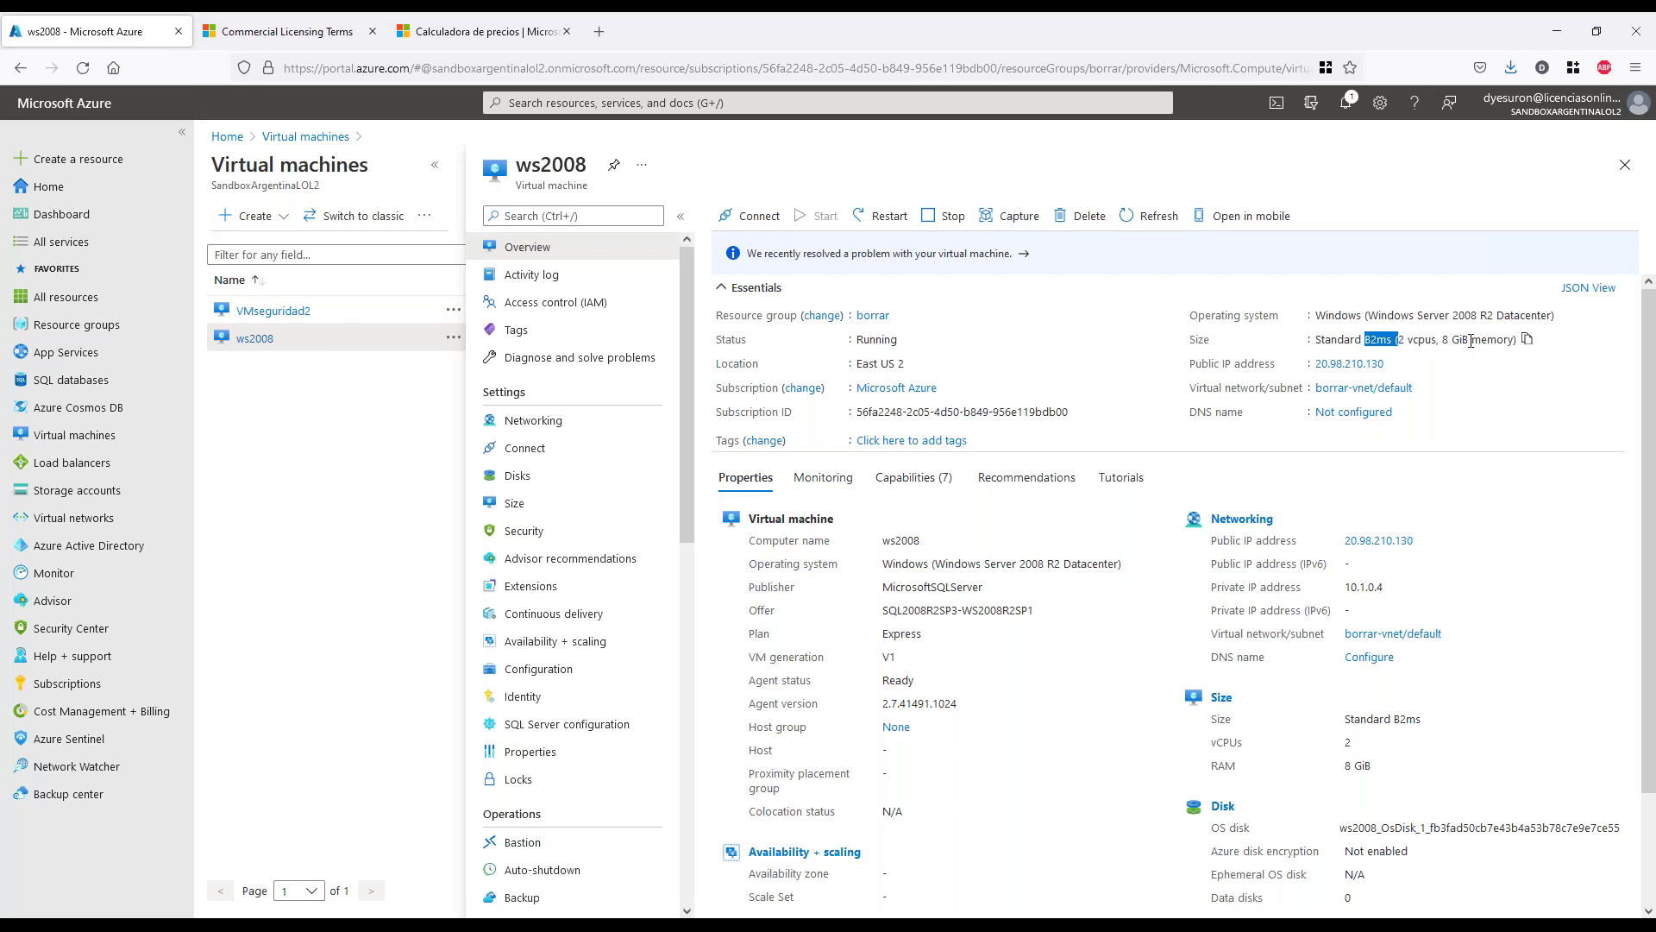
In the pricing calculator, set the virtual machine's instance series to Serie Bs and the instance to B2MS
{"action": "left_click", "coordinate": [445, 34]}
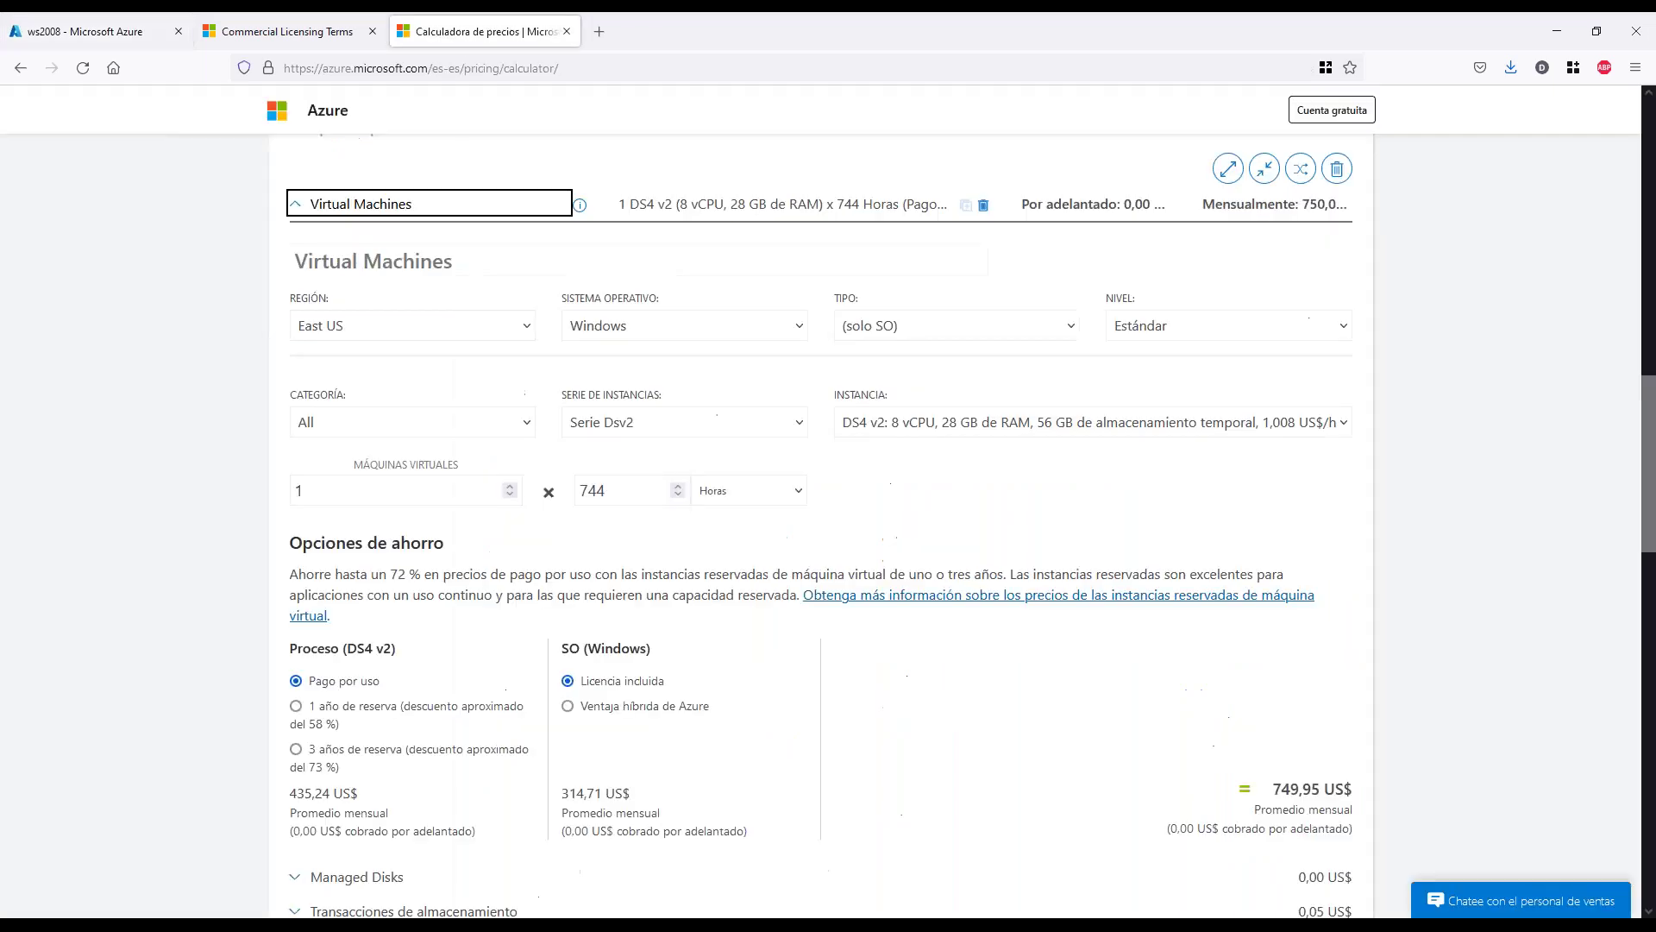
{"action": "left_click", "coordinate": [572, 424]}
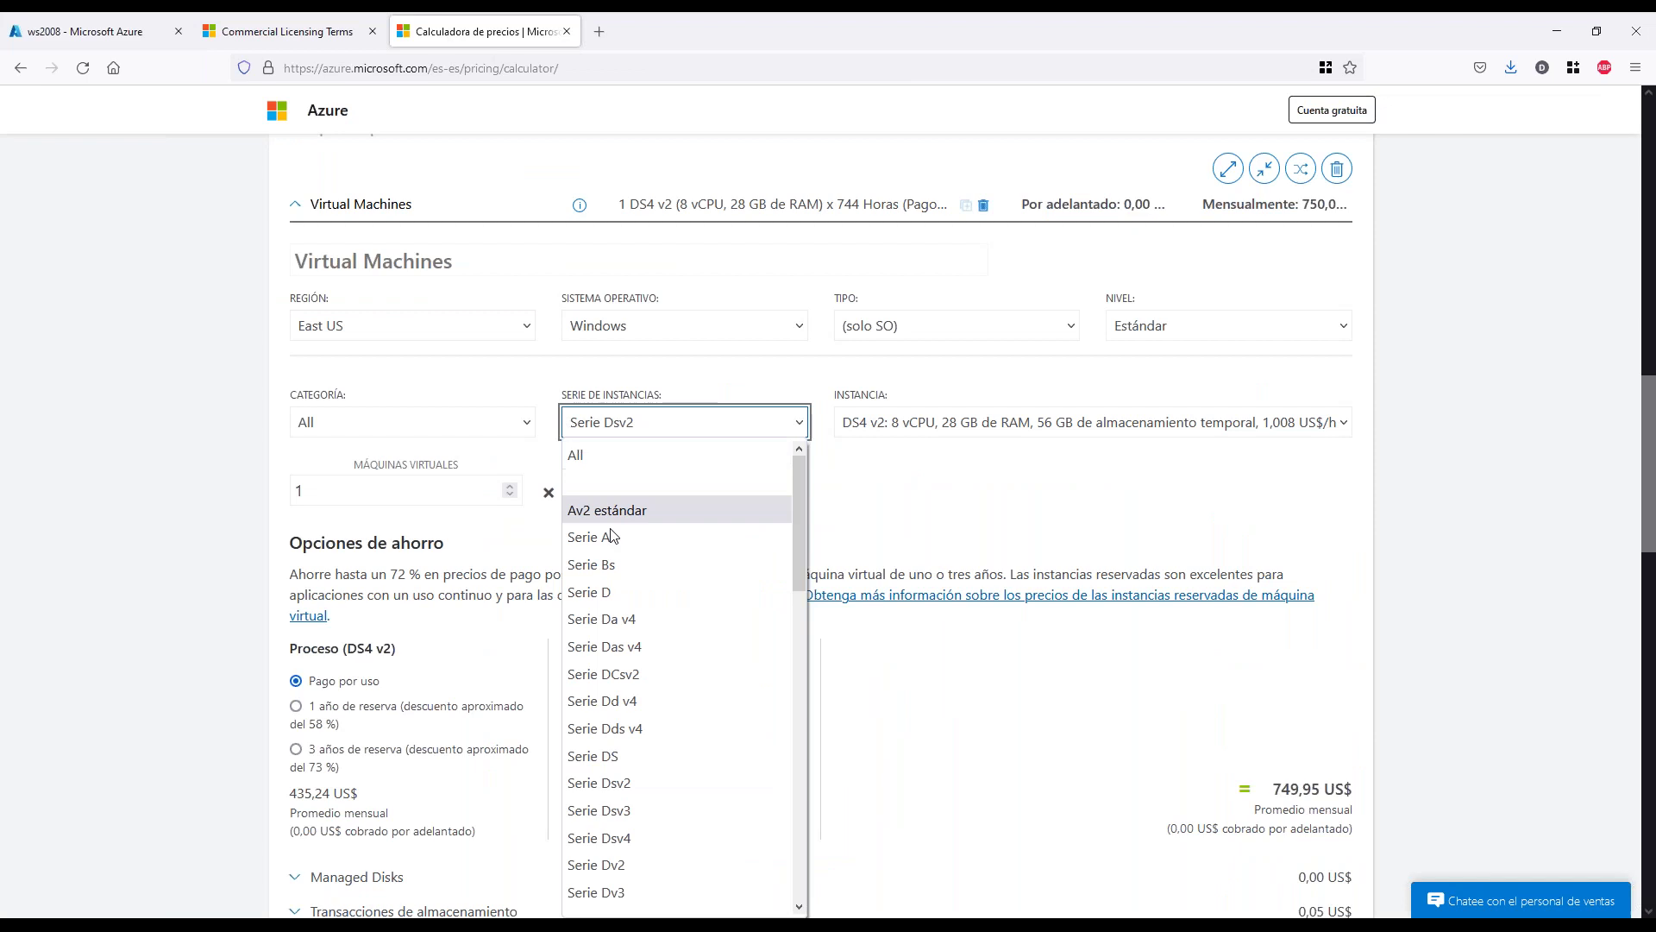
{"action": "left_click", "coordinate": [608, 565]}
{"action": "left_click", "coordinate": [1034, 425]}
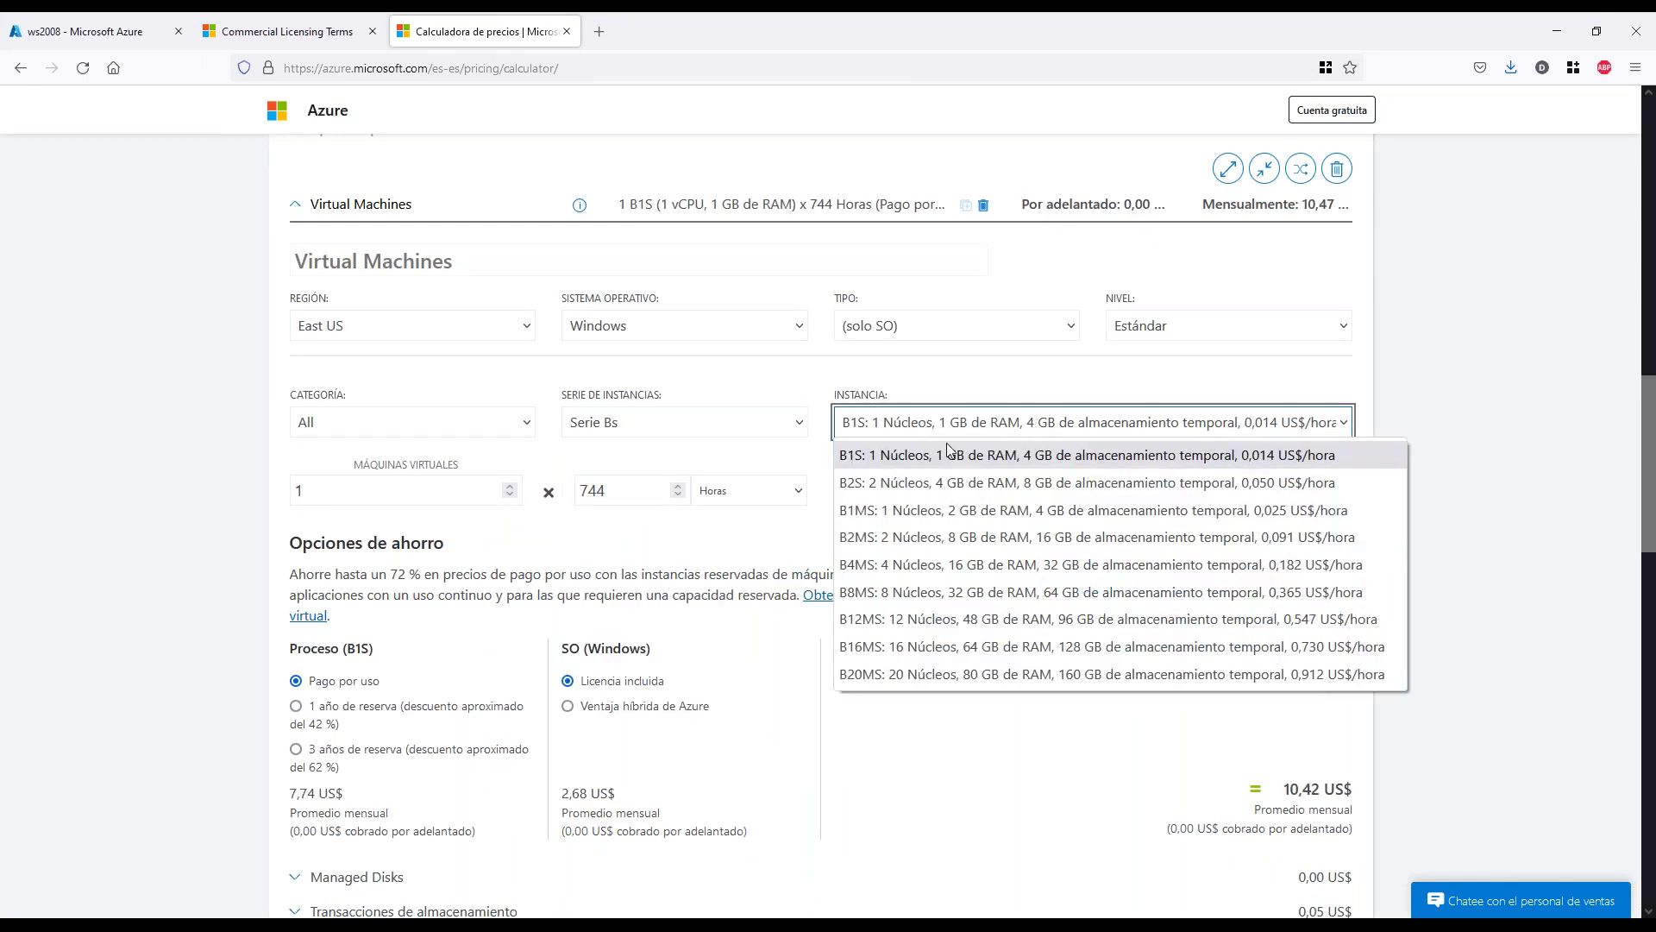
{"action": "left_click", "coordinate": [901, 538]}
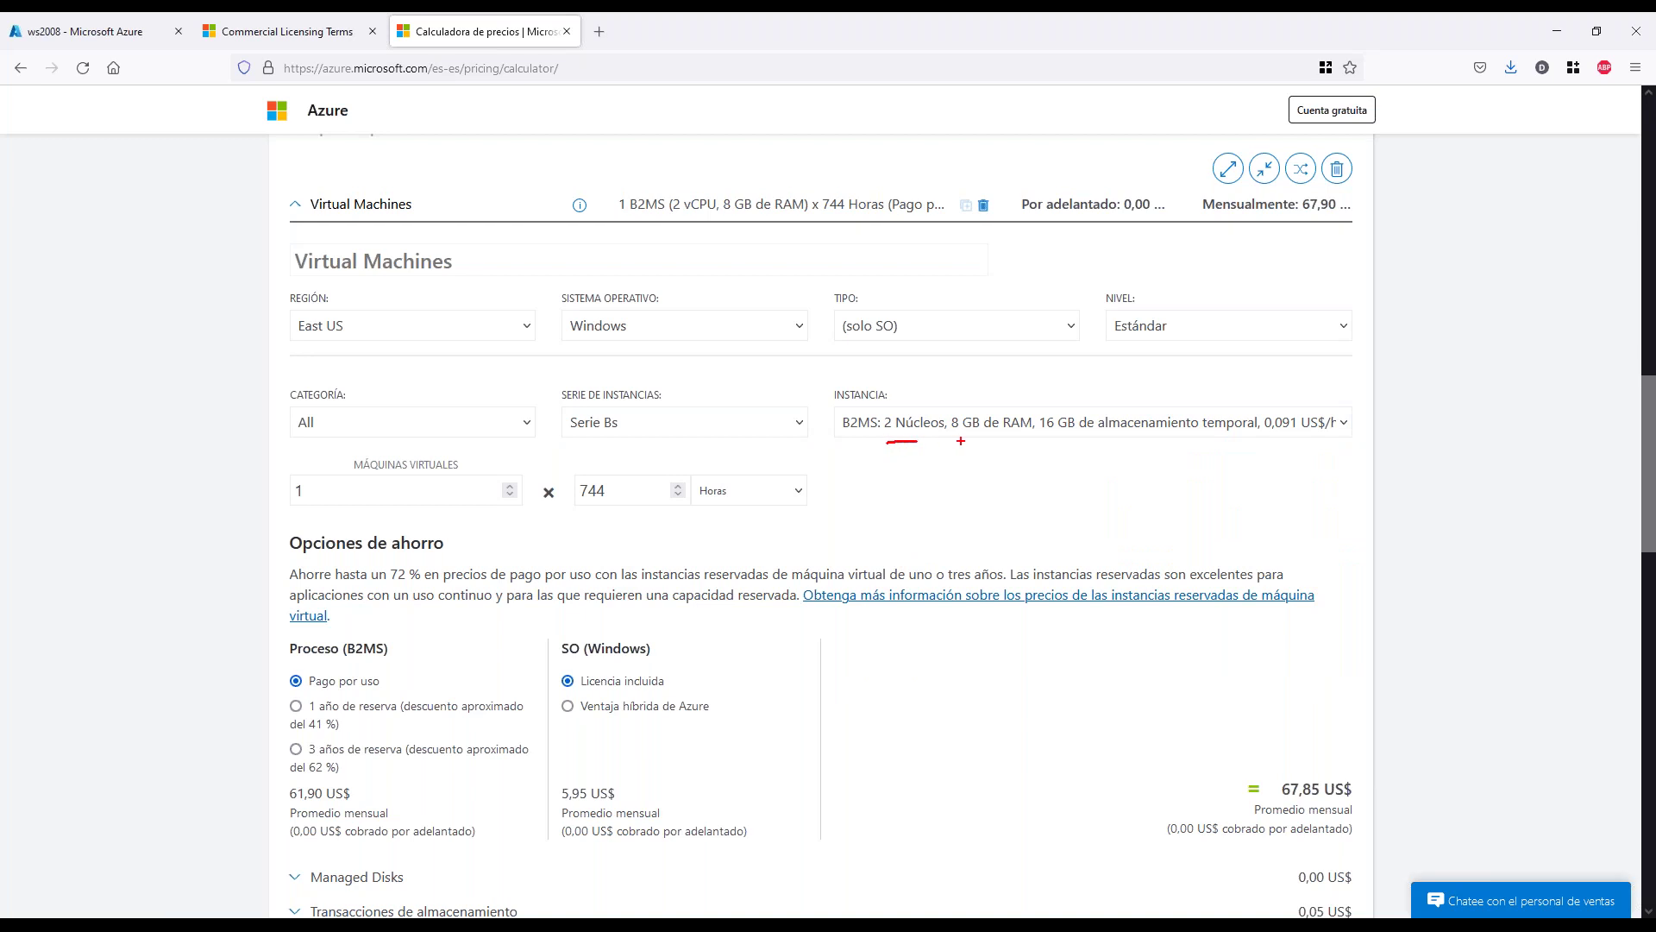
Mark the instance's cores and RAM, the monthly compute cost, and the included Windows license cost with temporary annotations, and clear them
{"action": "left_click_drag", "start_coordinate": [960, 440], "coordinate": [1048, 441]}
{"action": "key", "text": "Escape"}
{"action": "scroll", "coordinate": [298, 677], "scroll_direction": "down", "scroll_amount": 1}
{"action": "key", "text": "ctrl+2"}
{"action": "left_click_drag", "start_coordinate": [285, 715], "coordinate": [355, 717]}
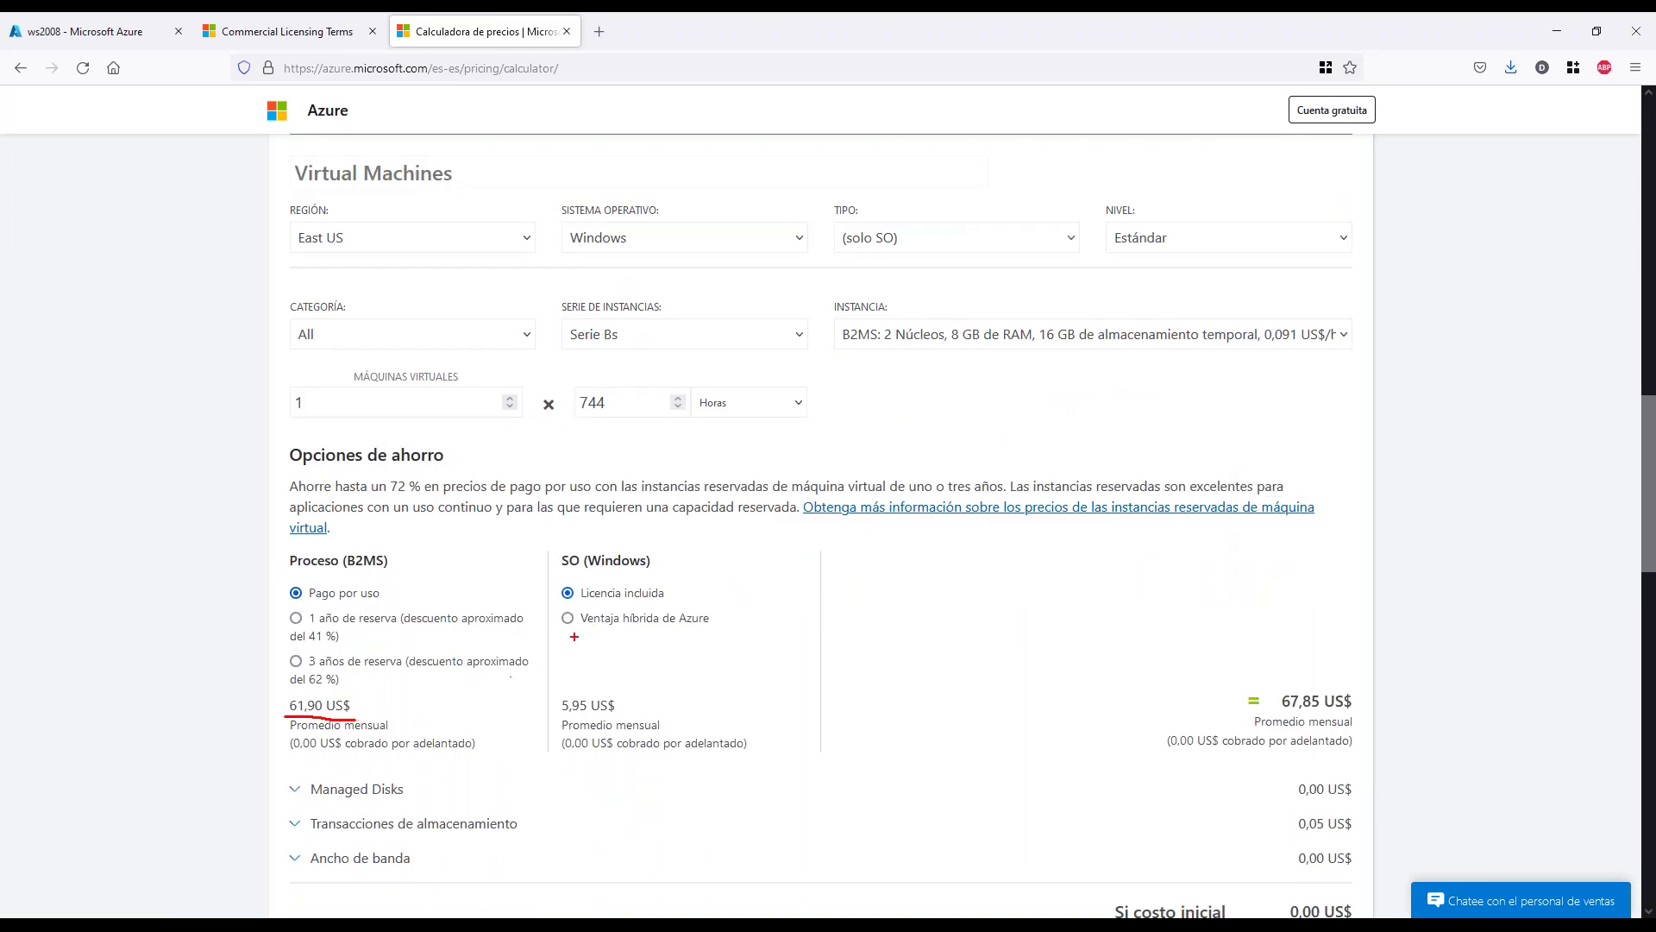
{"action": "left_click_drag", "start_coordinate": [578, 604], "coordinate": [665, 603]}
{"action": "mouse_move", "coordinate": [559, 712]}
{"action": "left_mouse_down"}
{"action": "mouse_move", "coordinate": [647, 713]}
{"action": "mouse_move", "coordinate": [621, 691]}
{"action": "mouse_move", "coordinate": [554, 690]}
{"action": "left_mouse_up"}
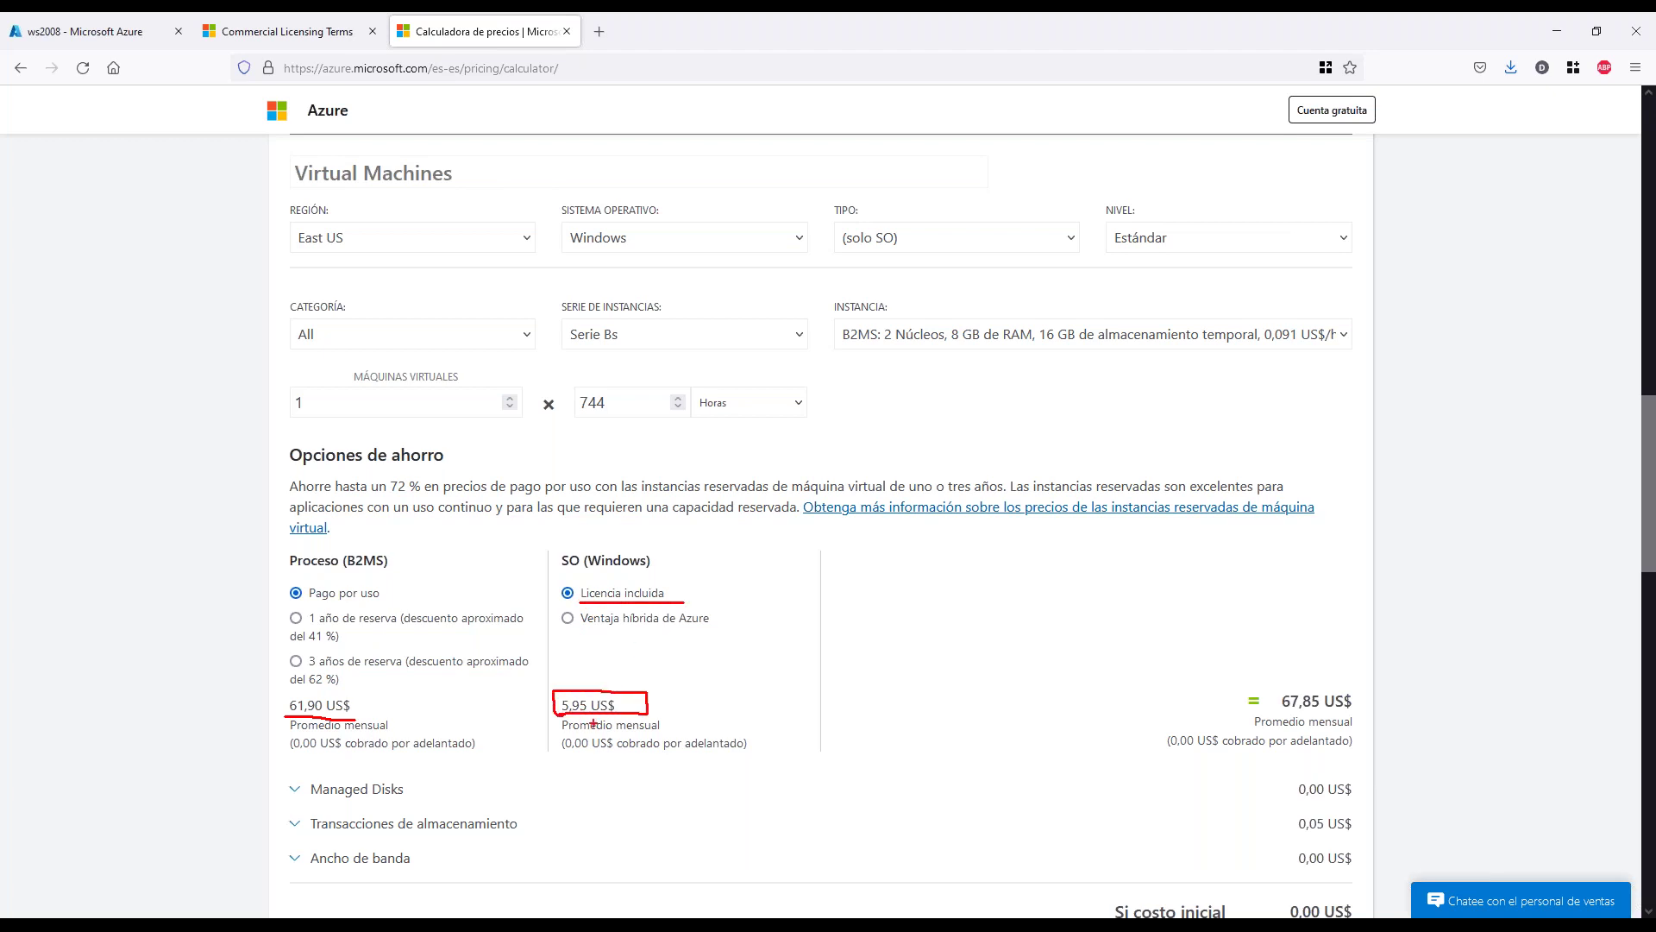
{"action": "key", "text": "Escape"}
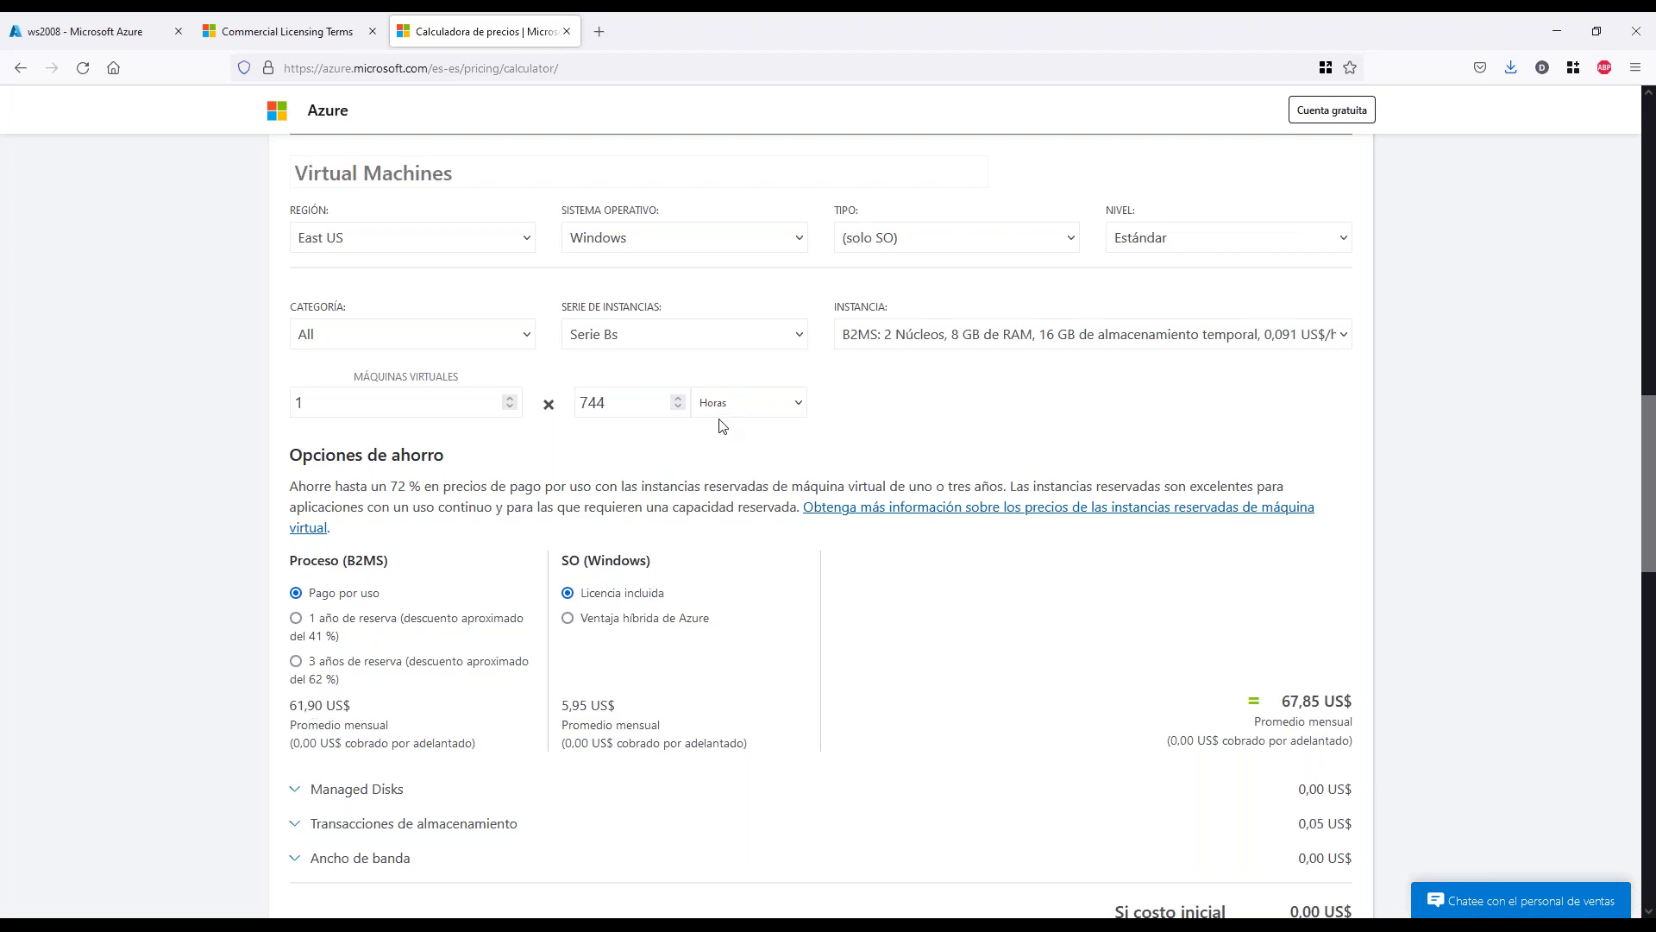
Set the virtual machine's usage period in the estimate to 1 month
{"action": "left_click", "coordinate": [727, 407]}
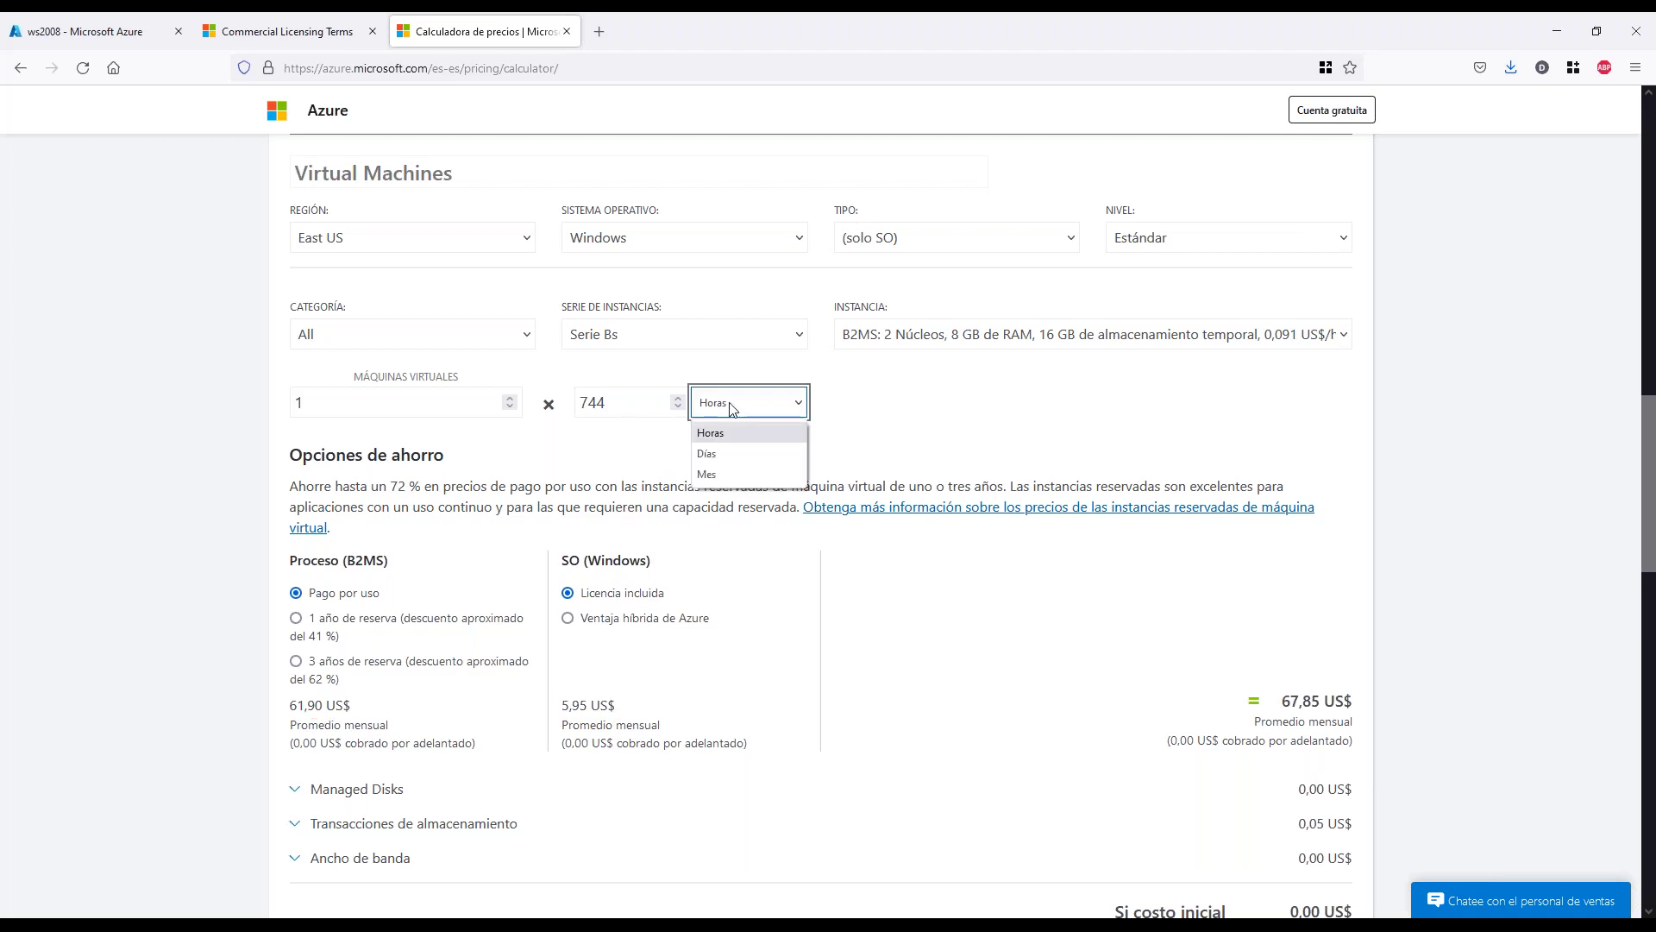
{"action": "left_click", "coordinate": [733, 473]}
{"action": "double_click", "coordinate": [596, 402]}
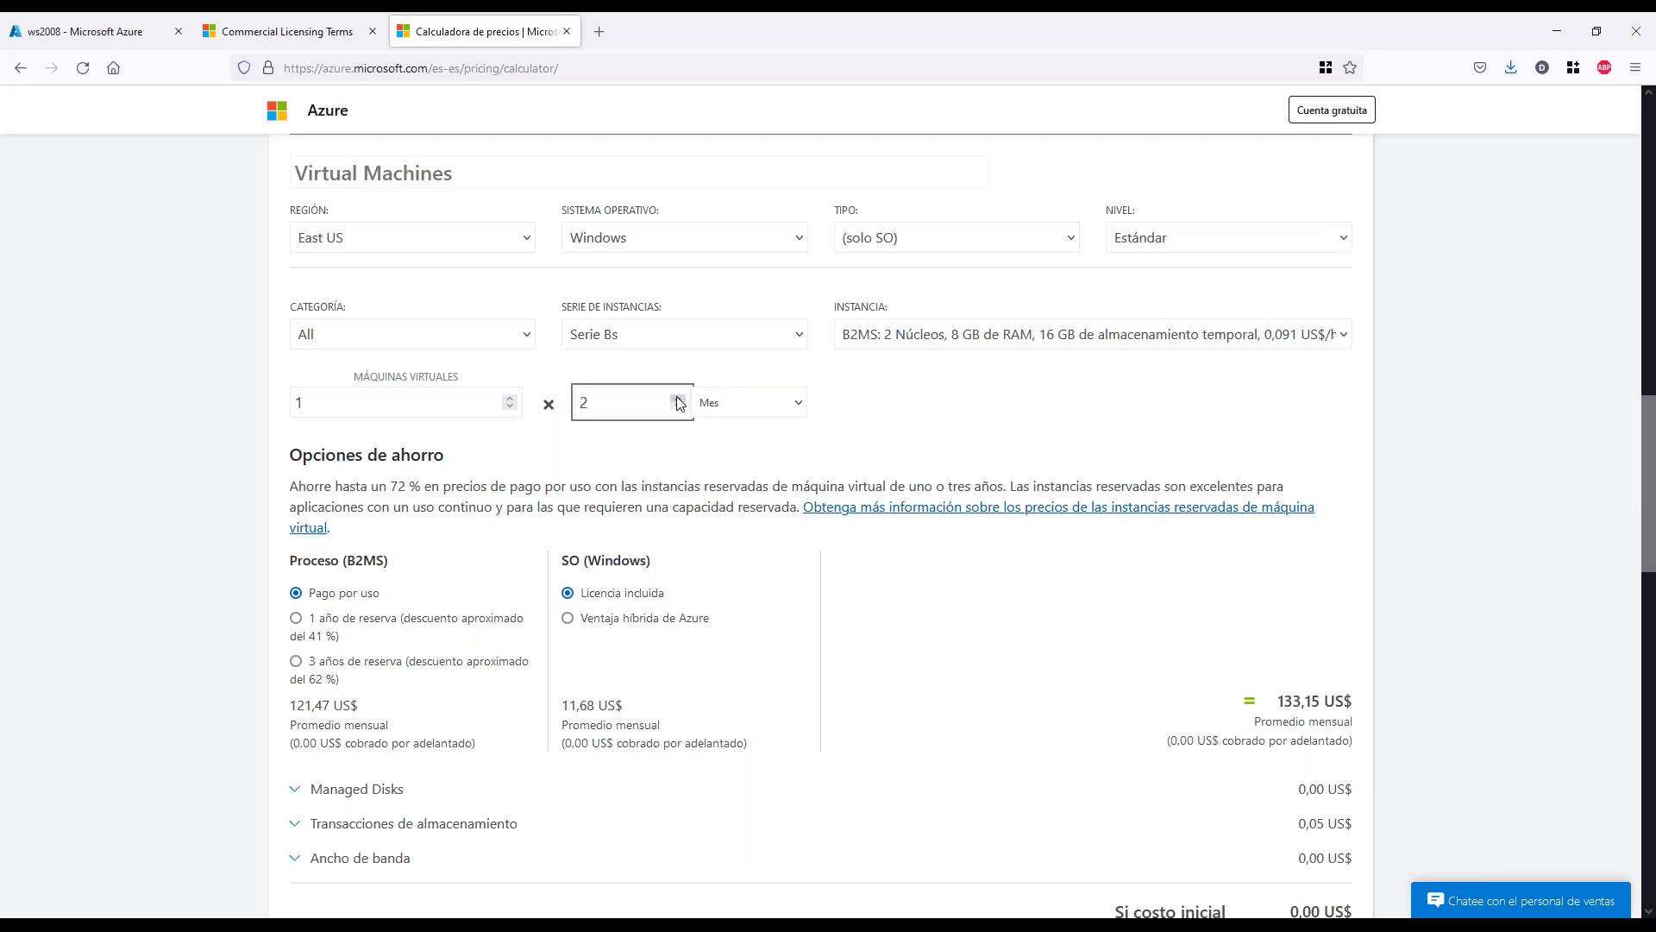
{"action": "type", "text": "12"}
Set the virtual machine's instance series to Serie Dsv2 and its instance to DS4 v2
{"action": "left_click", "coordinate": [797, 336]}
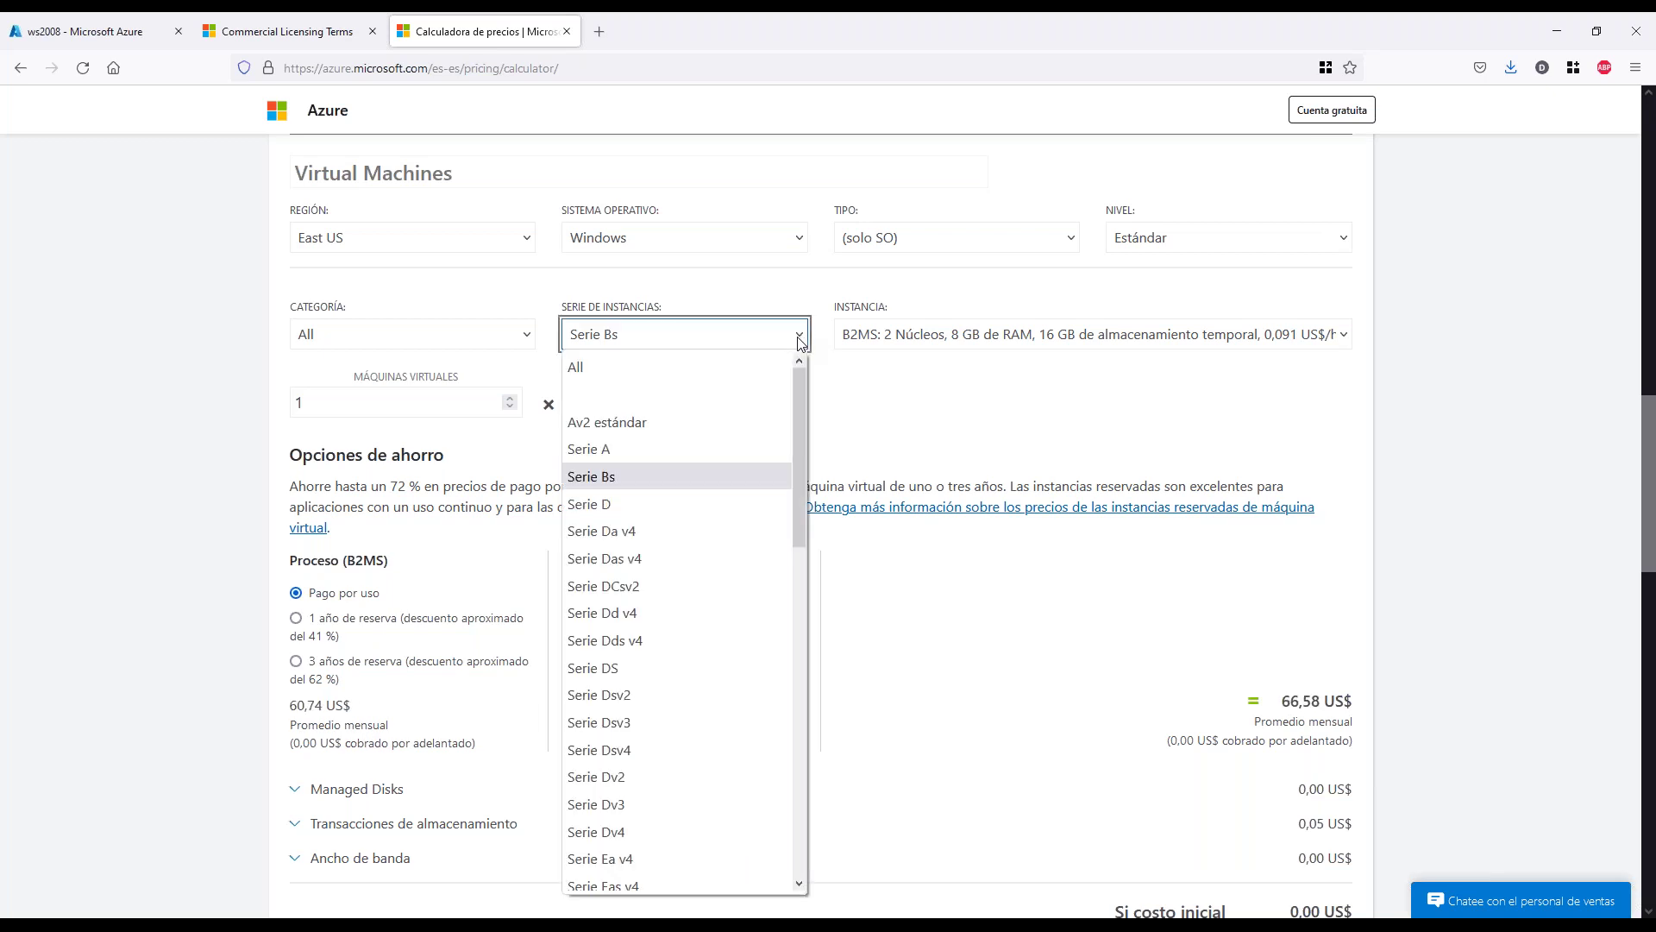
{"action": "left_click", "coordinate": [645, 706]}
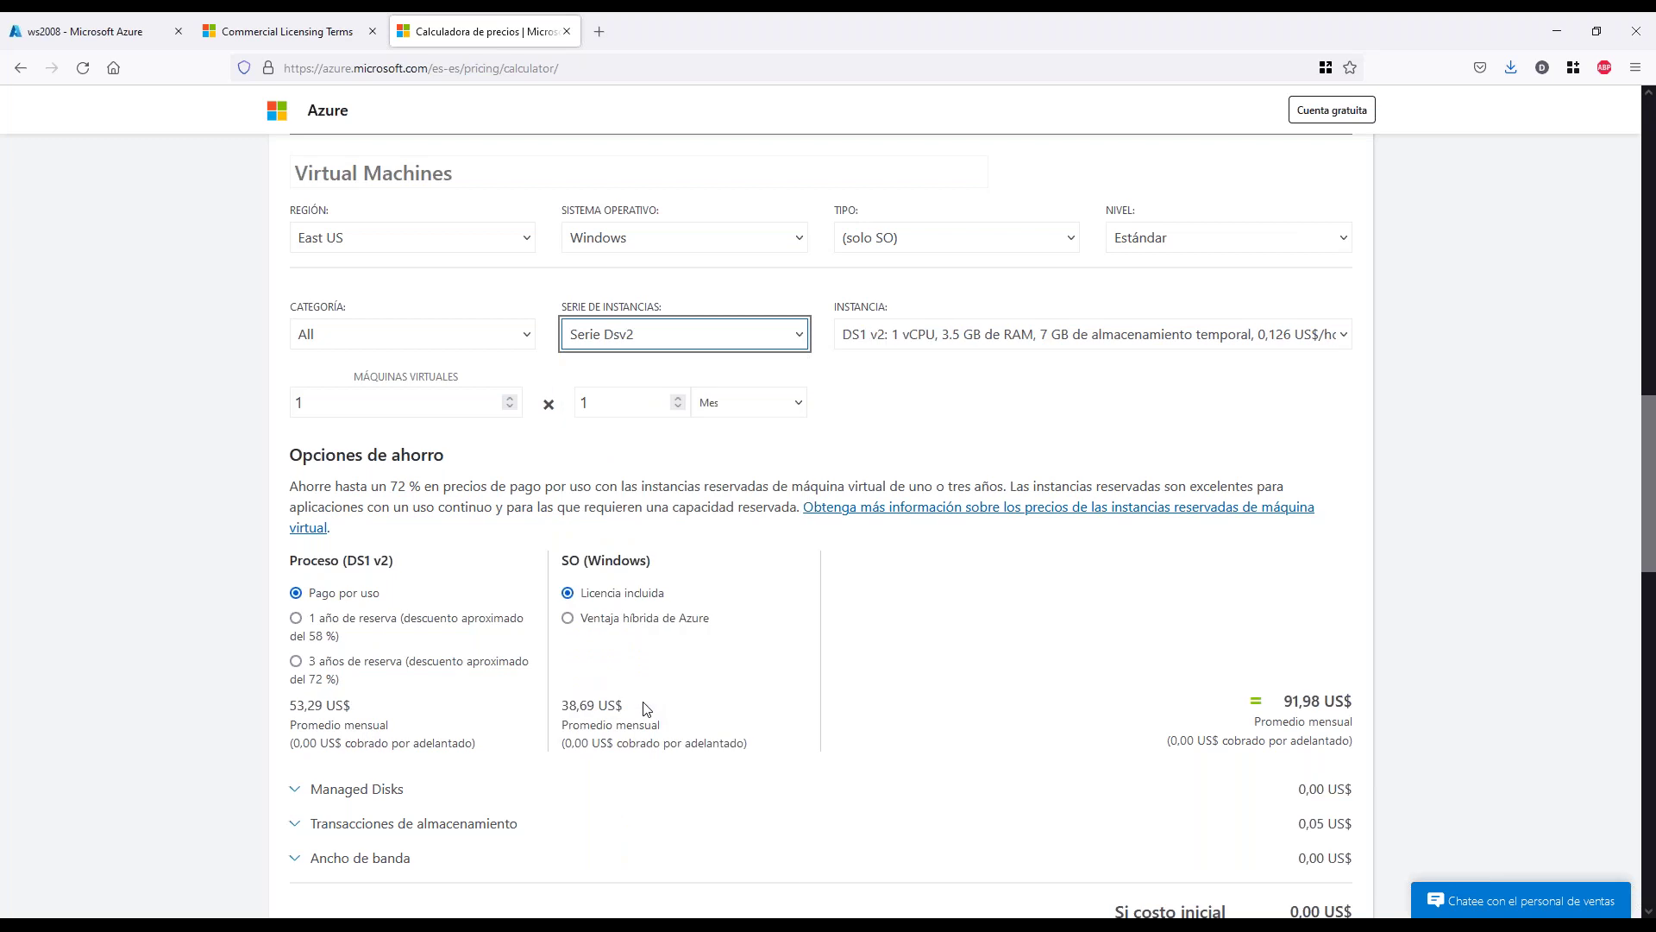
{"action": "left_click", "coordinate": [961, 337]}
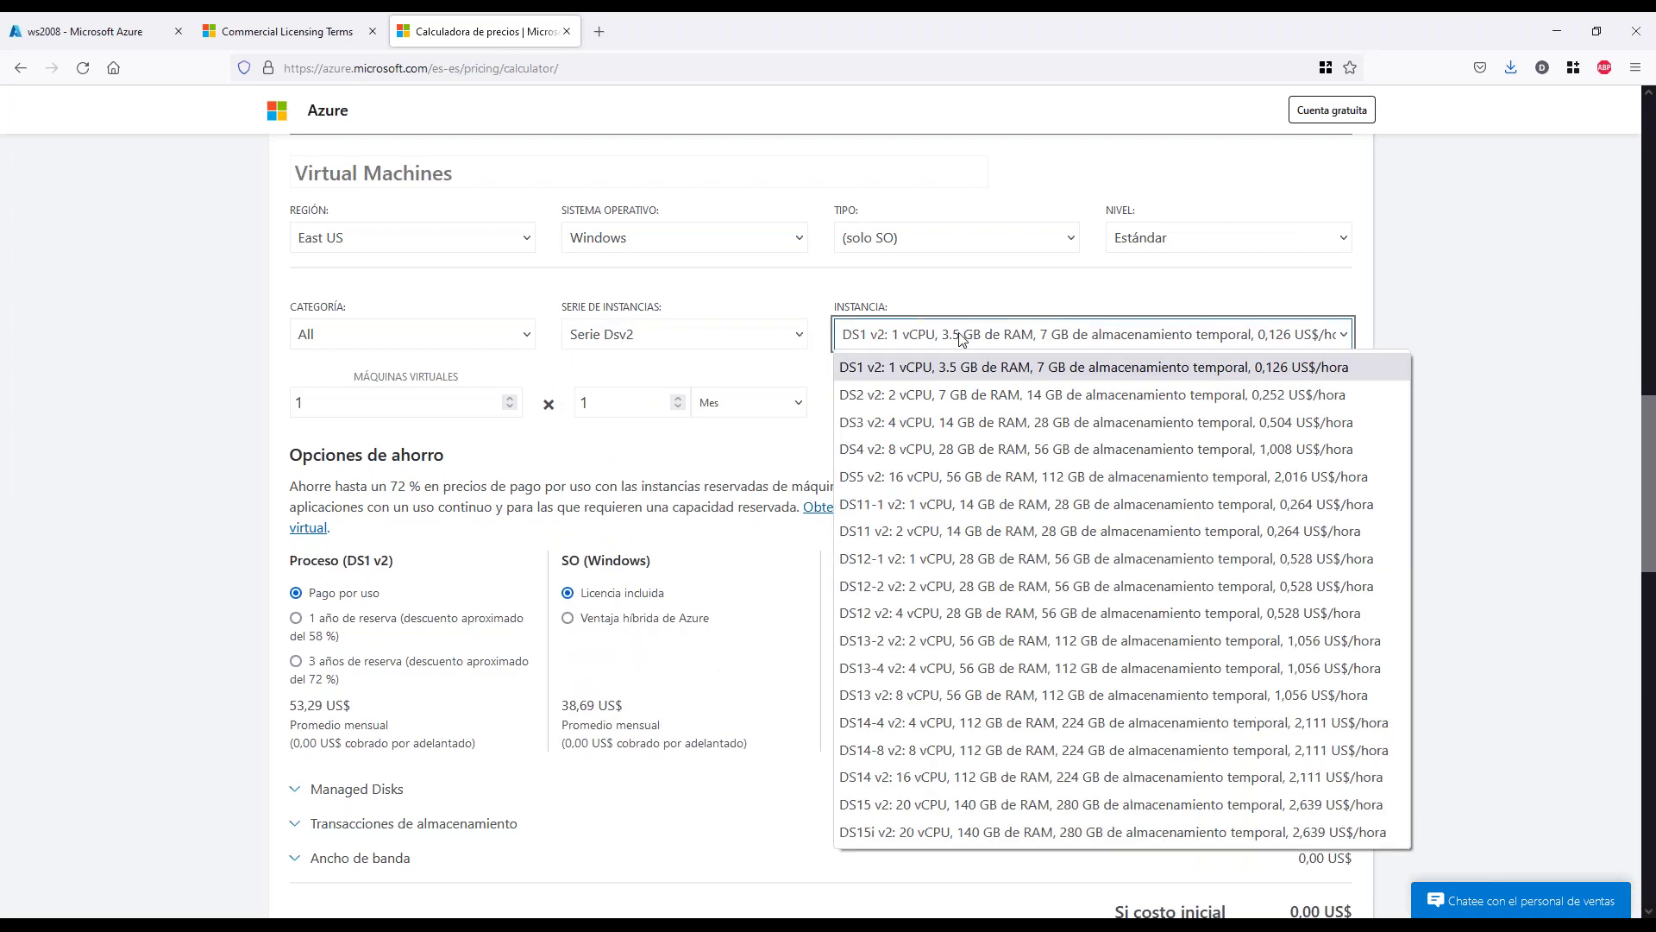
{"action": "left_click", "coordinate": [934, 455]}
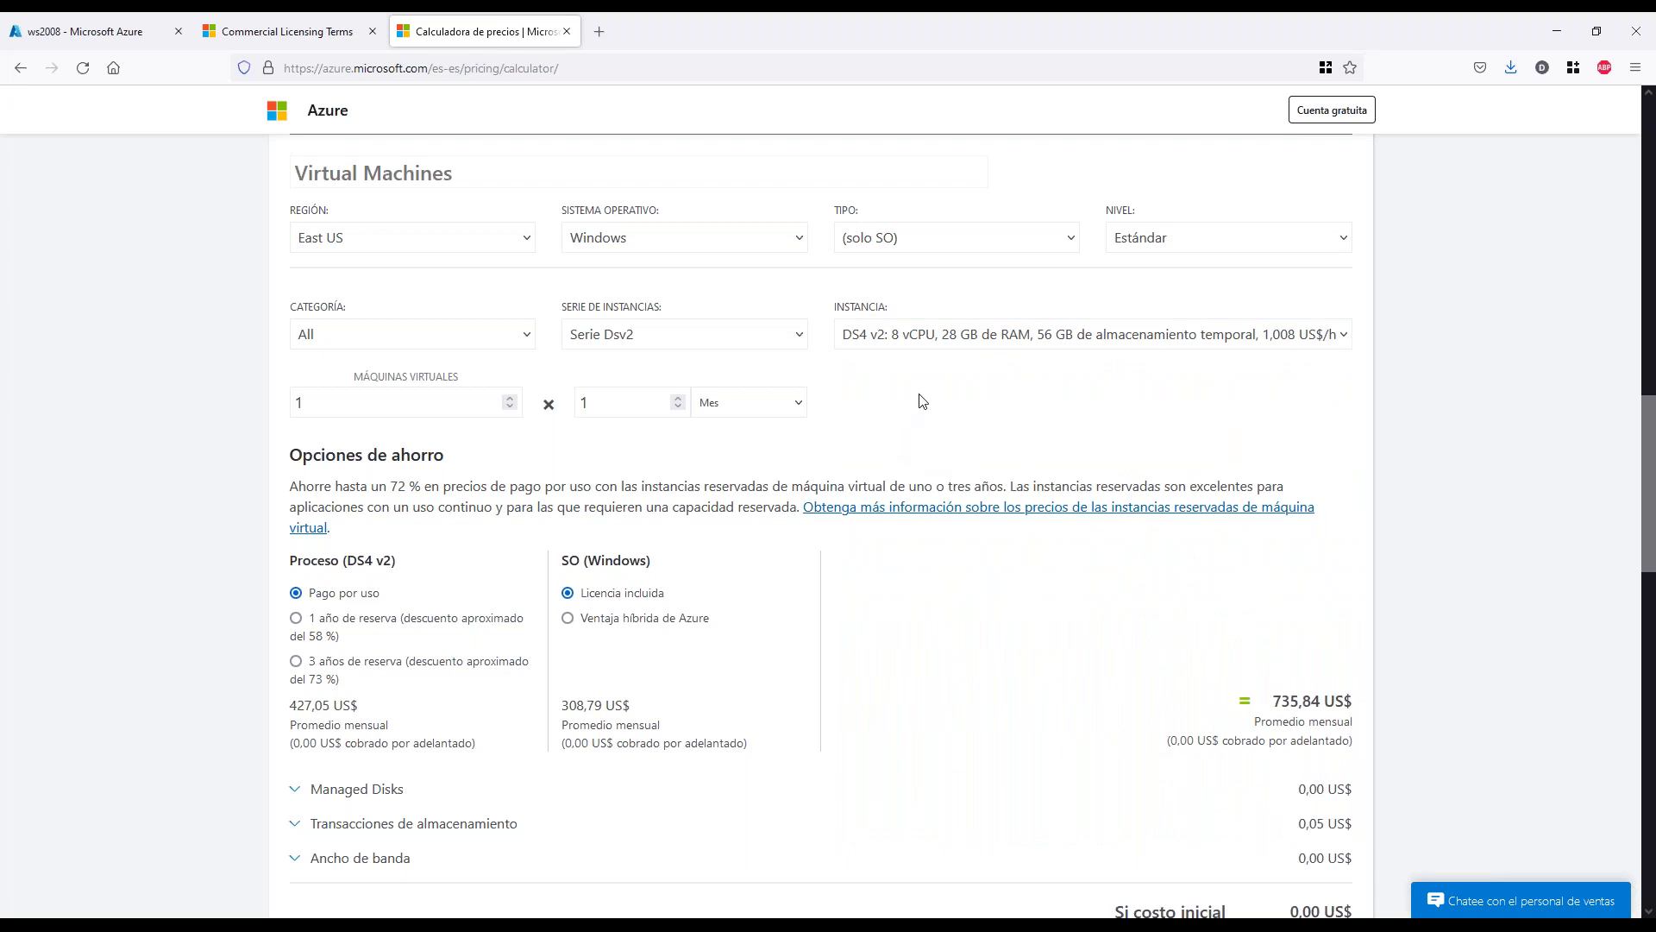
{"action": "left_click", "coordinate": [910, 345]}
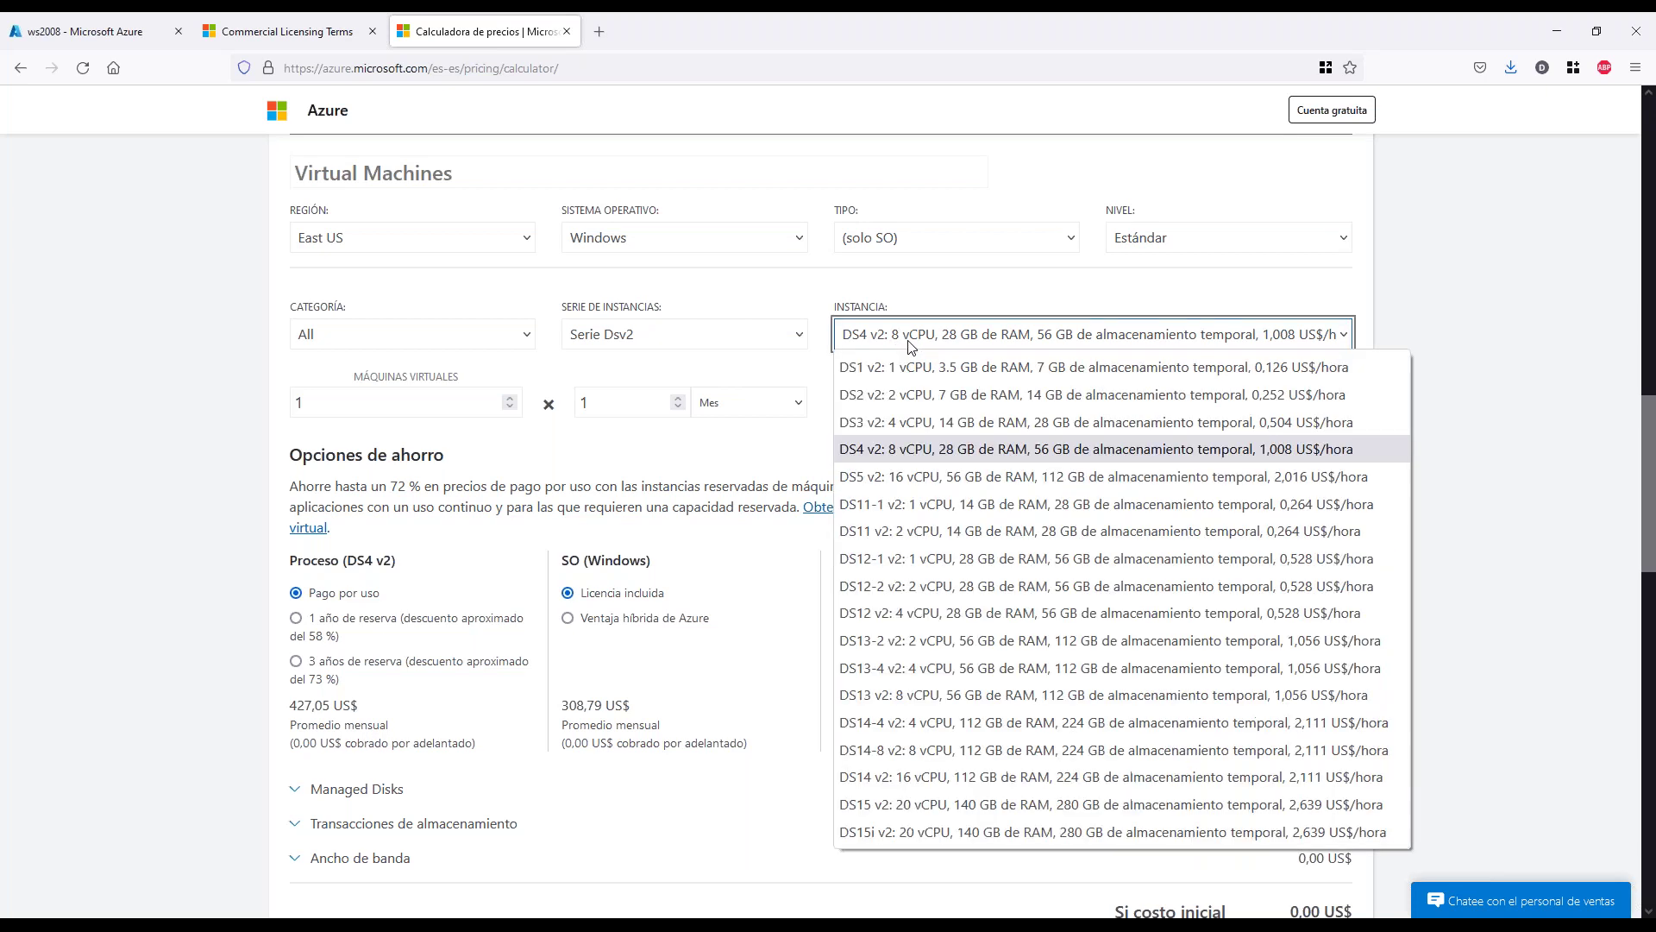
{"action": "left_click", "coordinate": [910, 345]}
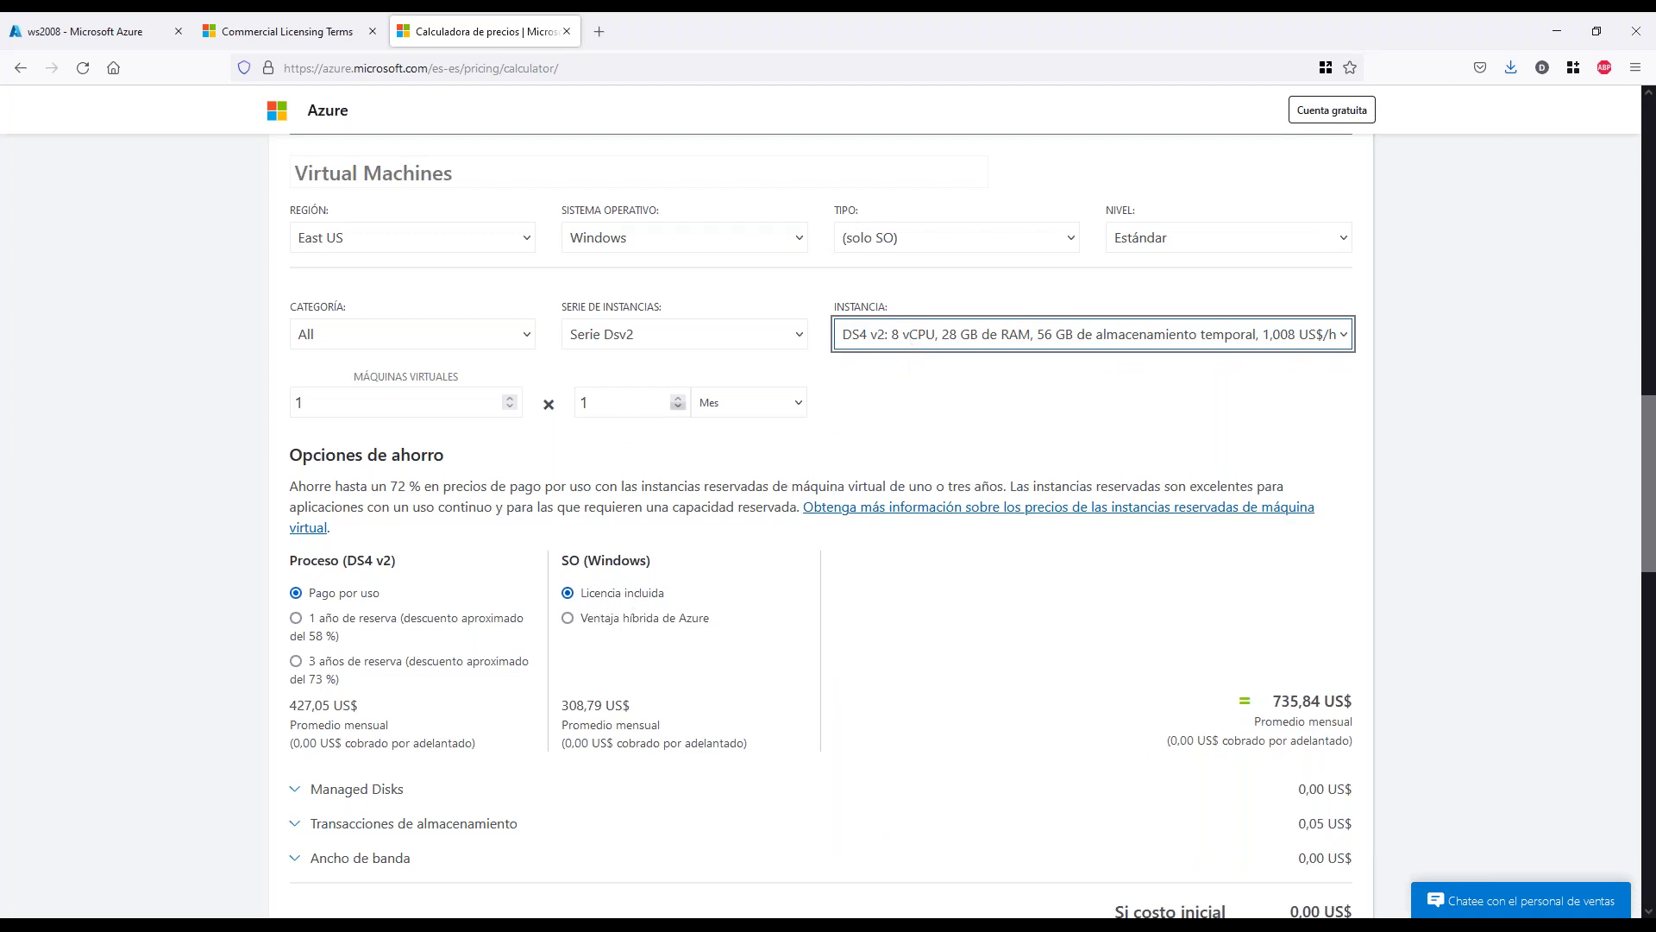
Try a 12-month usage period and the DS5 v2 instance, and return to 1 month with DS4 v2
{"action": "double_click", "coordinate": [580, 403]}
{"action": "type", "text": "12"}
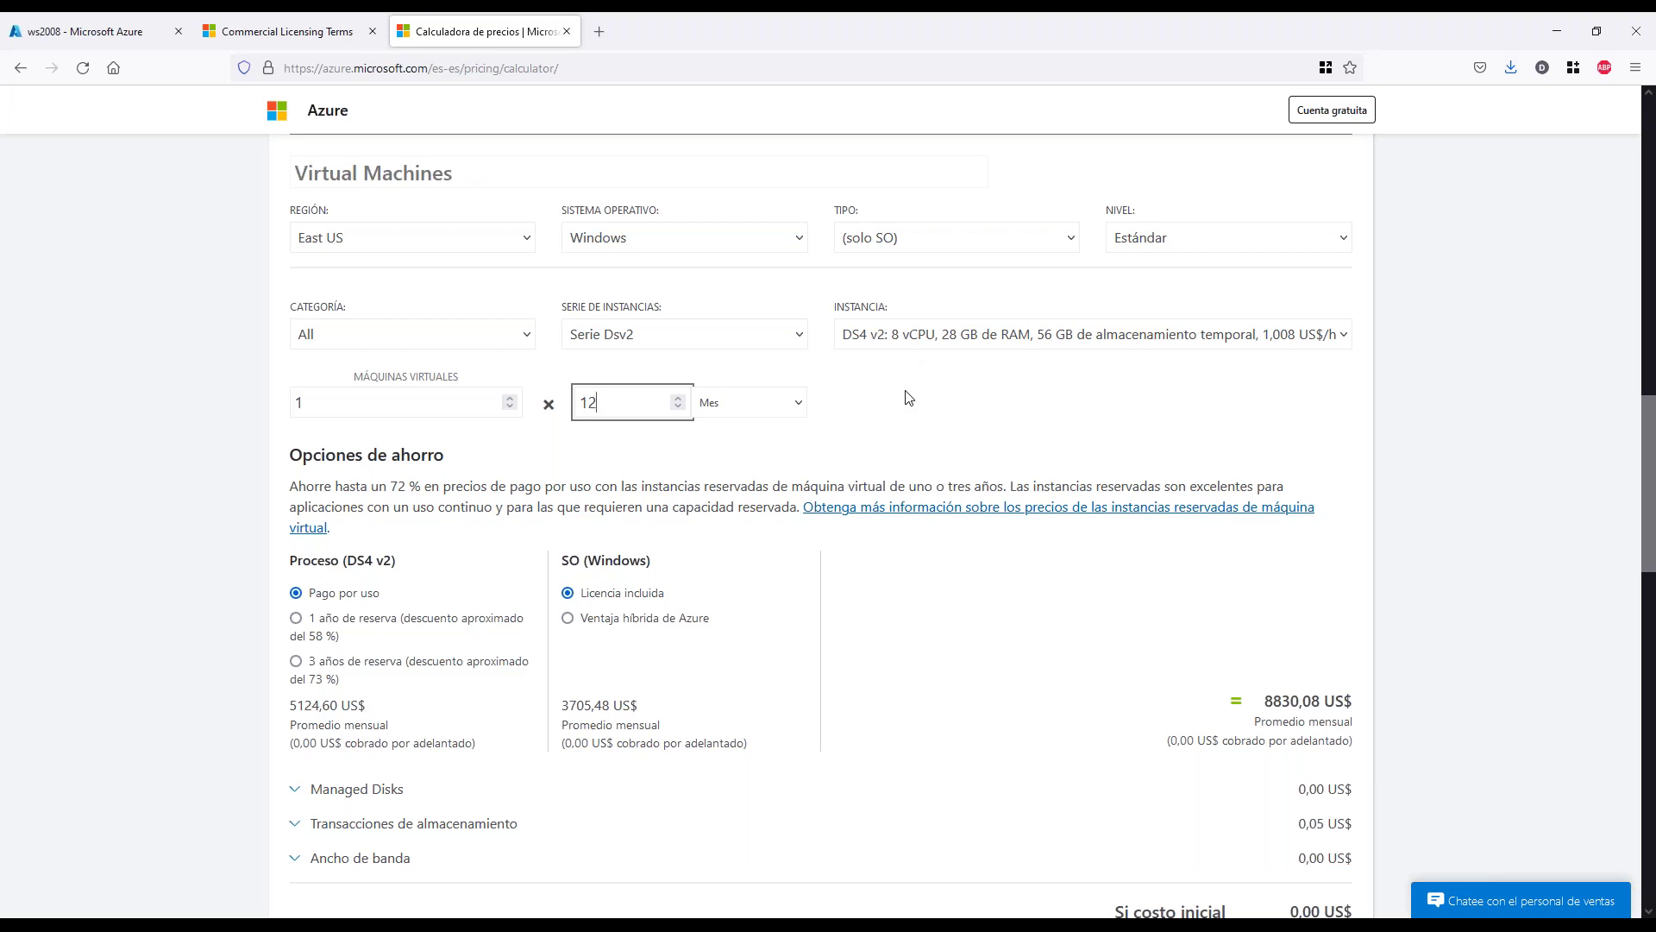
{"action": "left_click", "coordinate": [937, 340]}
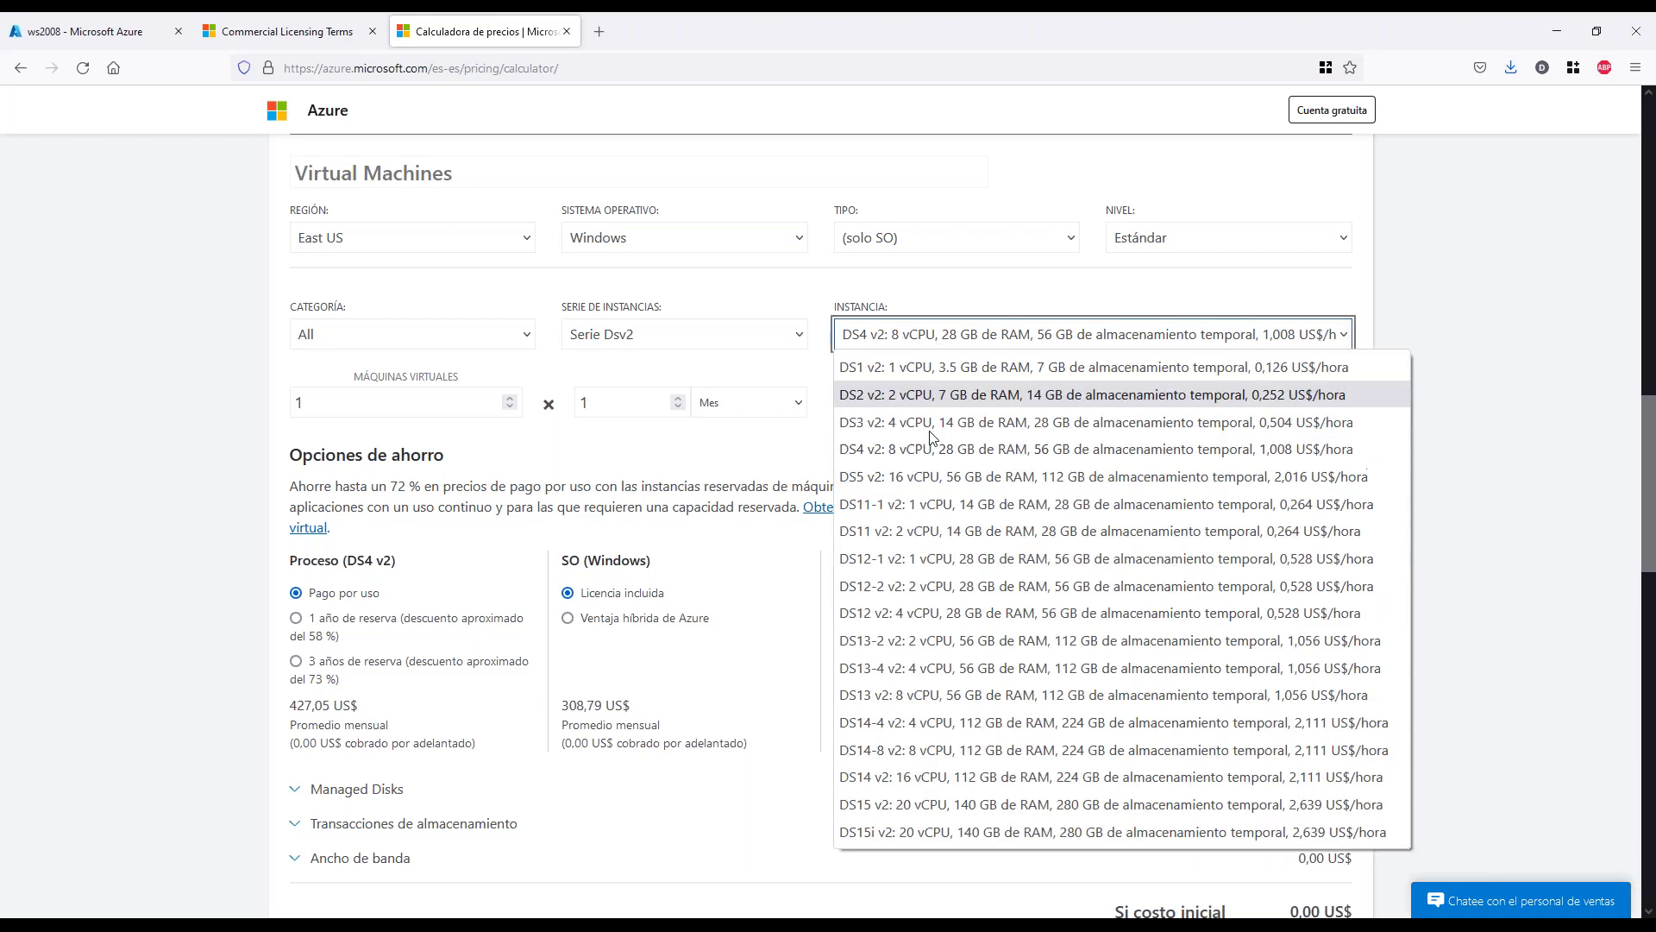
{"action": "left_click", "coordinate": [928, 478]}
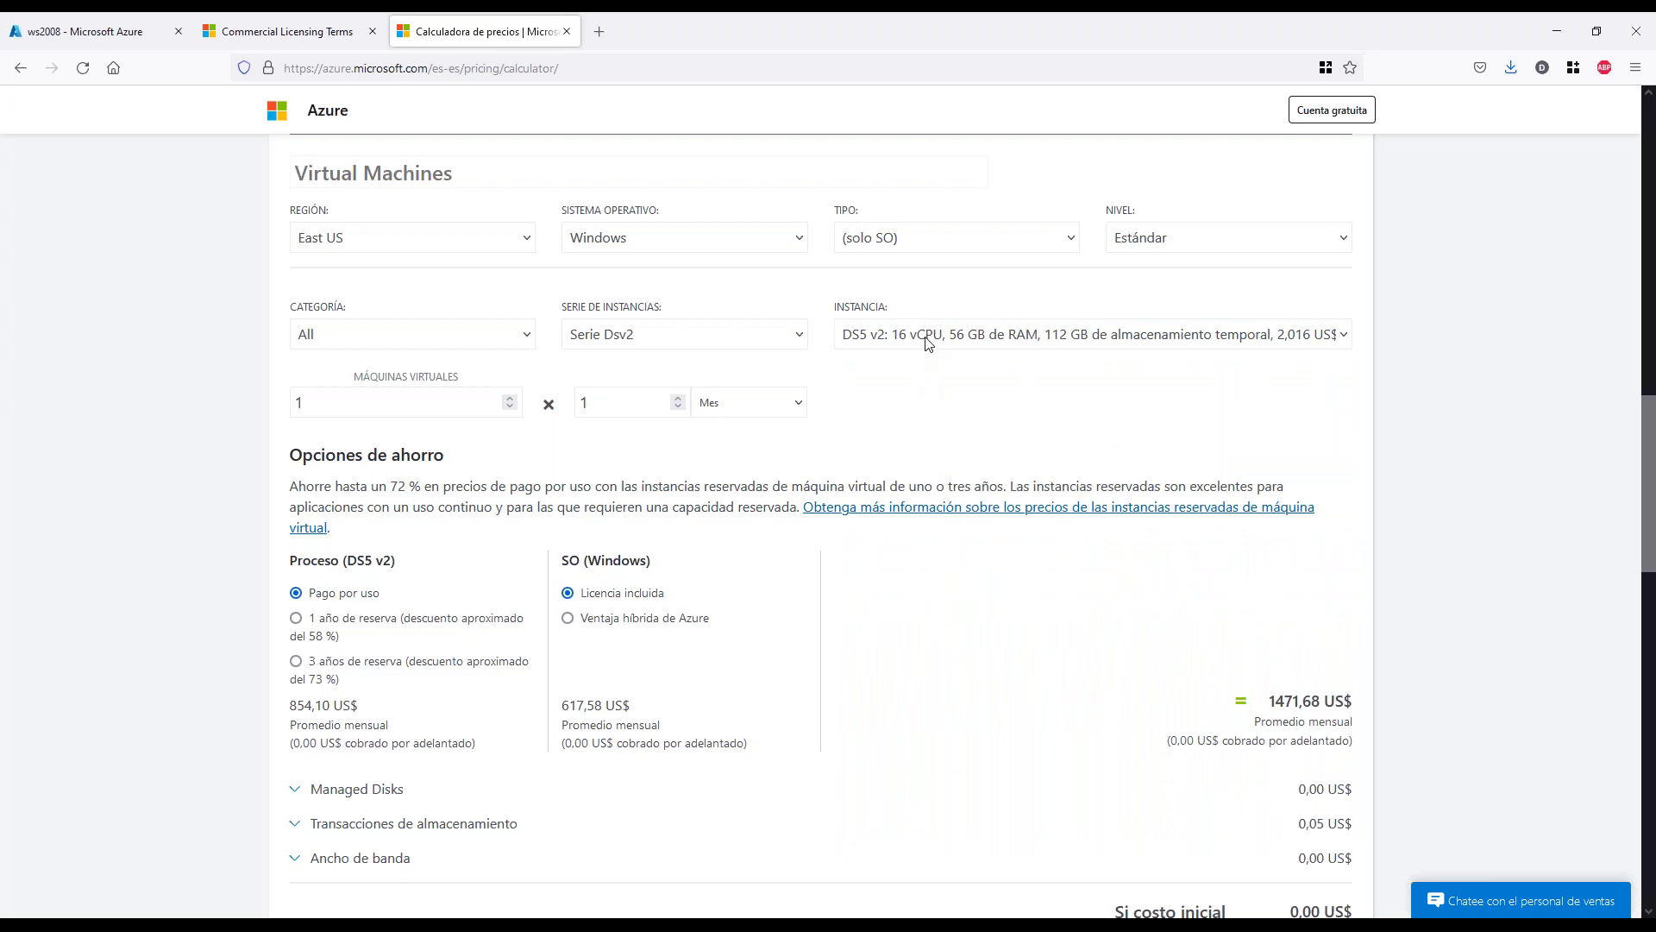
{"action": "left_click", "coordinate": [929, 345]}
{"action": "left_click", "coordinate": [928, 449]}
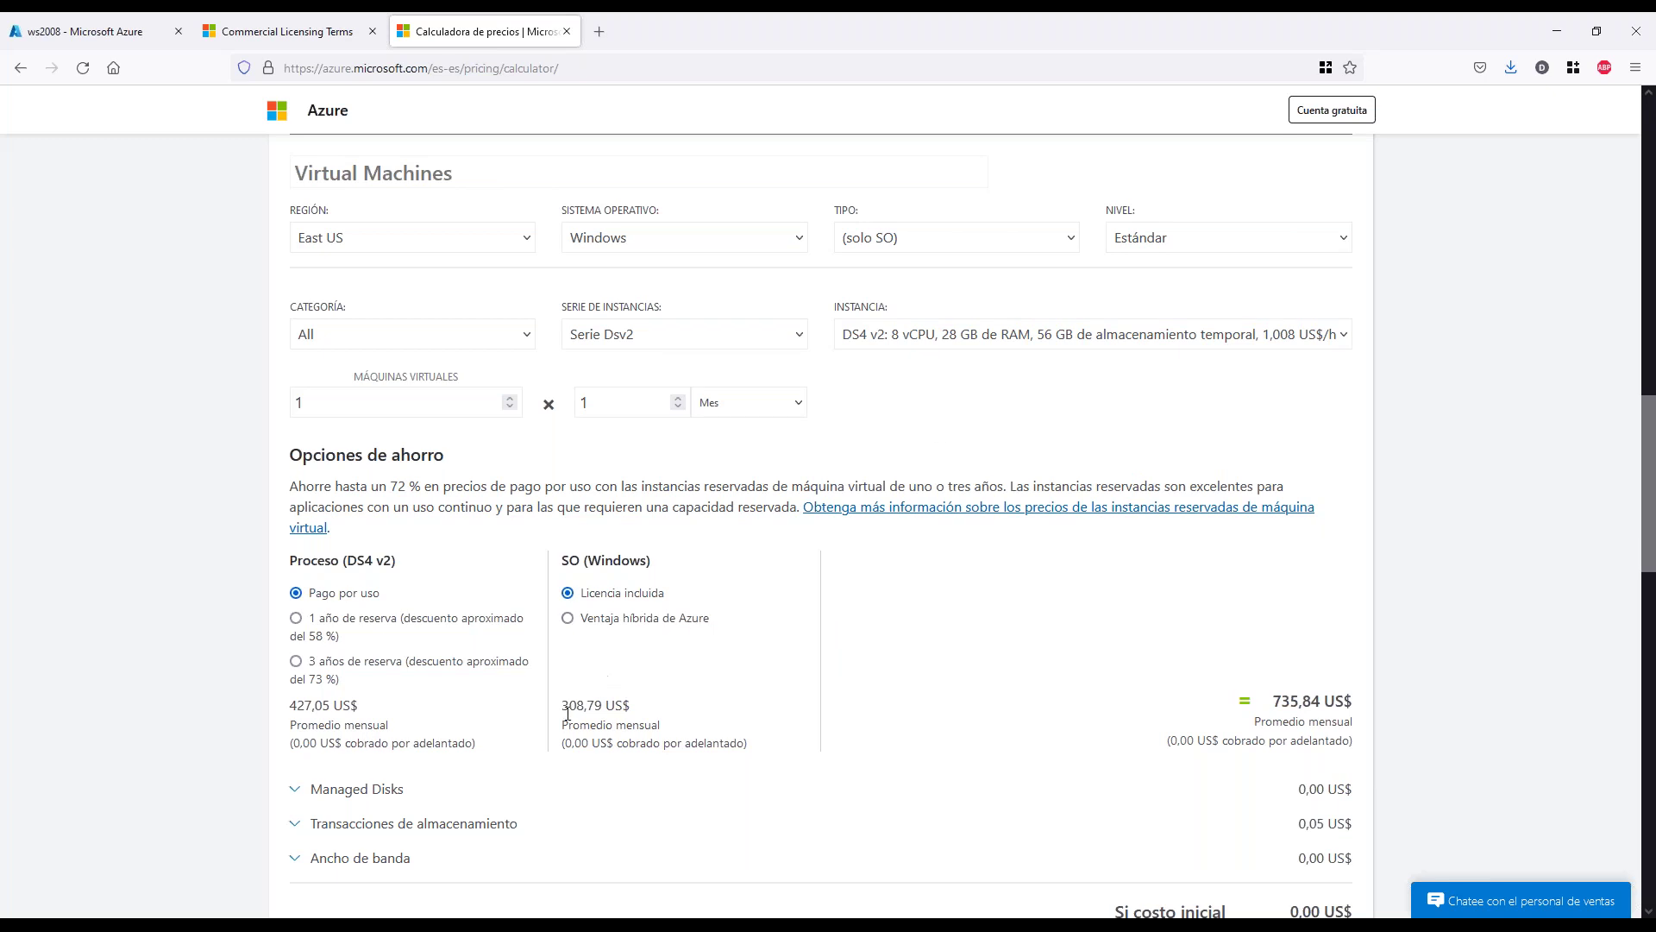
Examine the included Windows license cost and the monthly totals of the DS4 v2 estimate
{"action": "left_click_drag", "start_coordinate": [567, 714], "coordinate": [638, 713]}
{"action": "left_click", "coordinate": [932, 654]}
{"action": "scroll", "coordinate": [988, 633], "scroll_direction": "down", "scroll_amount": 2}
{"action": "scroll", "coordinate": [988, 632], "scroll_direction": "down", "scroll_amount": 2}
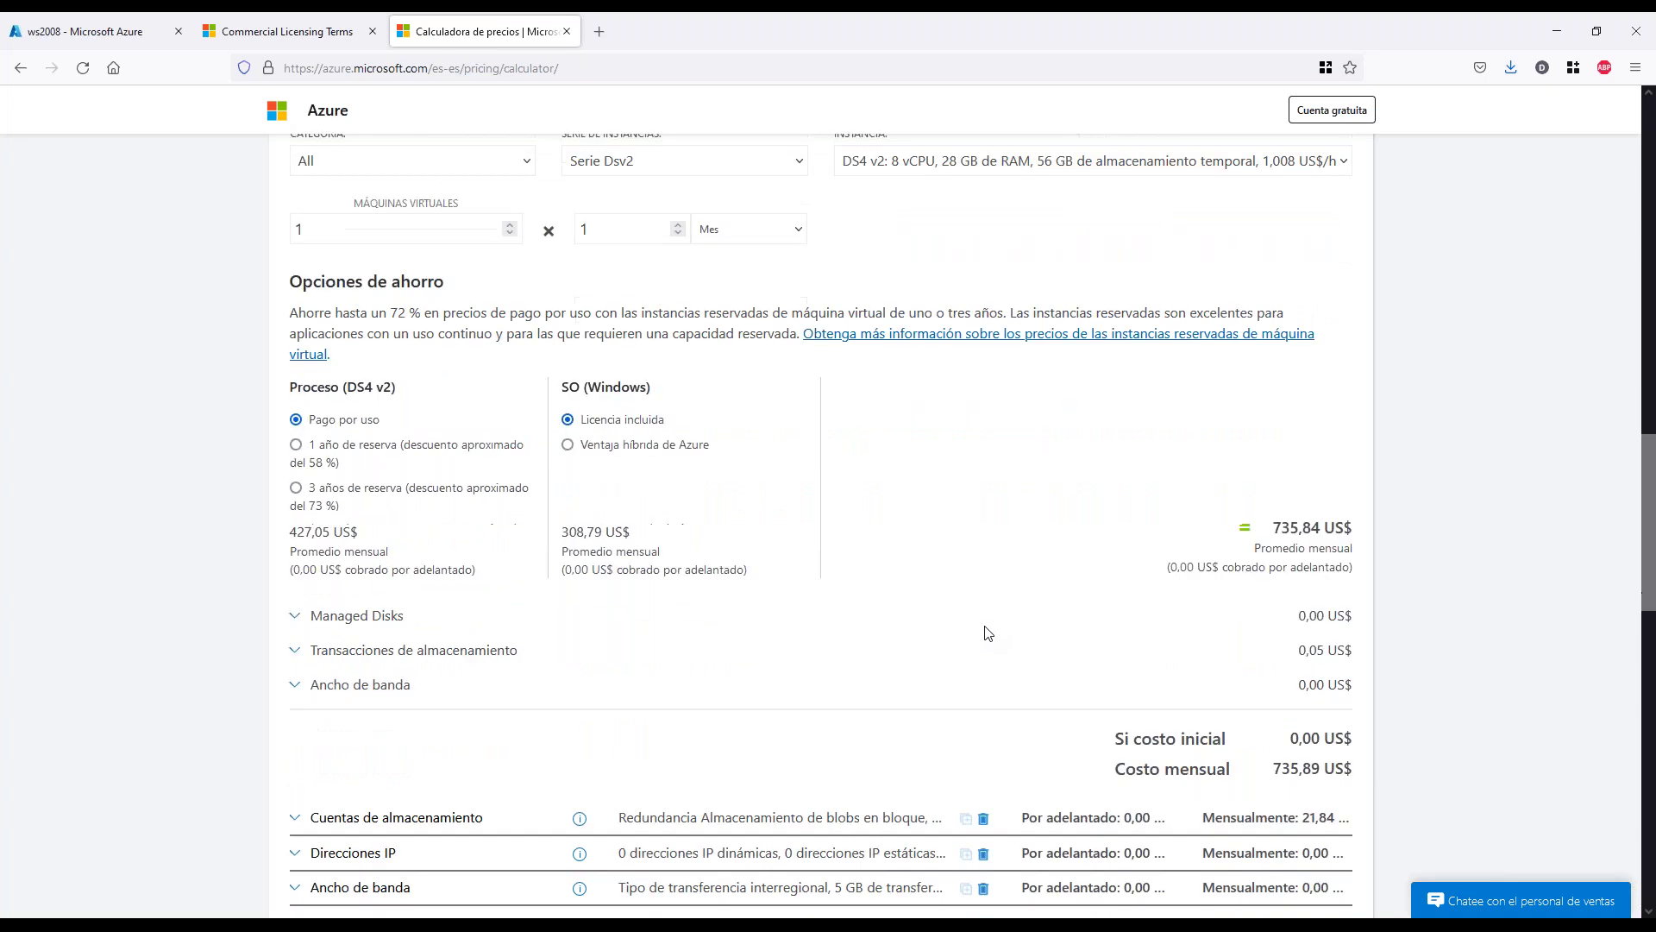
{"action": "scroll", "coordinate": [988, 633], "scroll_direction": "up", "scroll_amount": 4}
{"action": "scroll", "coordinate": [828, 517], "scroll_direction": "down", "scroll_amount": 2}
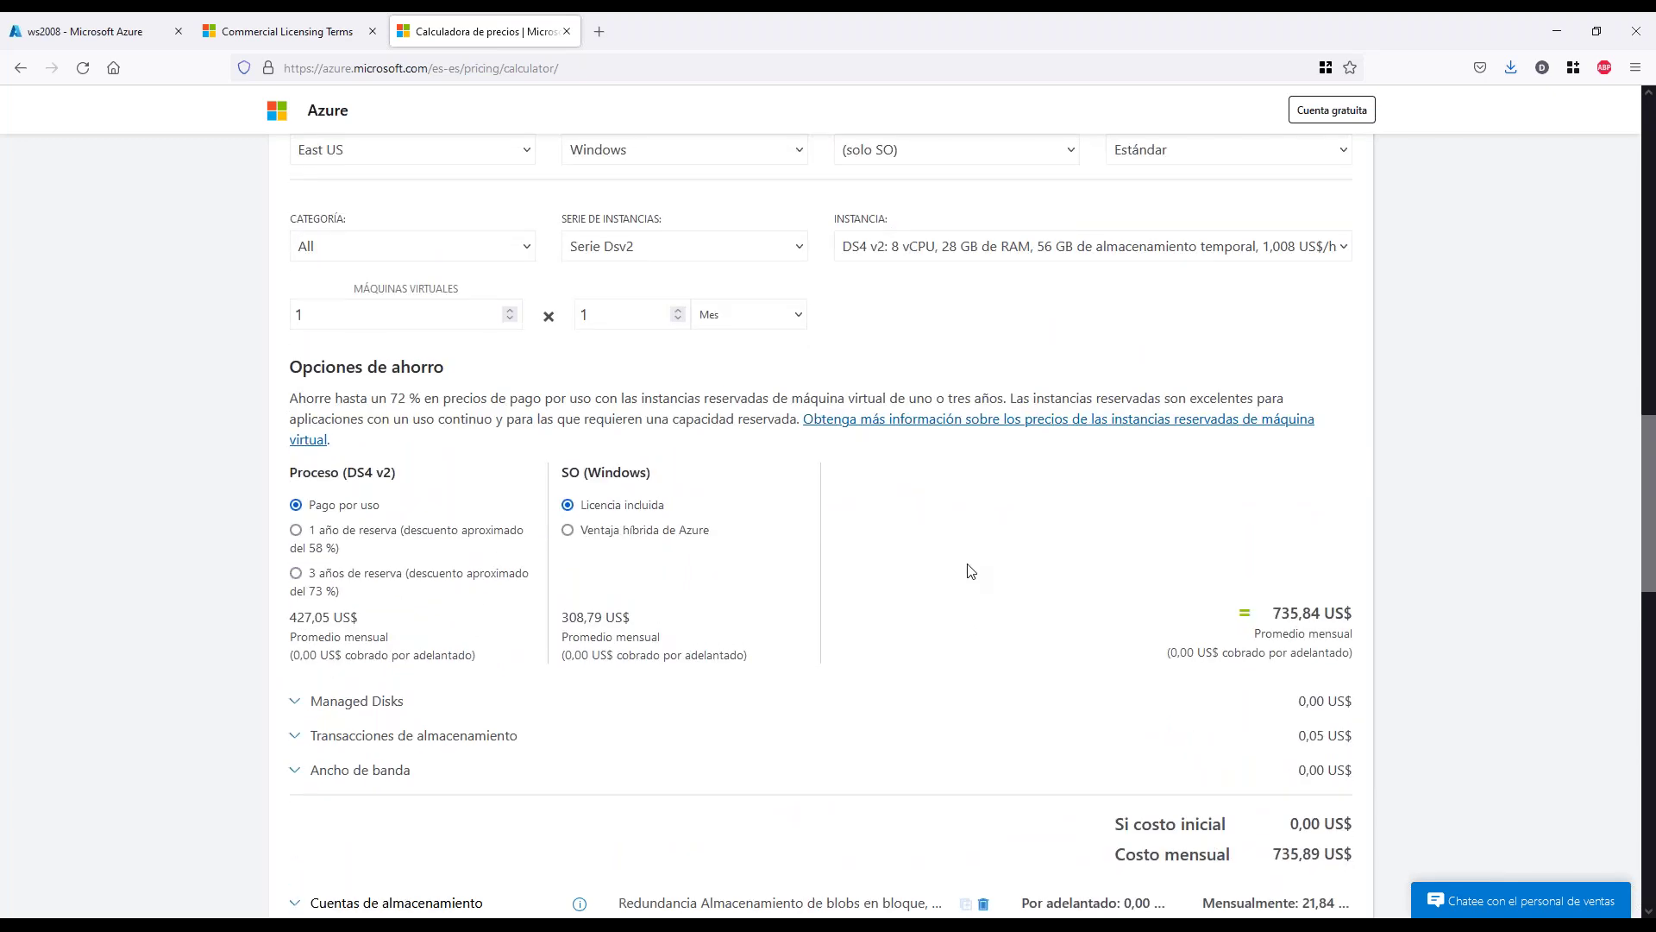
Apply a 1-year compute reservation and Ventaja híbrida de Azure for Windows, comparing it with Pago por uso before restoring the reservation
{"action": "left_click", "coordinate": [327, 533]}
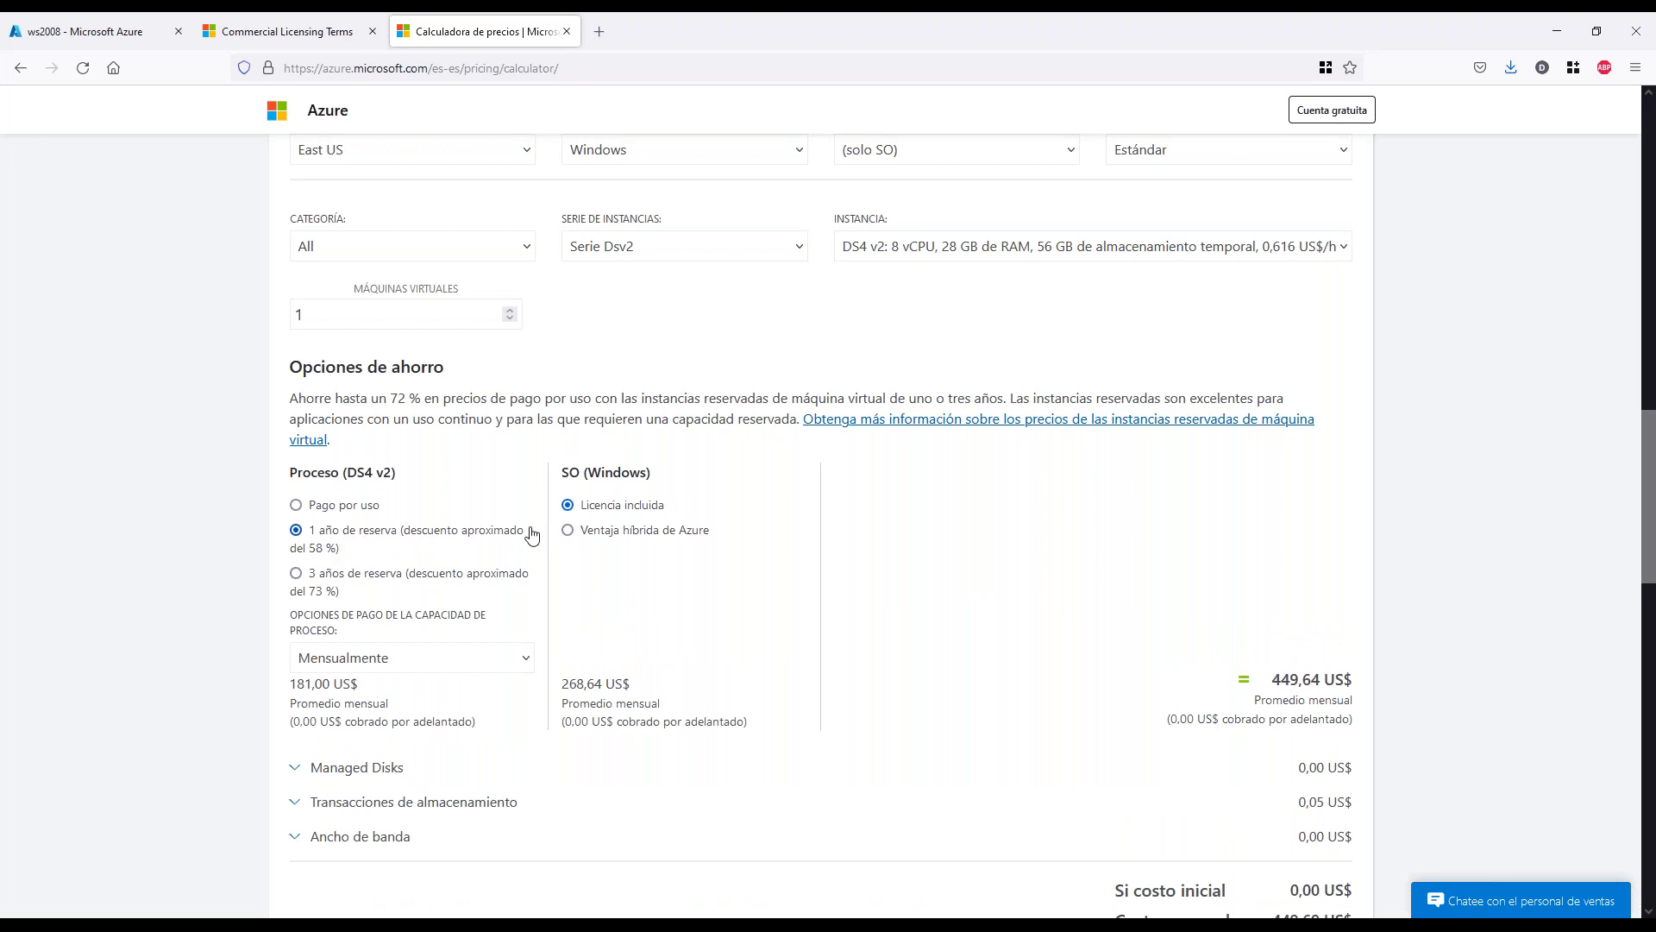
{"action": "left_click", "coordinate": [569, 531]}
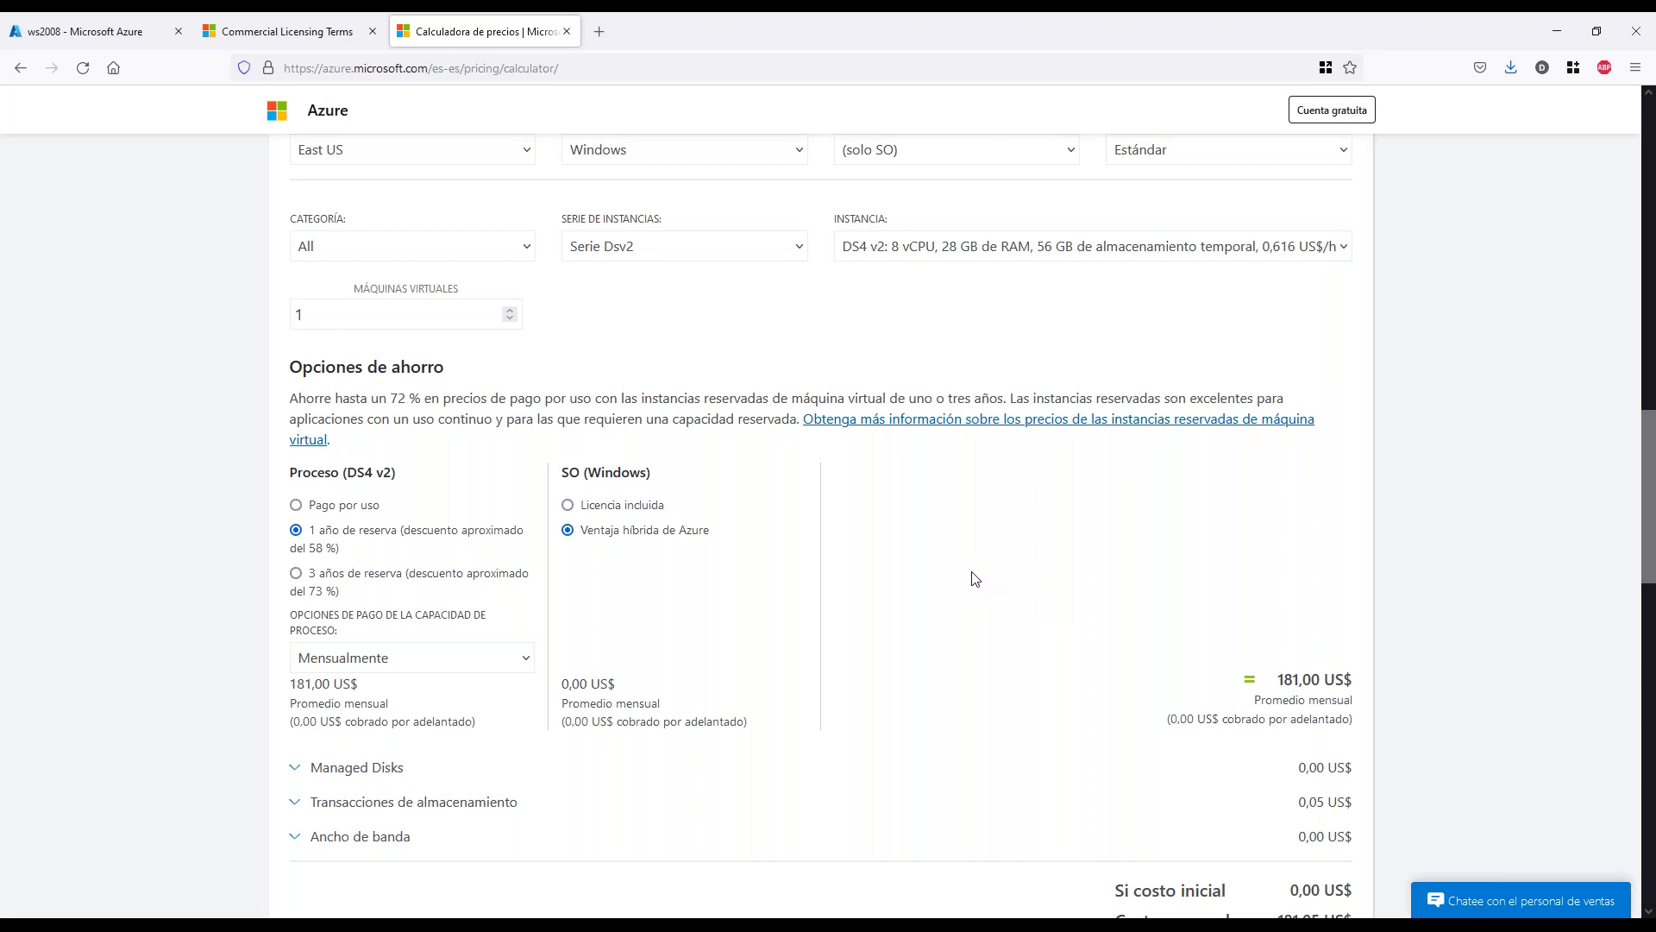
{"action": "left_click", "coordinate": [364, 512]}
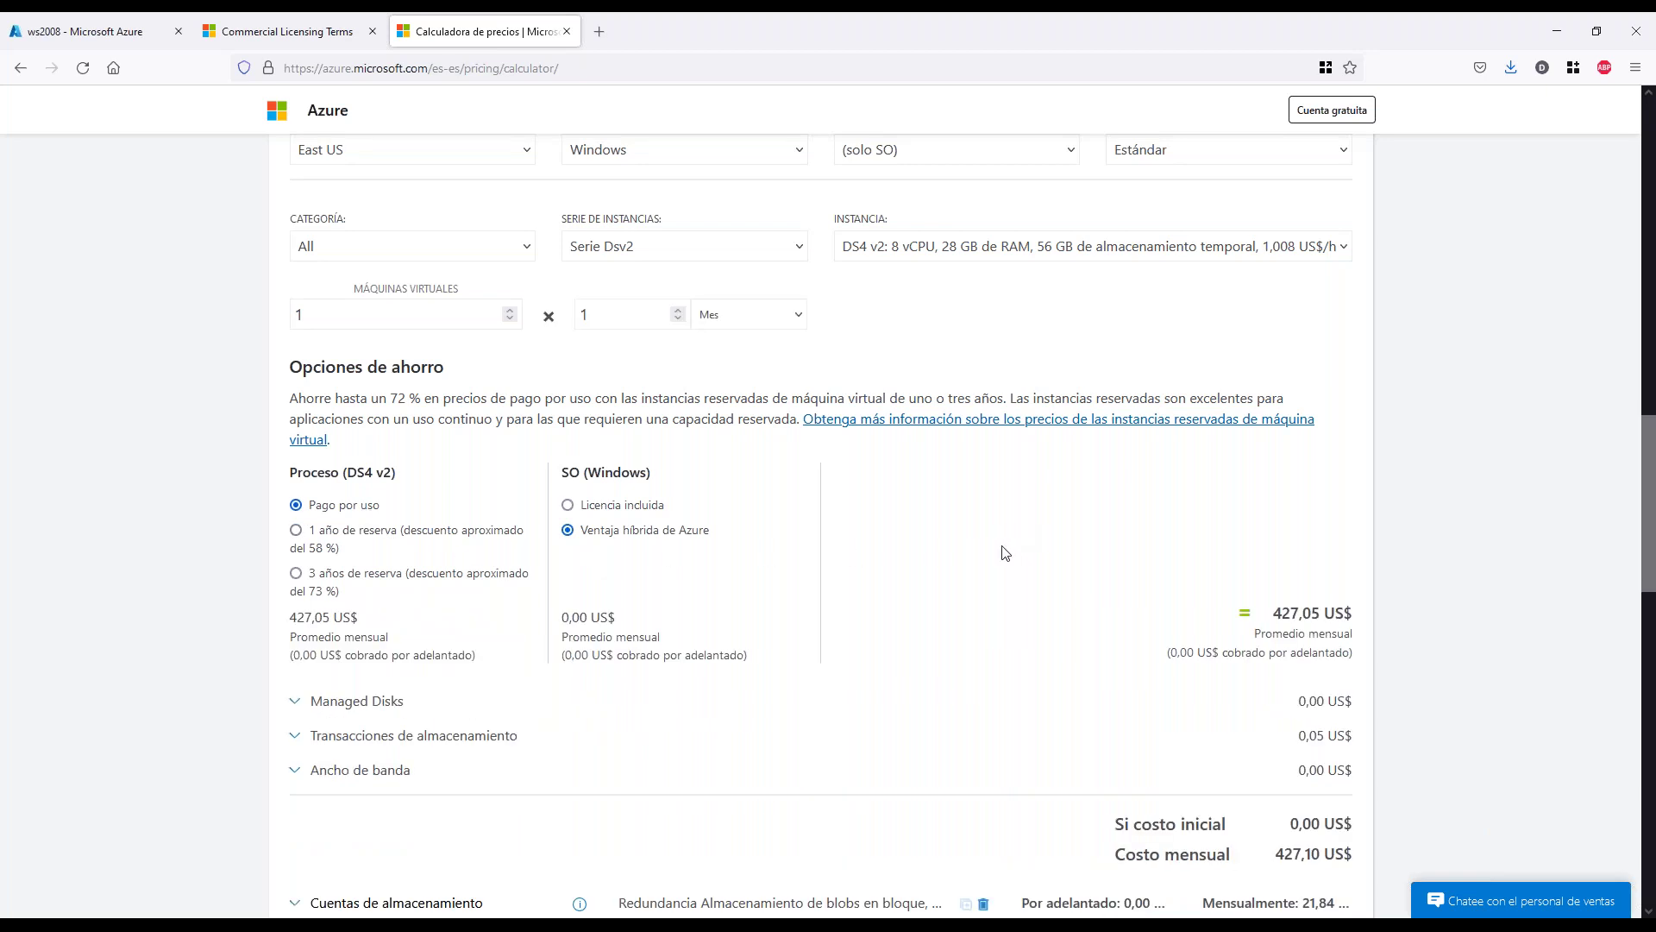
{"action": "left_click", "coordinate": [403, 542]}
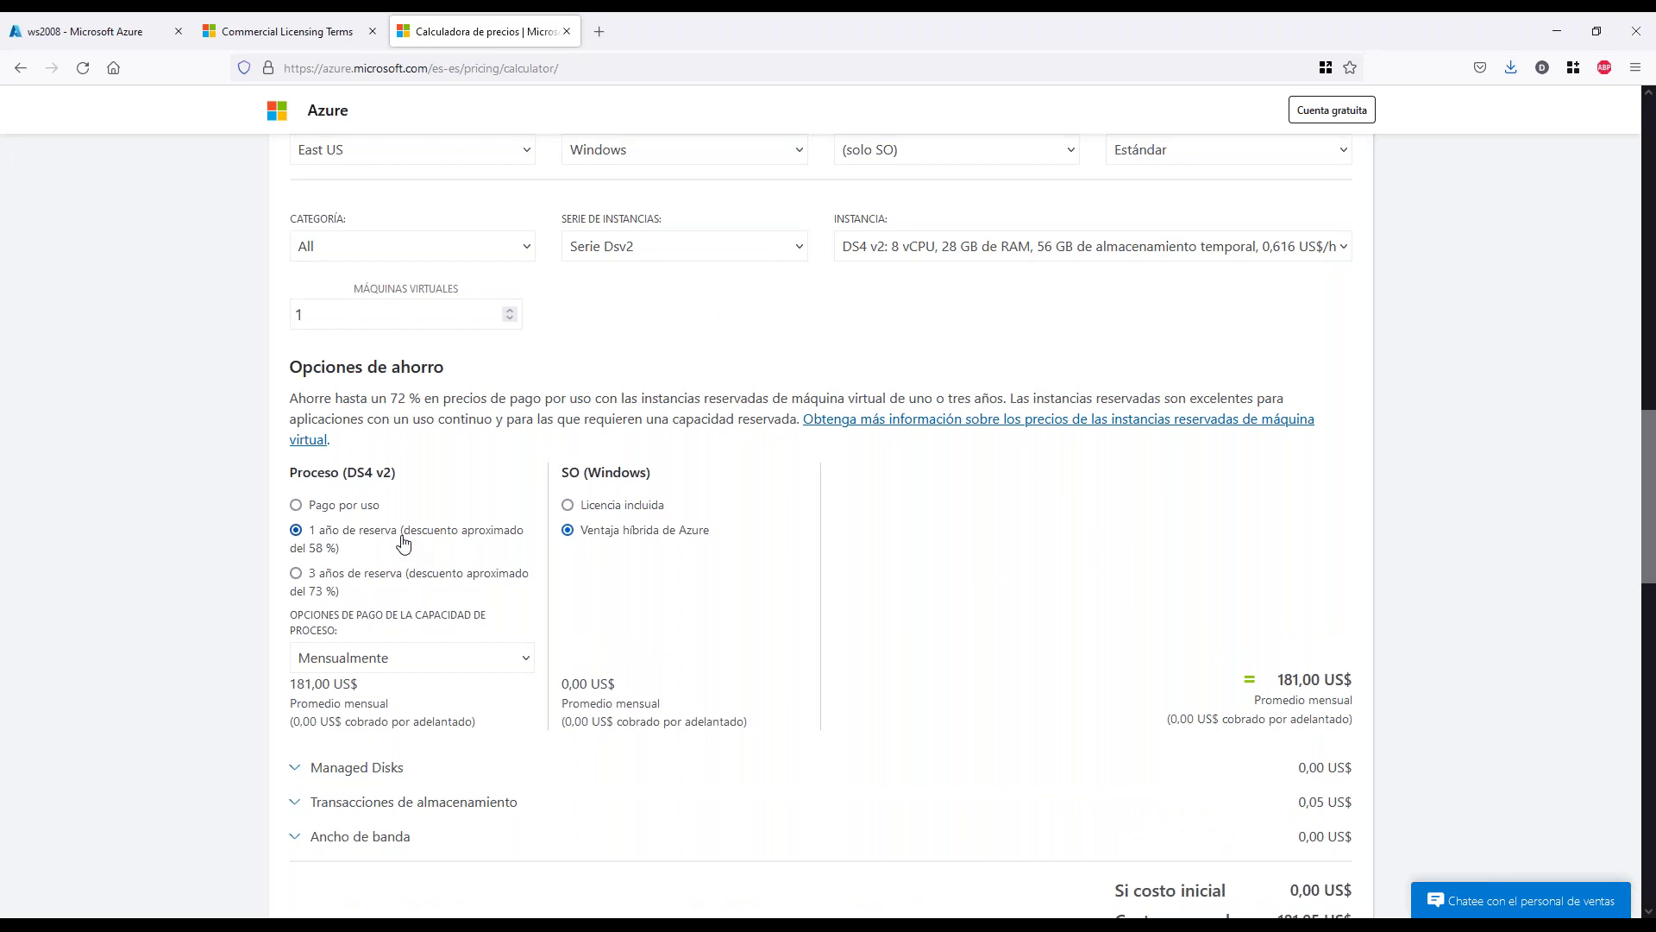
Try the Por adelantado payment option for the 1-year reservation and return it to Mensualmente
{"action": "left_click", "coordinate": [408, 659]}
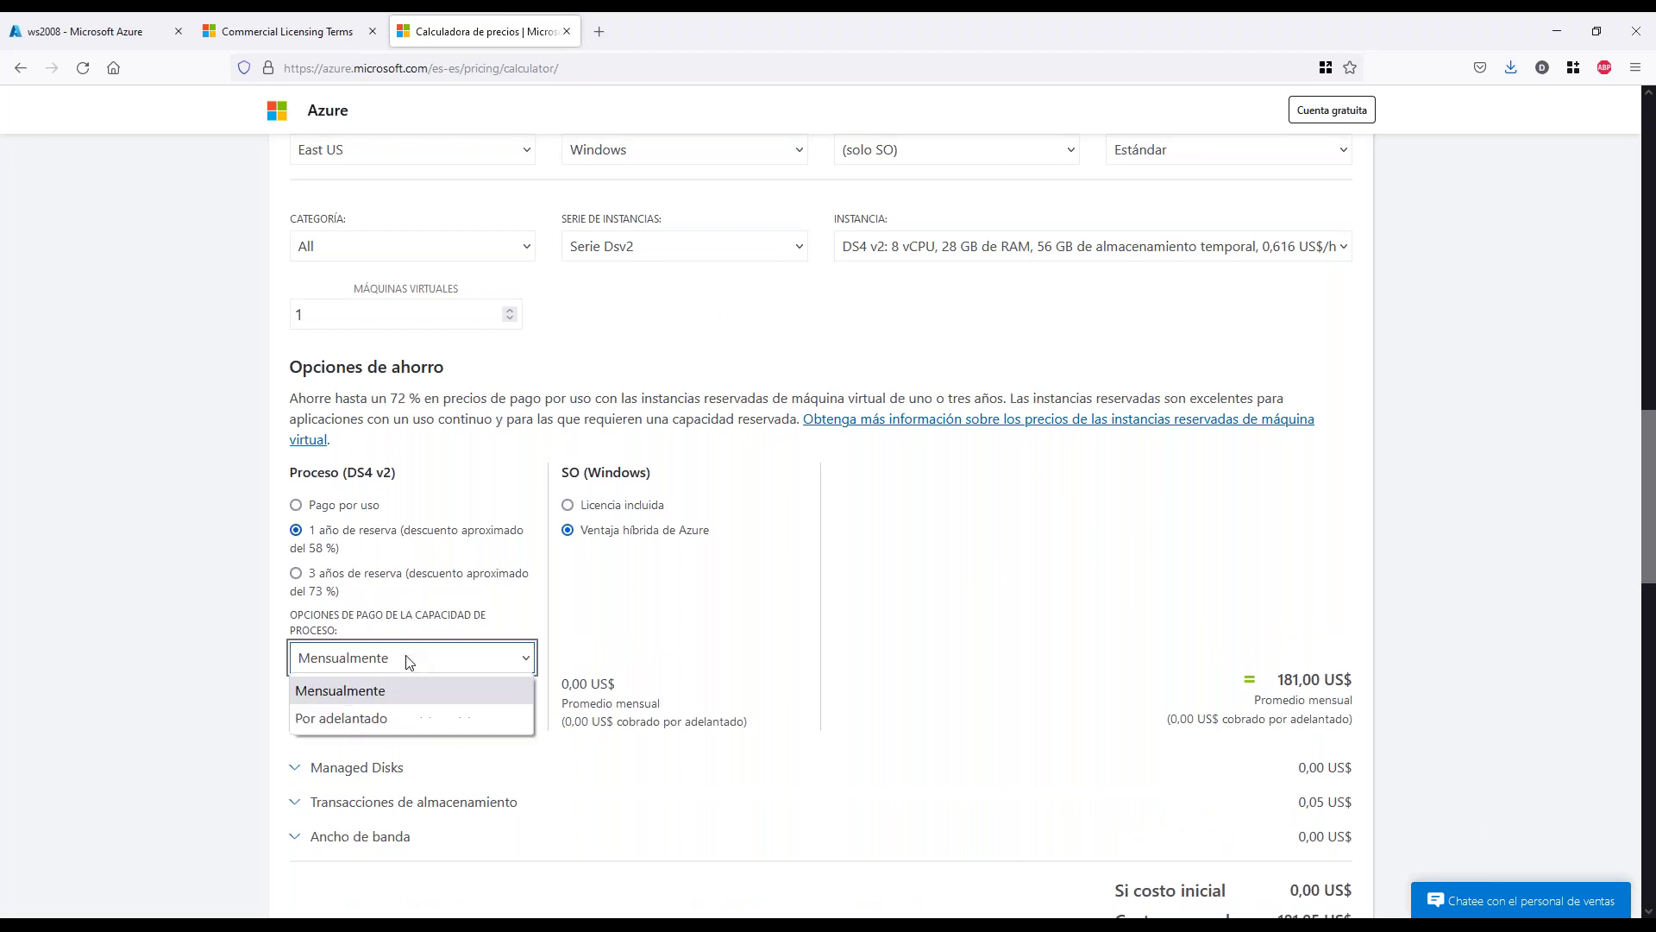
{"action": "left_click", "coordinate": [363, 726]}
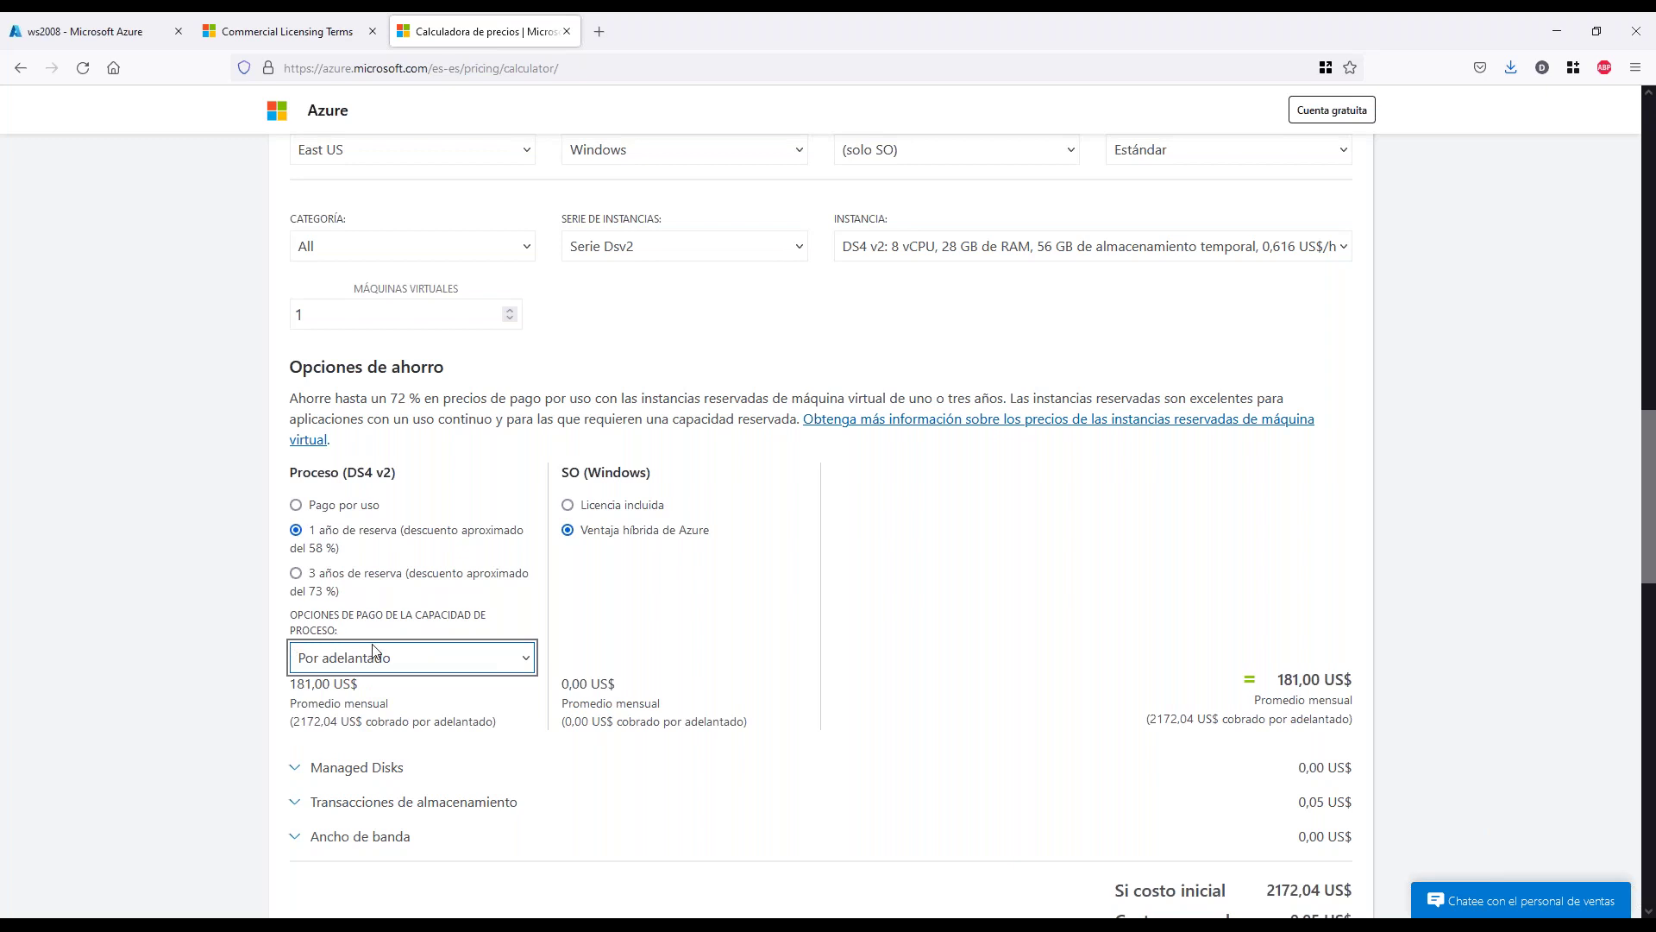
{"action": "left_click", "coordinate": [431, 659]}
{"action": "left_click", "coordinate": [428, 687]}
{"action": "left_click", "coordinate": [950, 574]}
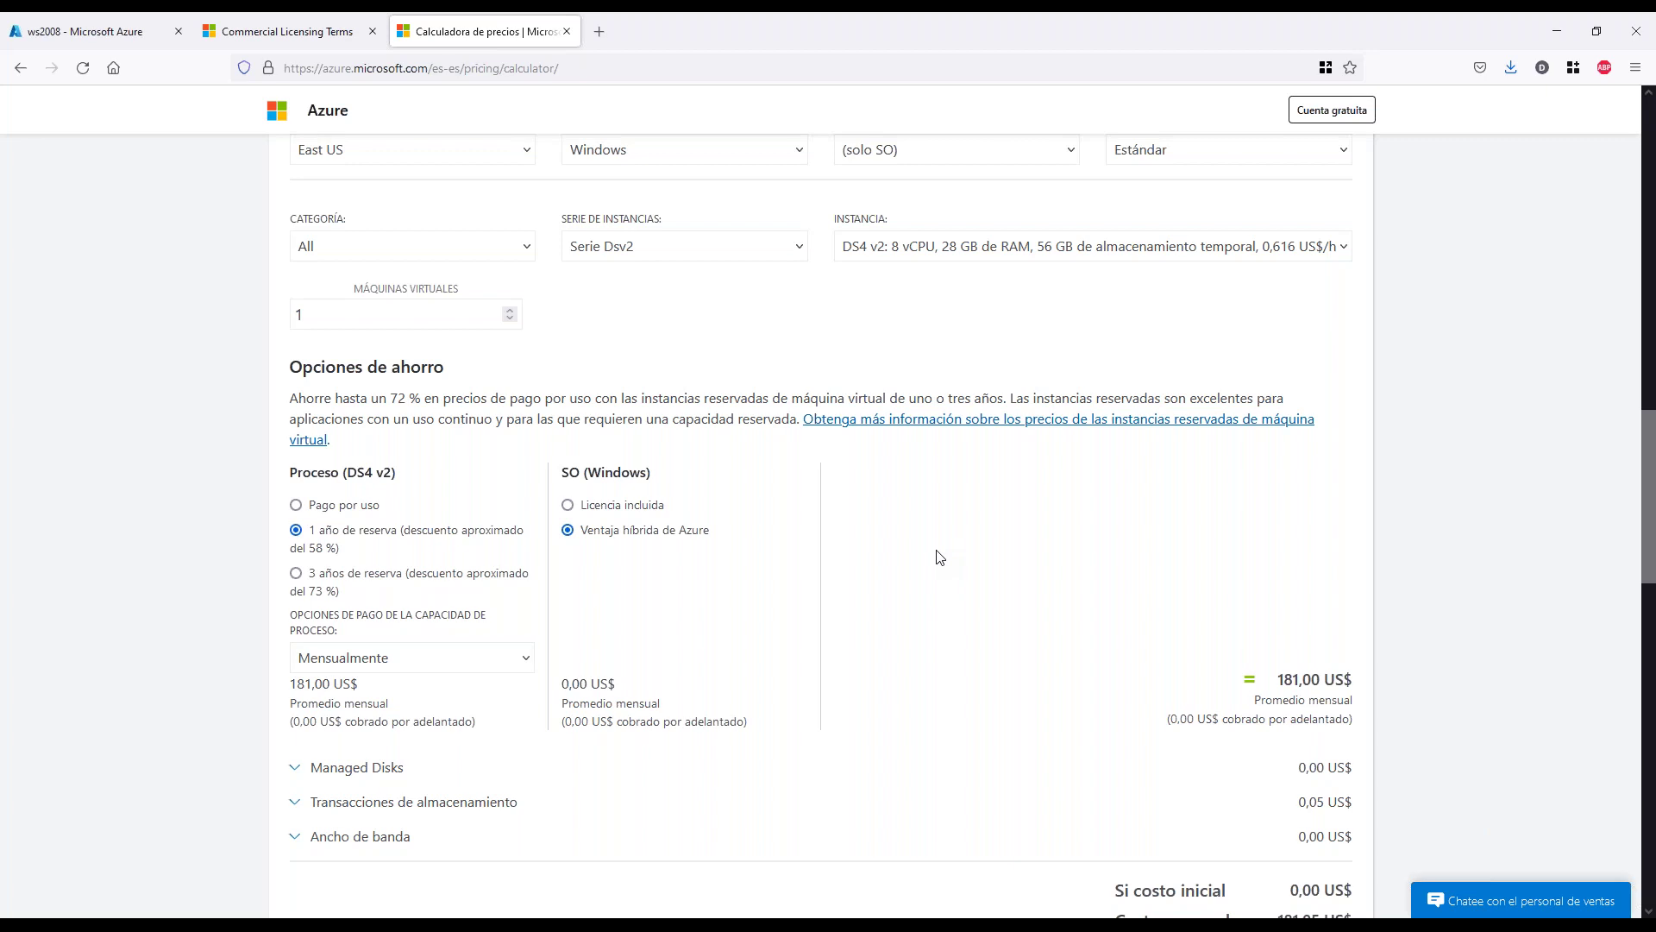
In the Azure portal, open ws2008's configuration, switch its existing Windows Server license to No and back to Yes, and confirm license eligibility
{"action": "left_click", "coordinate": [86, 31]}
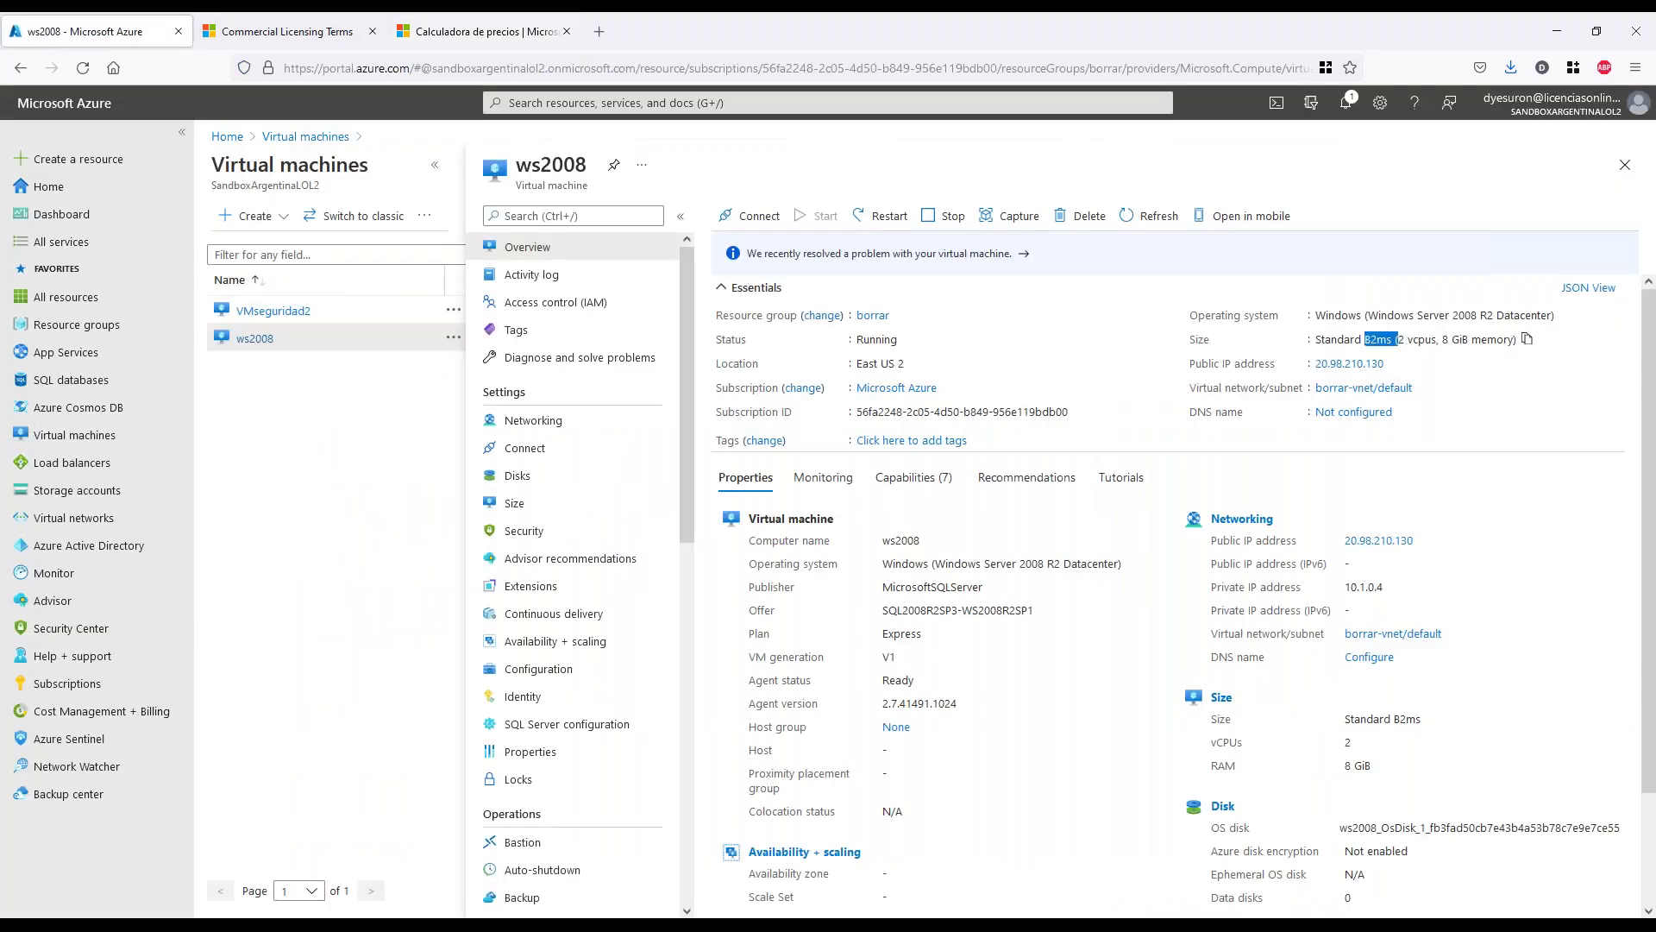
{"action": "left_click", "coordinate": [540, 673]}
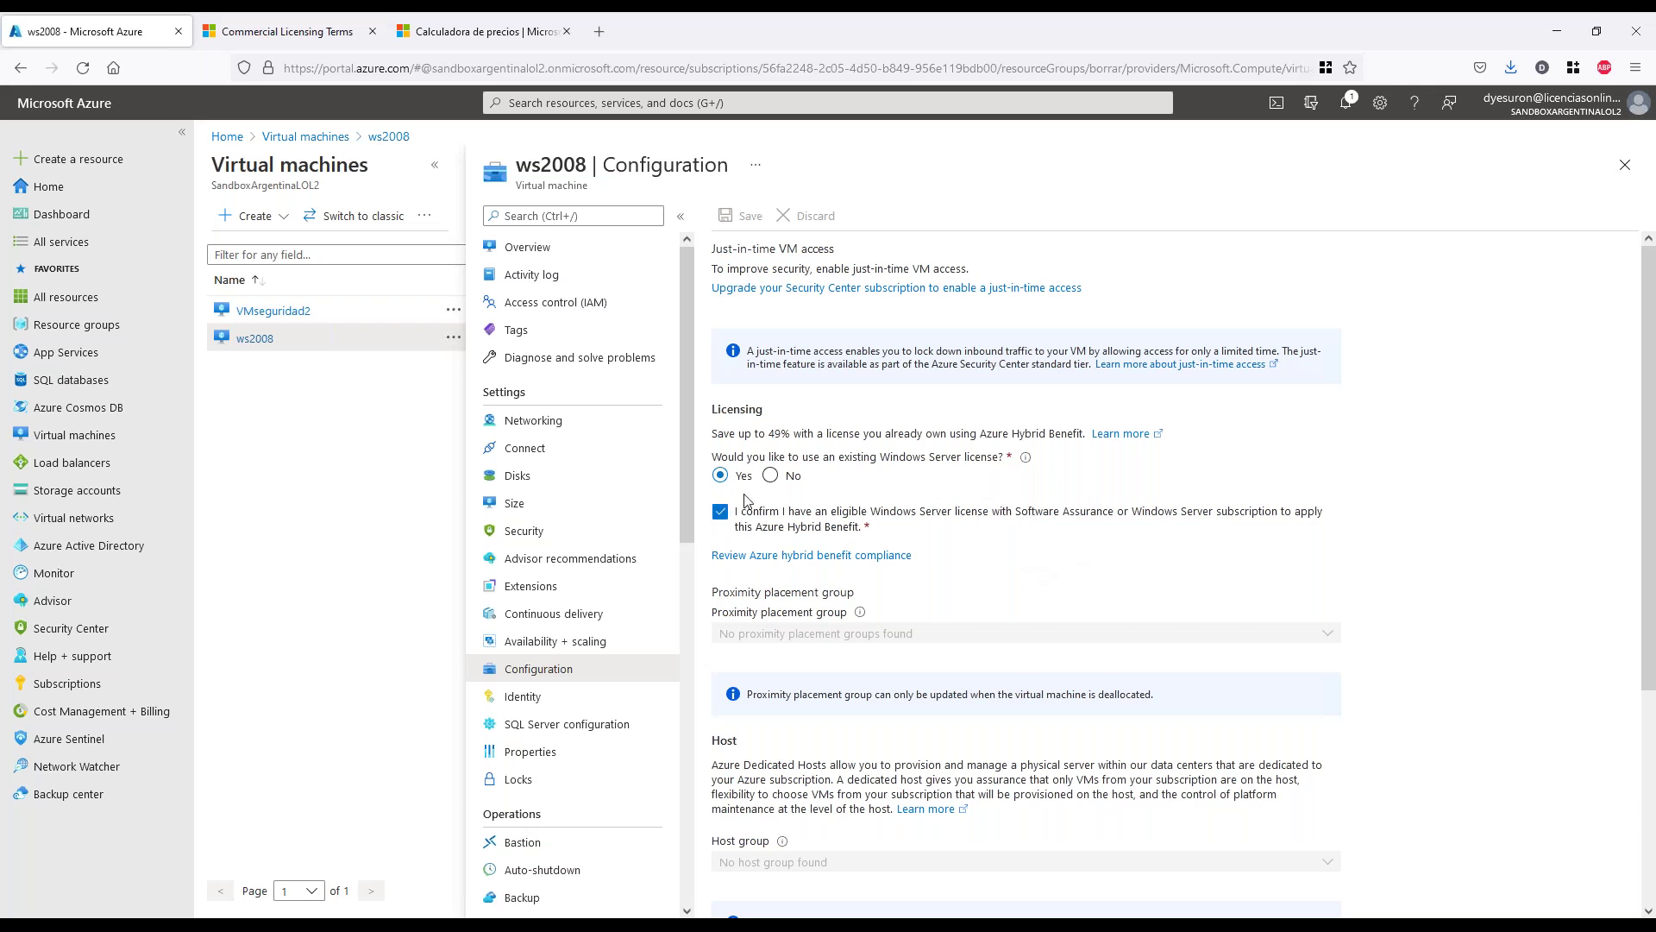
{"action": "left_click", "coordinate": [770, 476]}
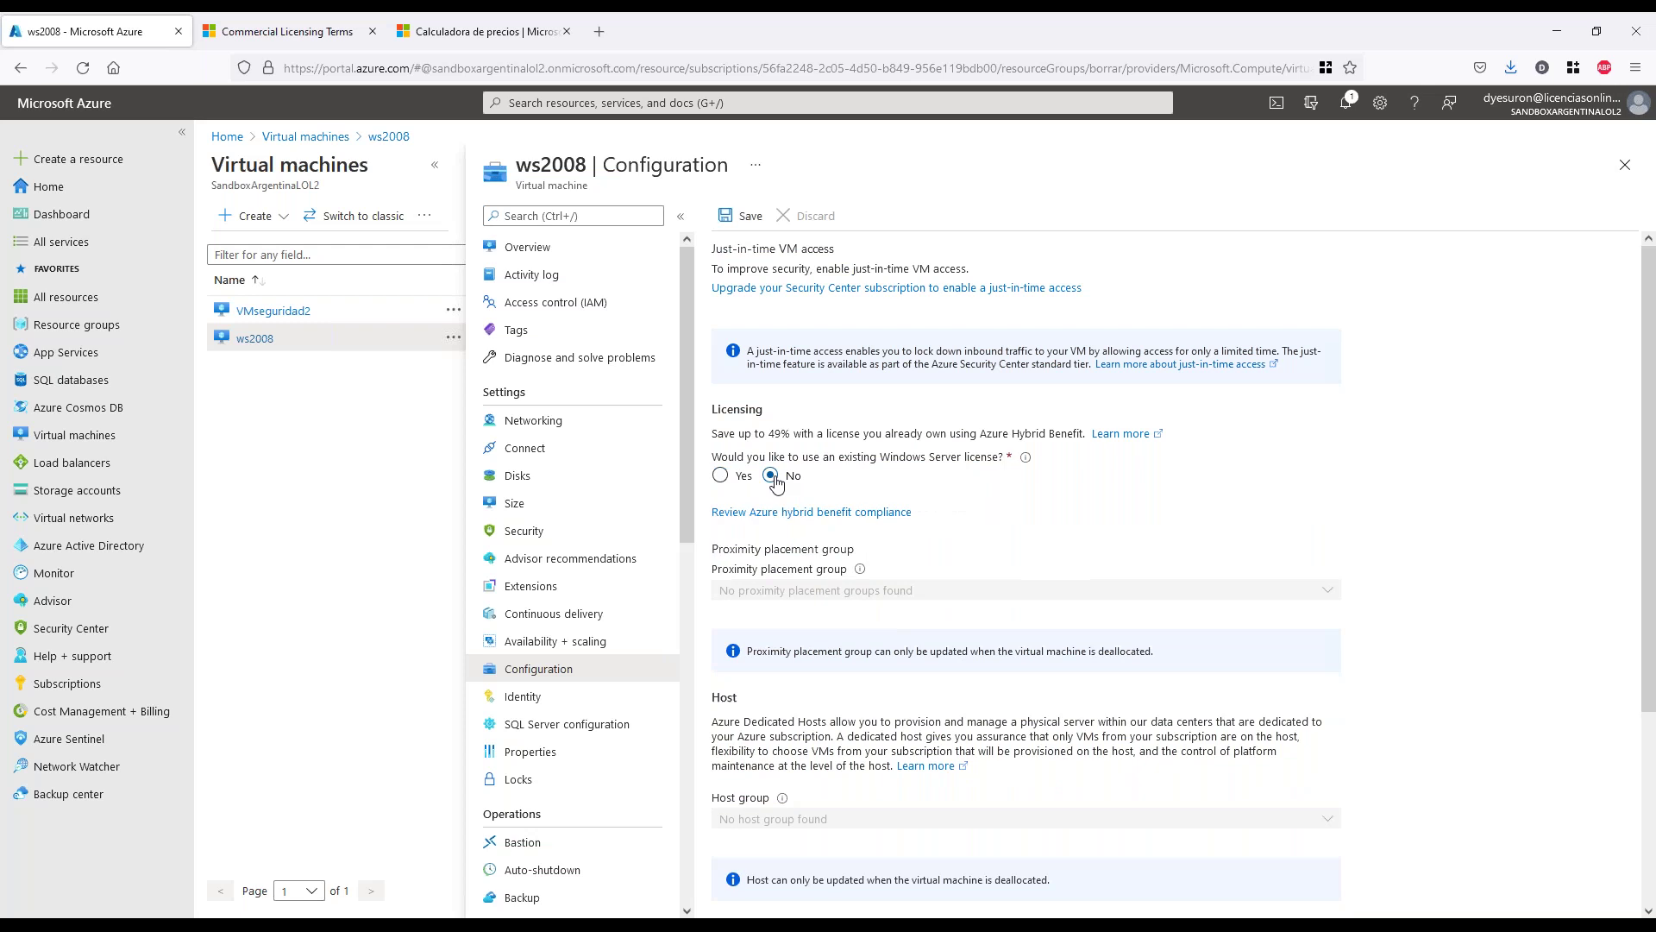
{"action": "left_click", "coordinate": [720, 475]}
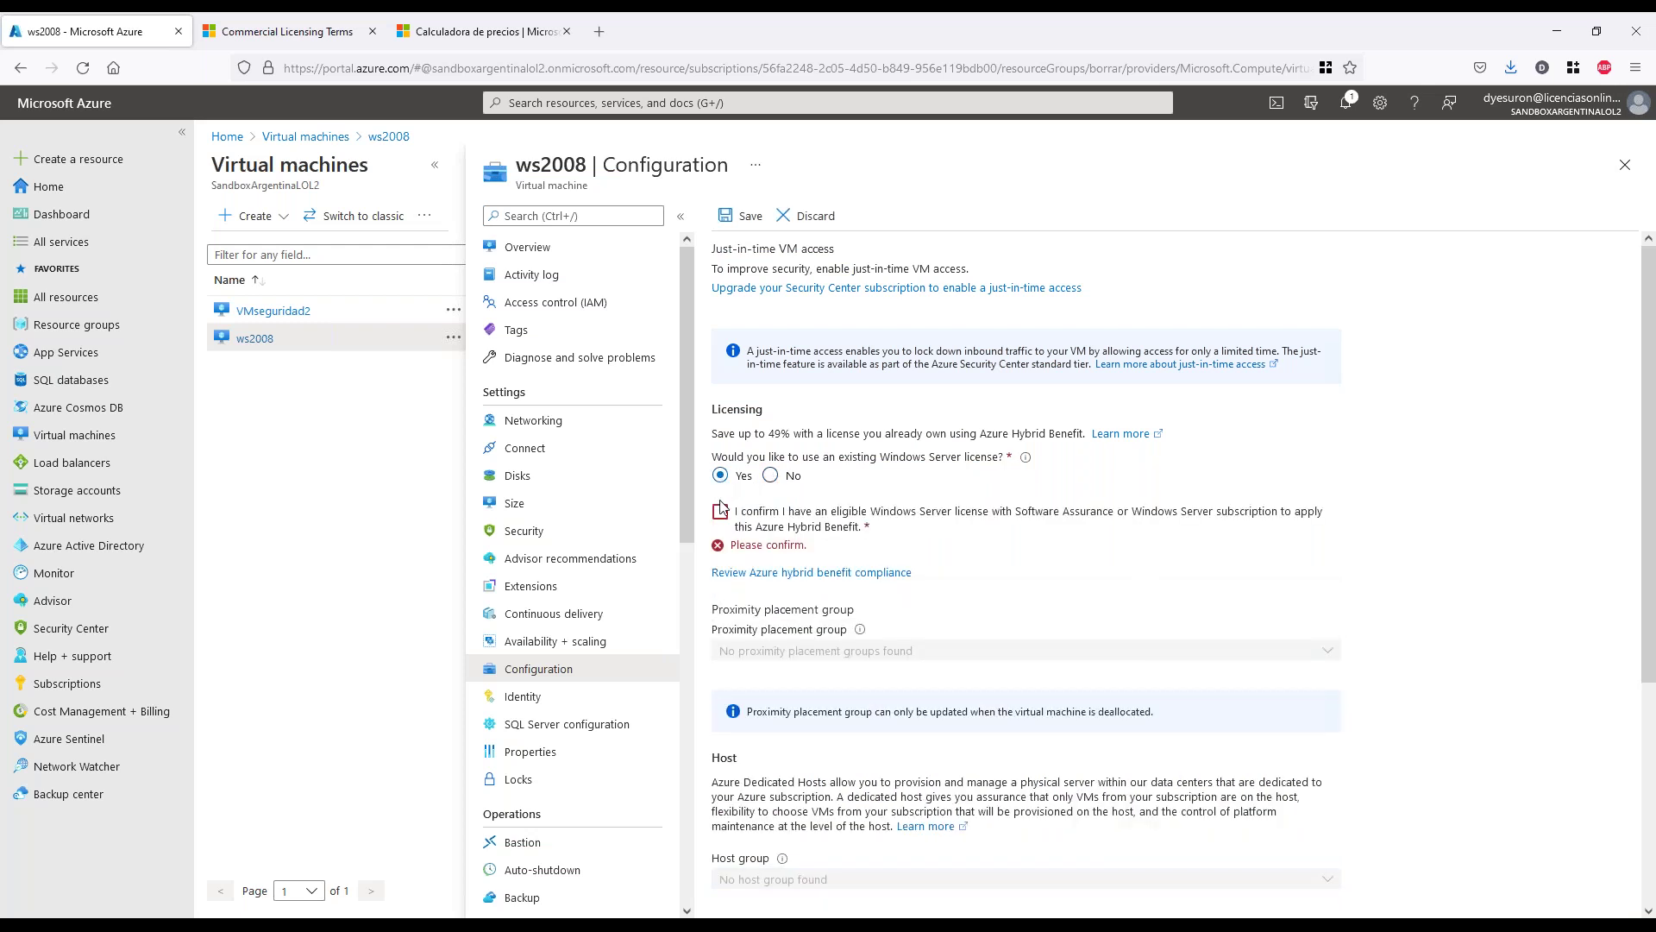
{"action": "left_click", "coordinate": [806, 516]}
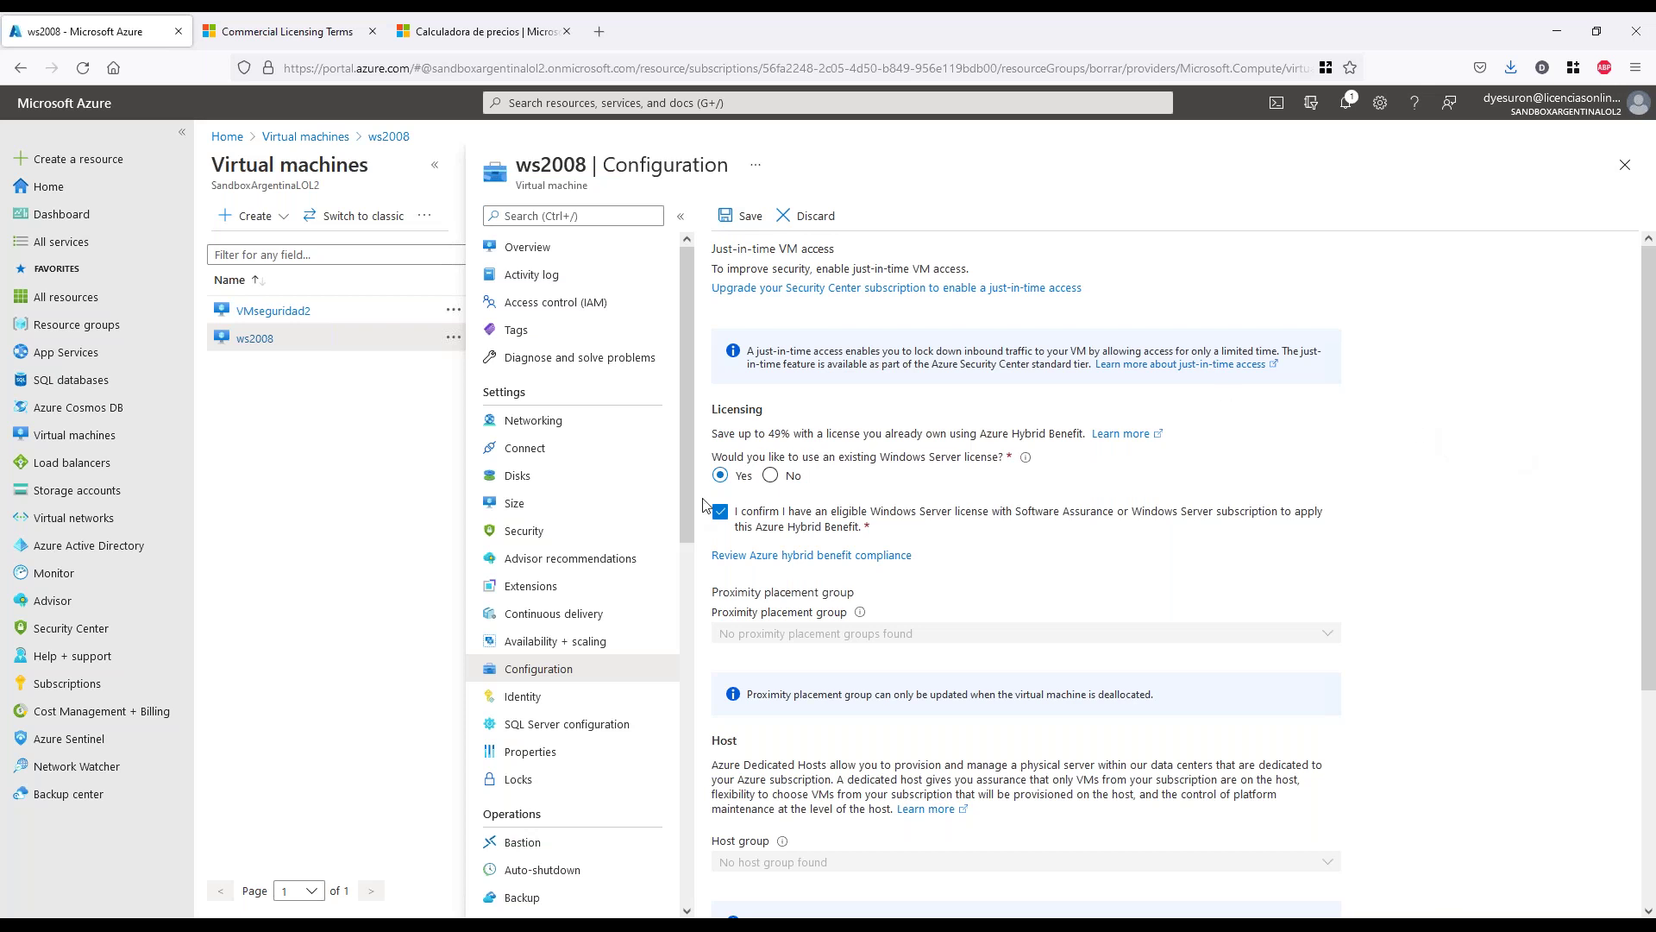
Set the existing Windows Server license option to No and close ws2008's configuration, discarding the unsaved changes
{"action": "left_click", "coordinate": [770, 477]}
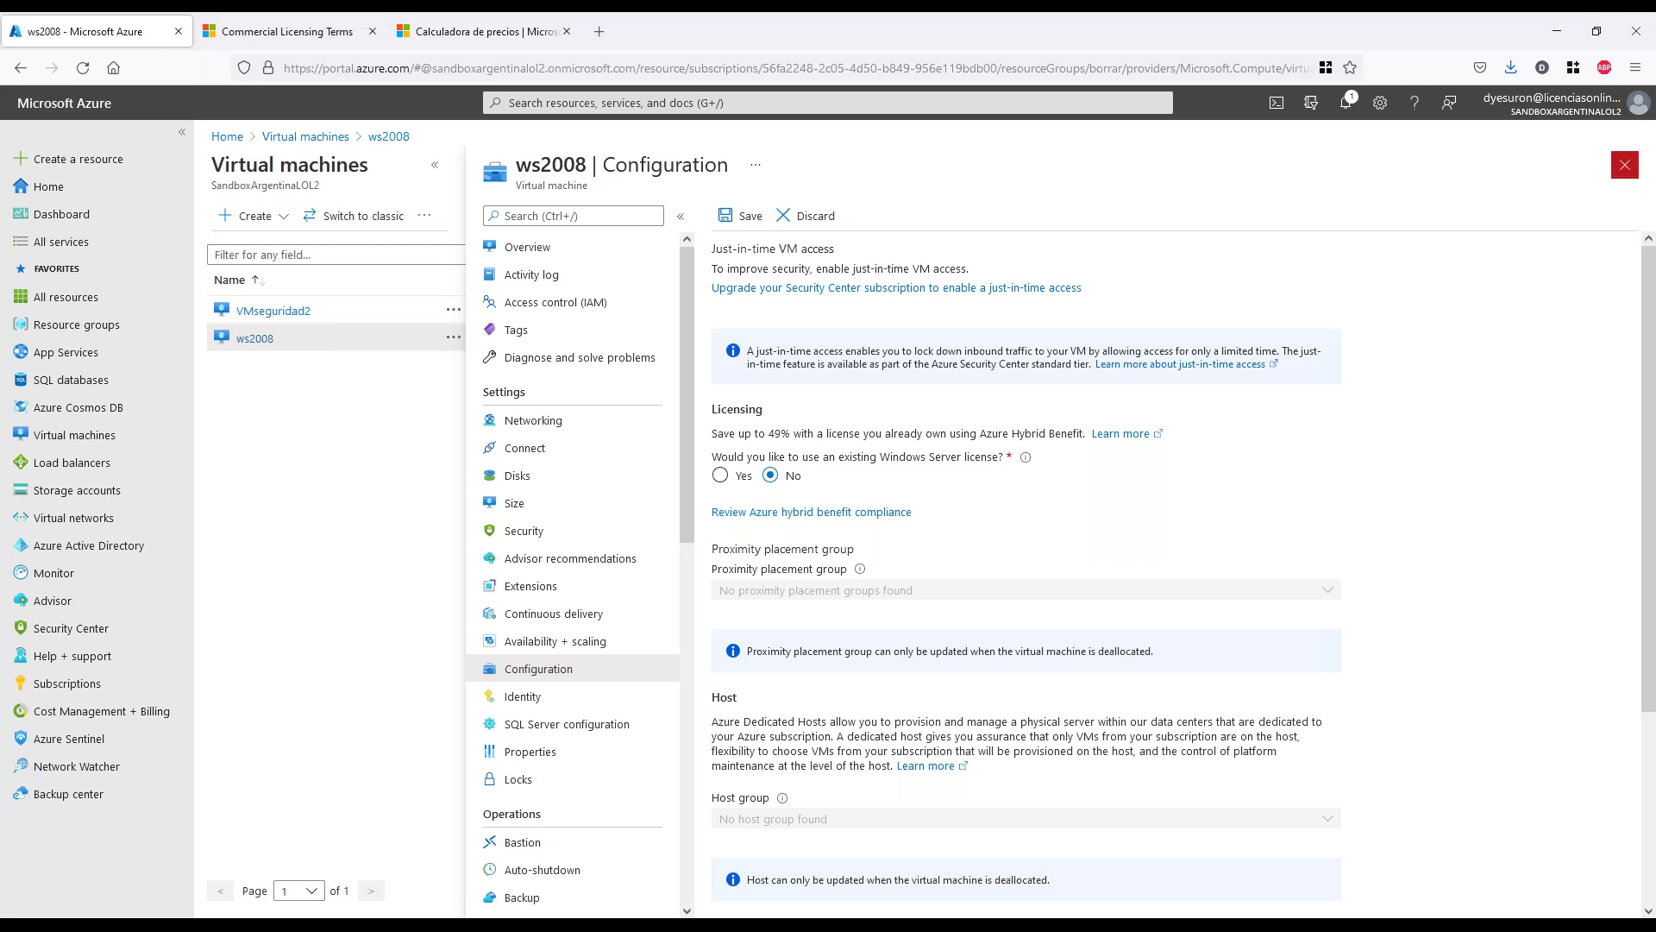
{"action": "left_click", "coordinate": [1625, 165]}
{"action": "left_click", "coordinate": [882, 532]}
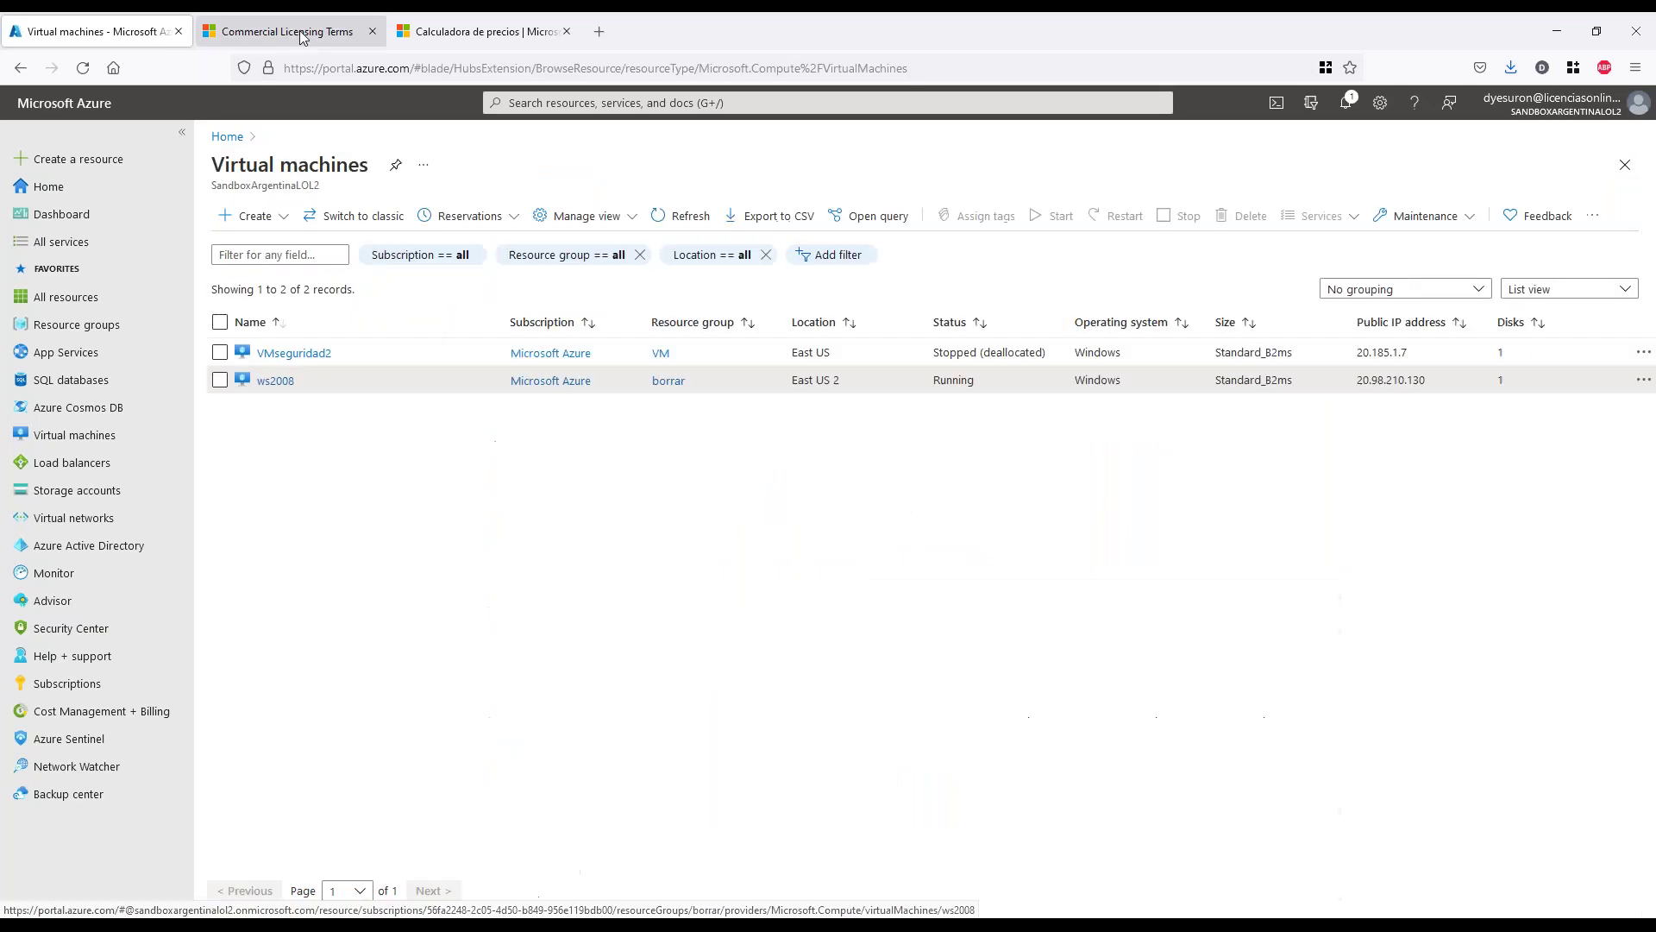
Return to the pricing calculator, set the instance series to Serie Bs with Licencia incluida, and highlight the Windows license cost
{"action": "left_click", "coordinate": [285, 31]}
{"action": "left_click", "coordinate": [466, 31]}
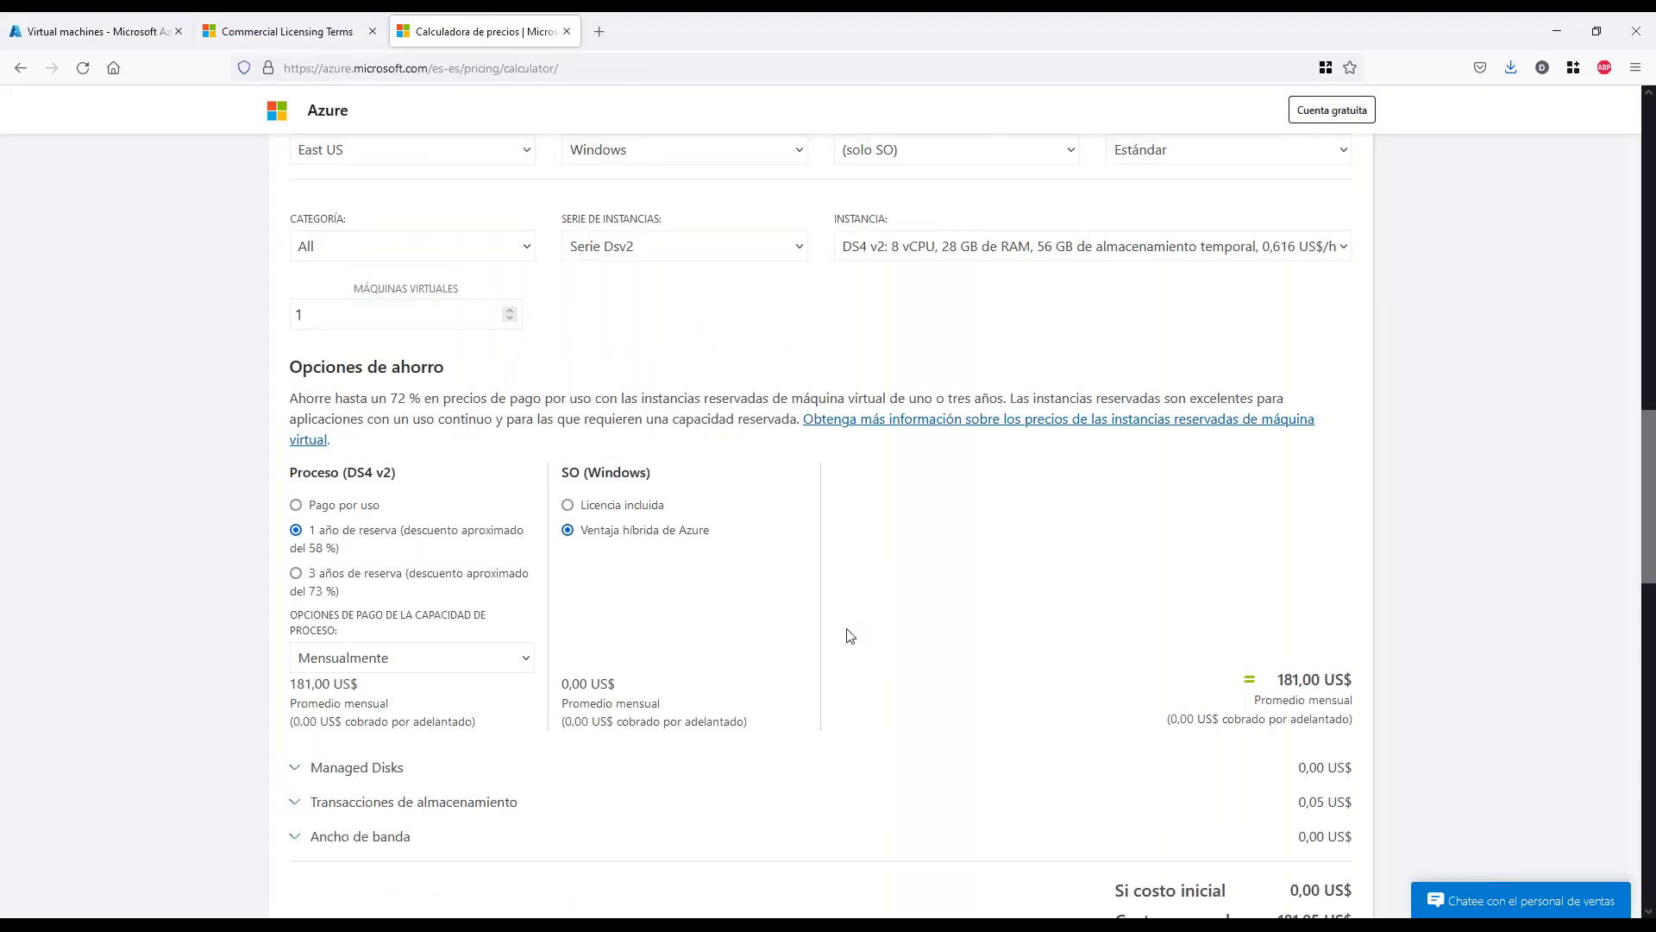
{"action": "left_click", "coordinate": [646, 253]}
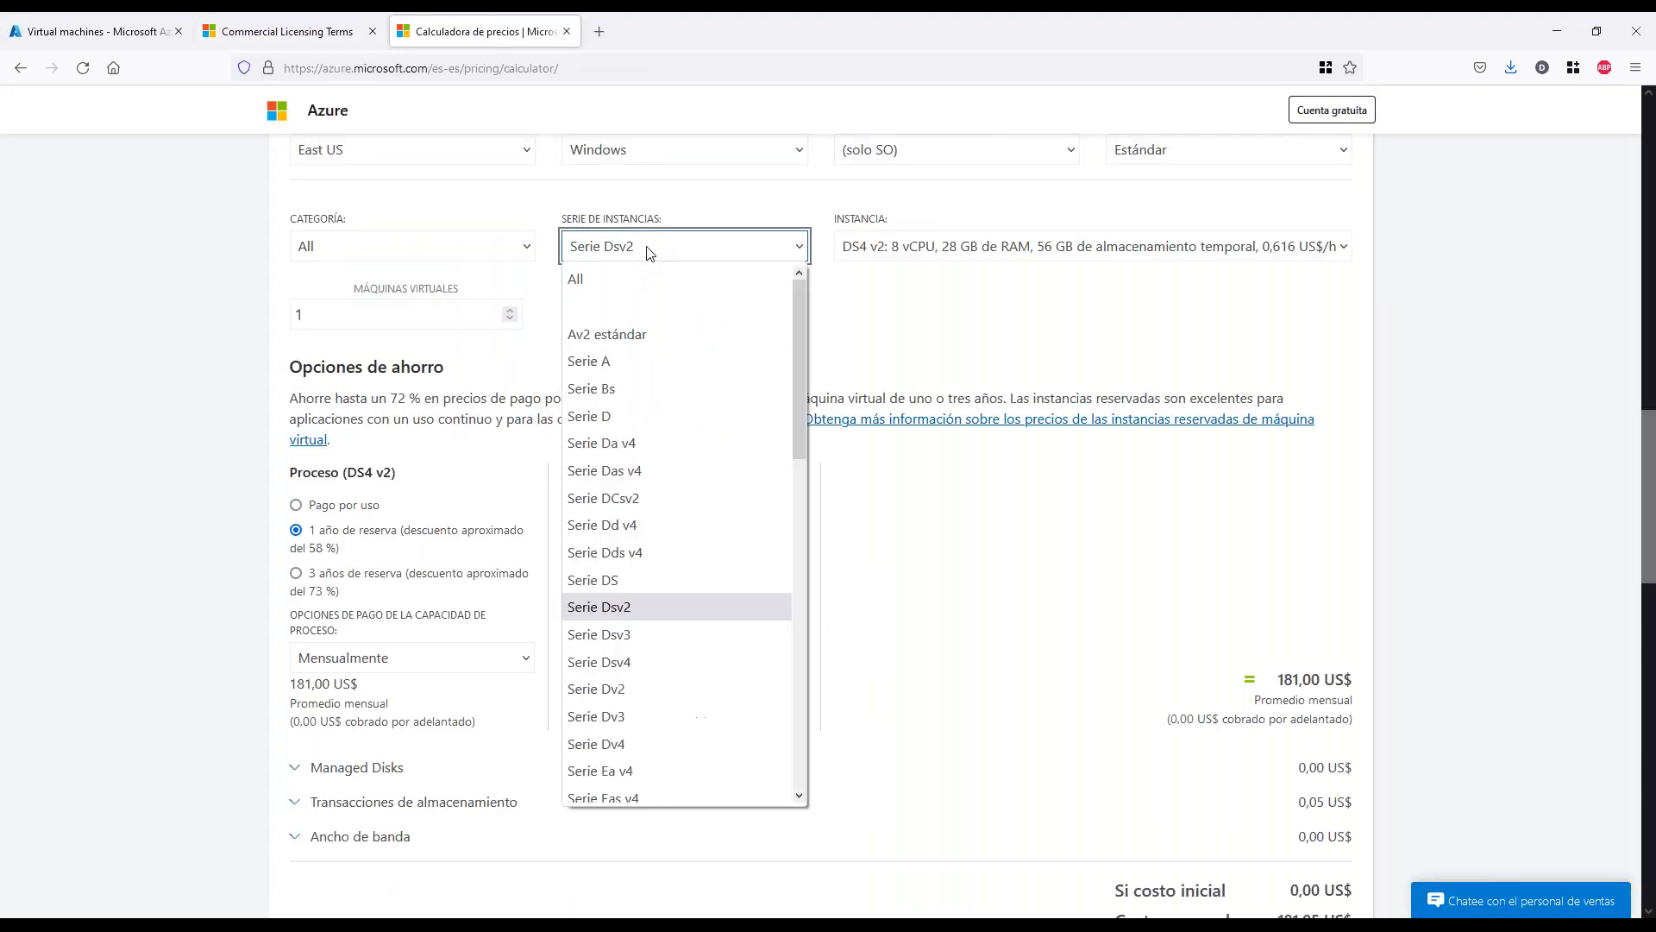
{"action": "left_click", "coordinate": [631, 388]}
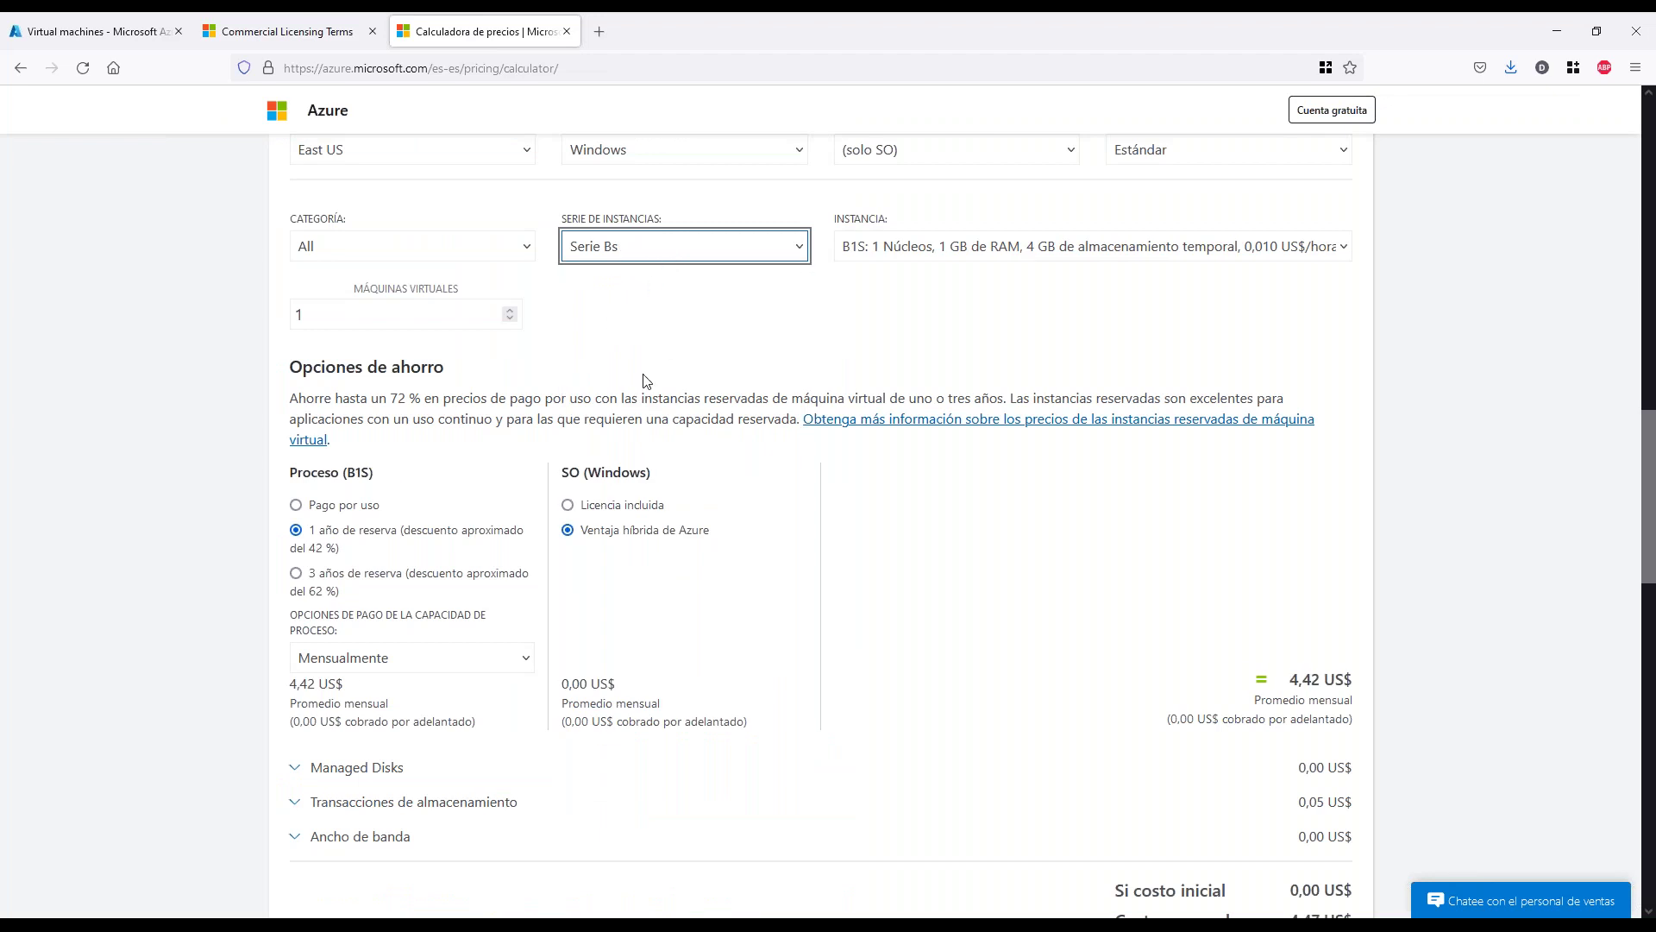
{"action": "left_click", "coordinate": [627, 508]}
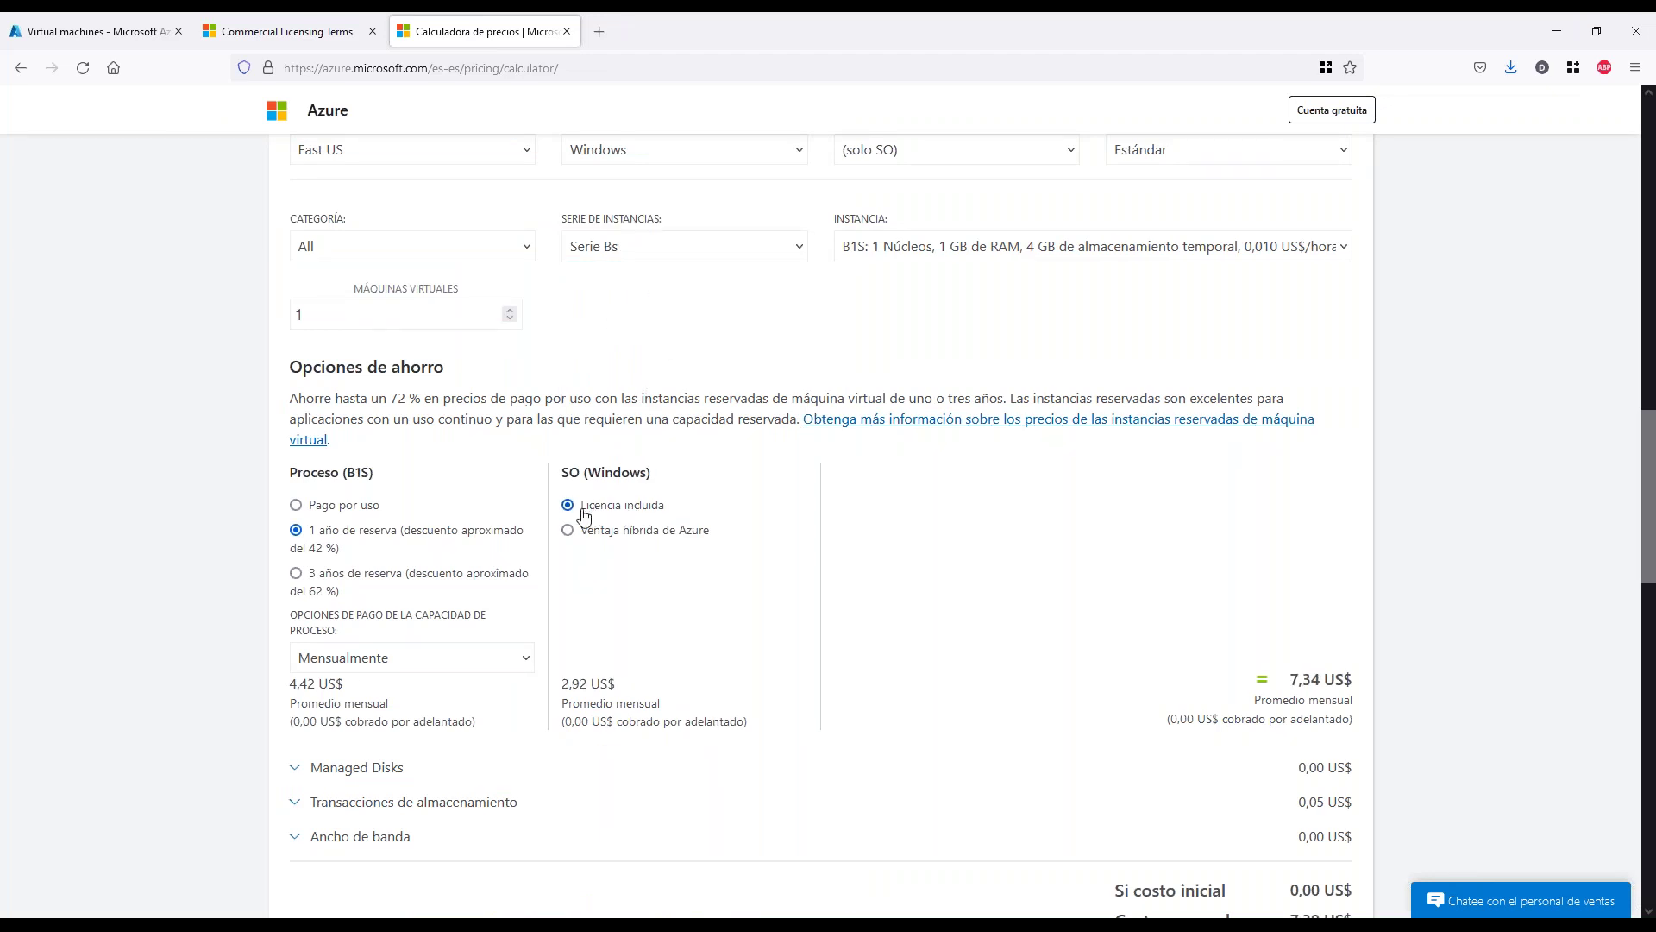
{"action": "left_click_drag", "start_coordinate": [576, 683], "coordinate": [634, 683]}
Set the instance series to Serie Esv4 and review the resulting compute and Windows license costs
{"action": "left_click", "coordinate": [718, 256]}
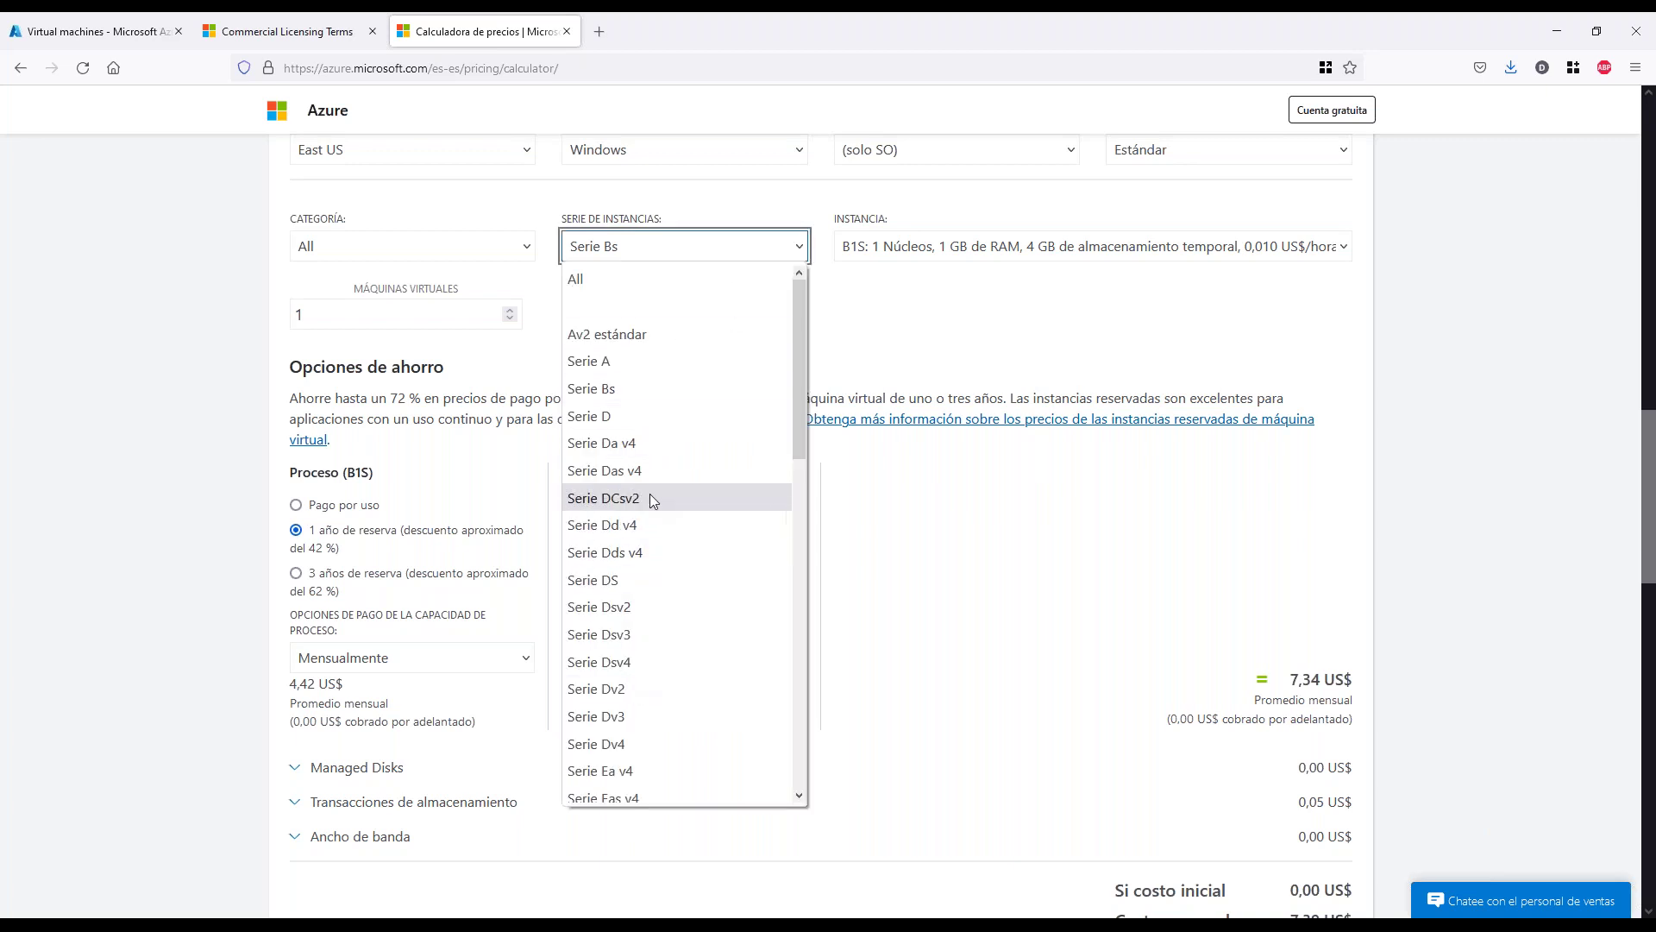
{"action": "scroll", "coordinate": [650, 499], "scroll_direction": "down", "scroll_amount": 6}
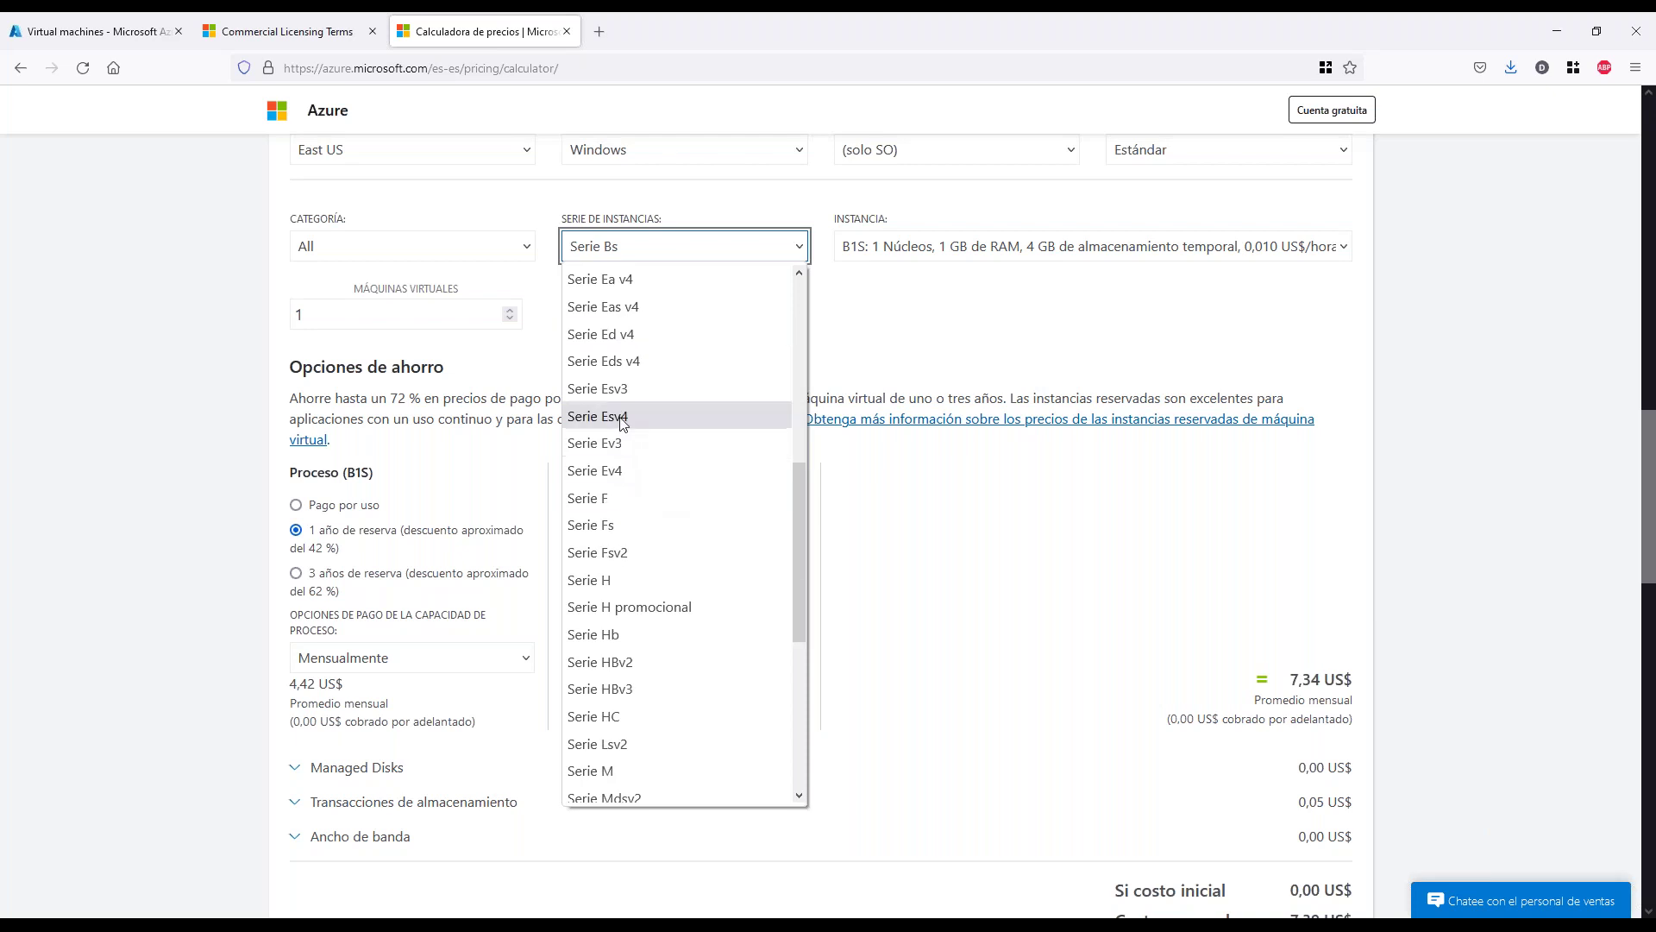
{"action": "left_click", "coordinate": [622, 418]}
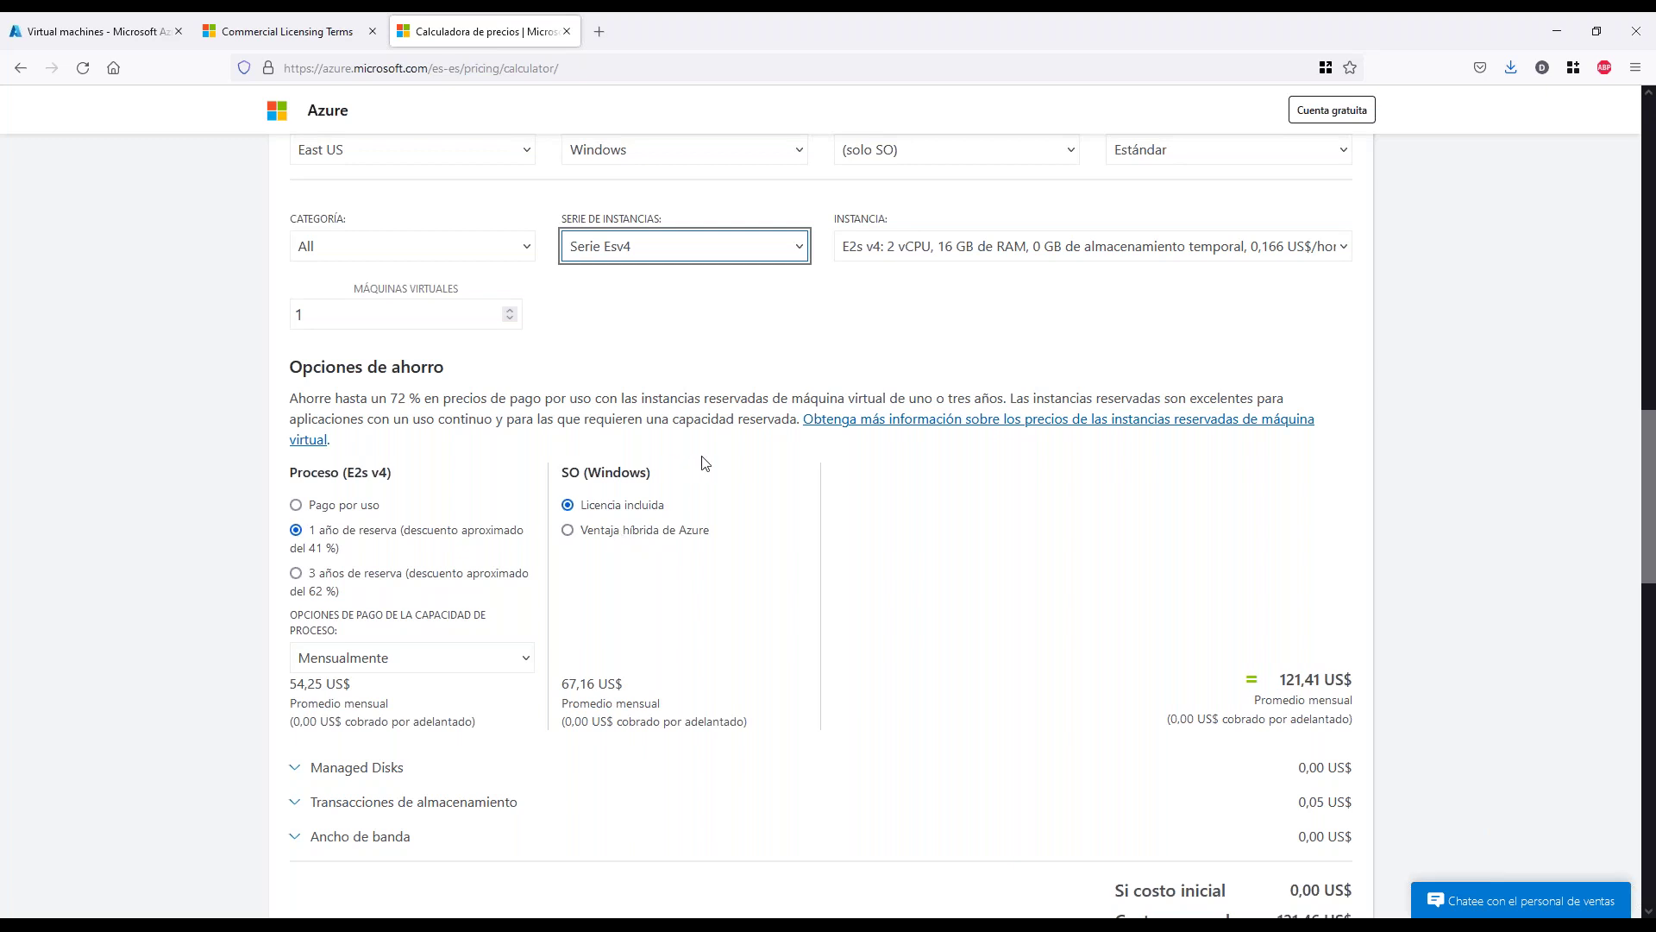
{"action": "scroll", "coordinate": [746, 470], "scroll_direction": "up", "scroll_amount": 2}
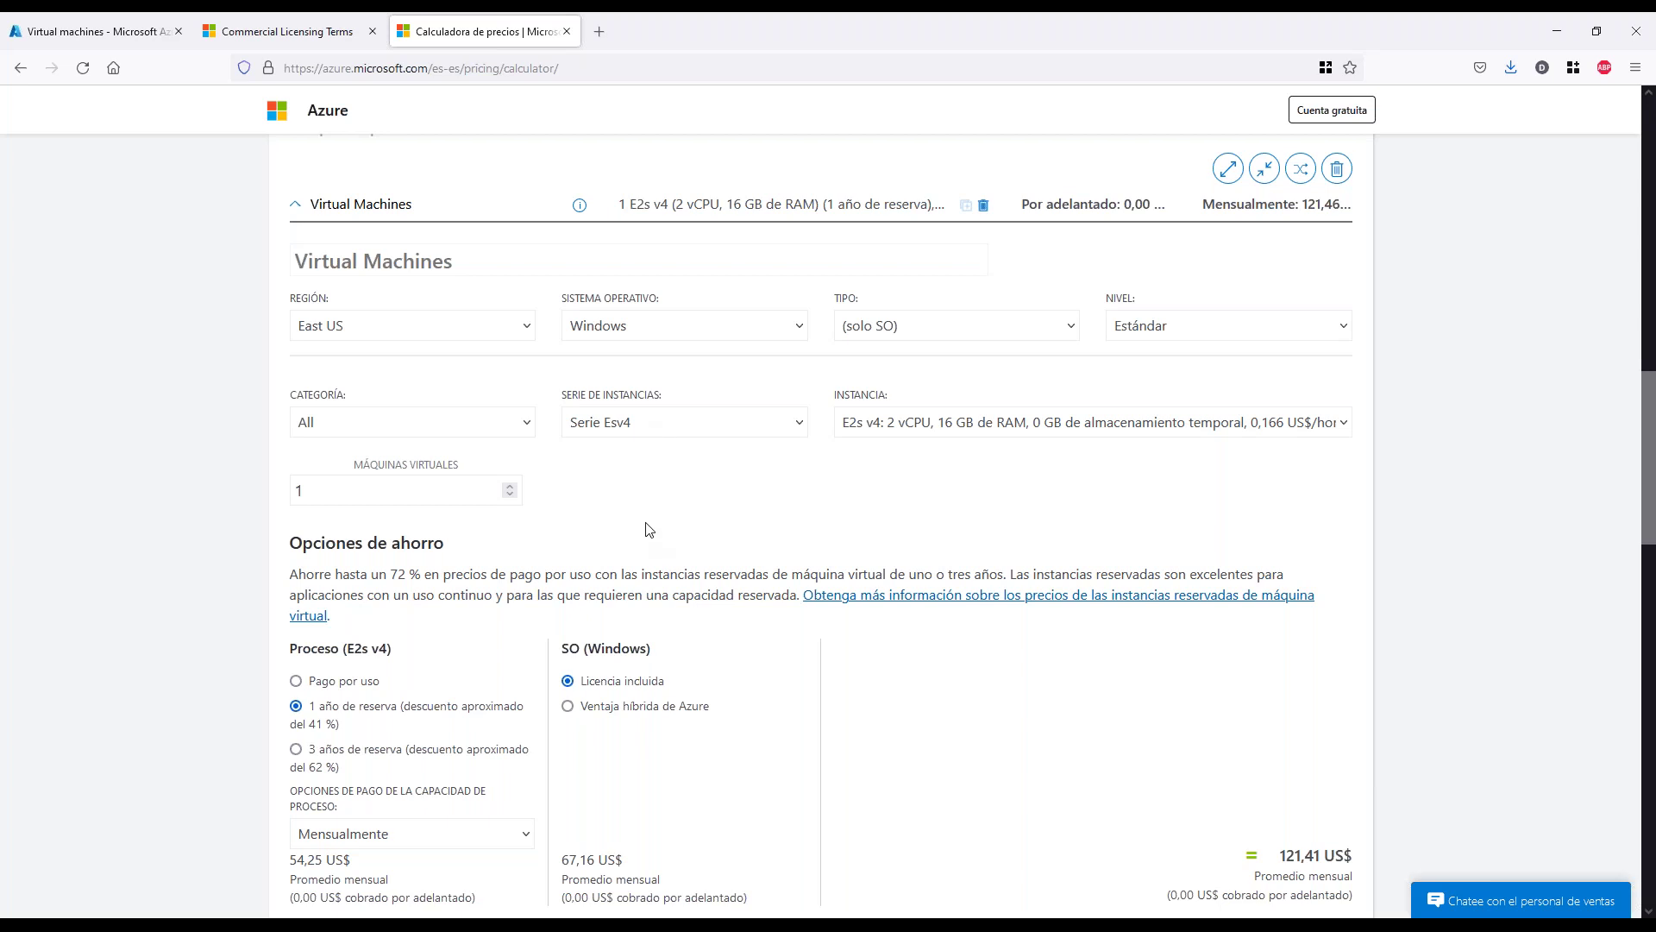
{"action": "scroll", "coordinate": [621, 530], "scroll_direction": "down", "scroll_amount": 2}
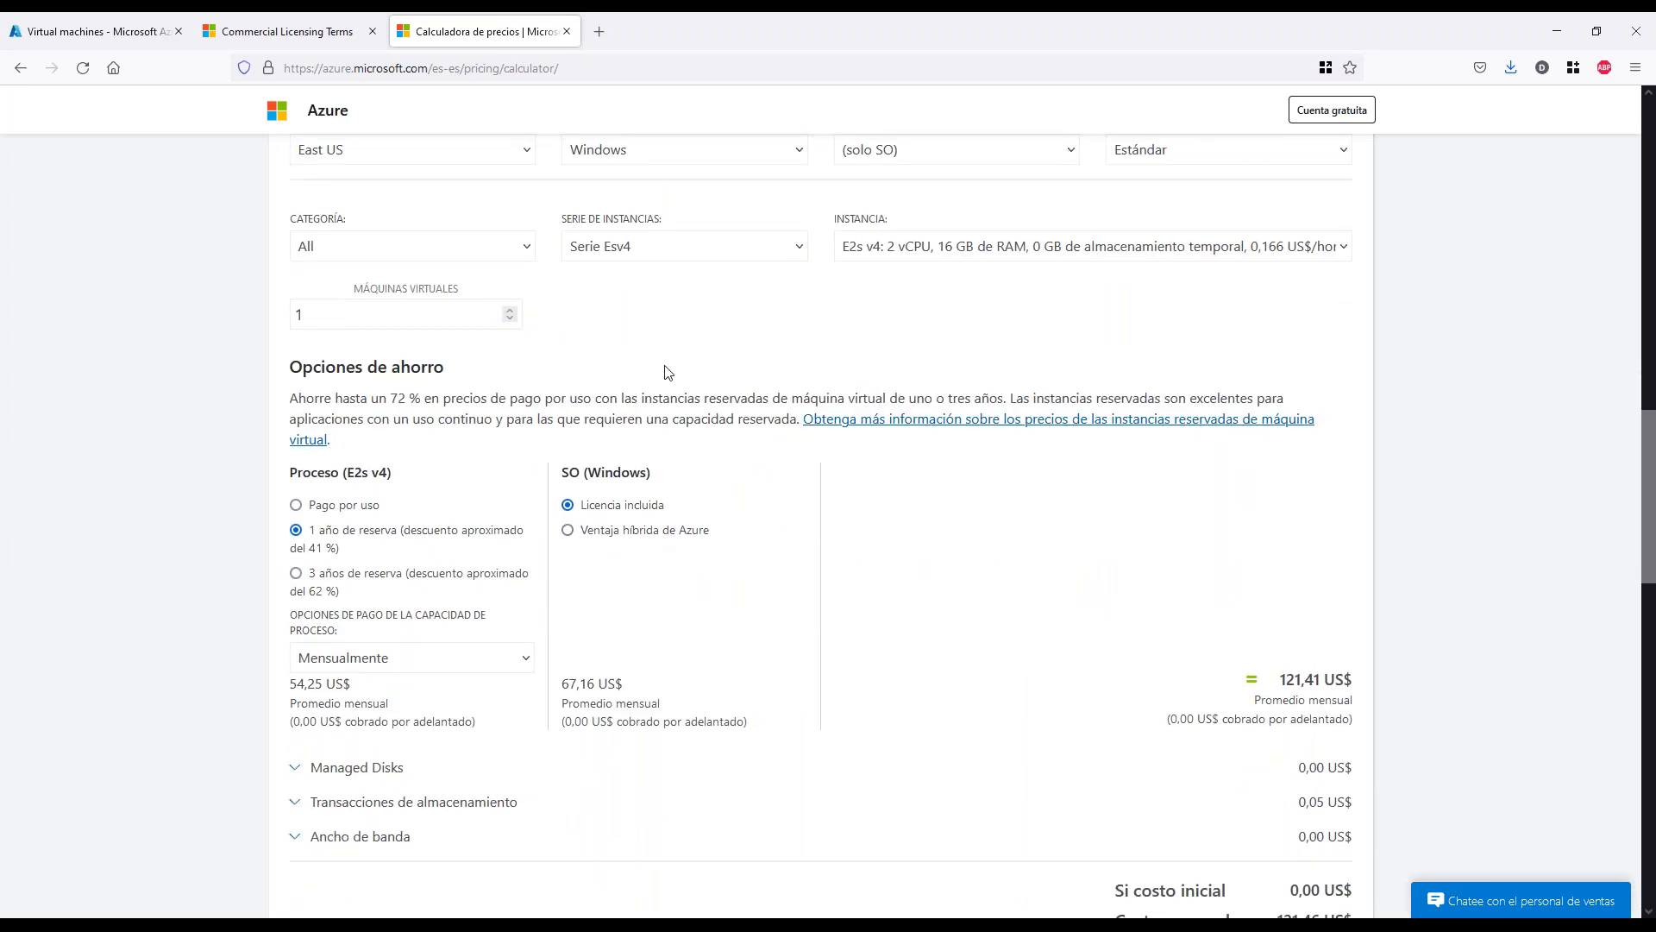
Set the E2s v4 compute savings option to Pago por uso and review the compute and Windows license costs
{"action": "scroll", "coordinate": [669, 380], "scroll_direction": "up", "scroll_amount": 2}
{"action": "left_click", "coordinate": [358, 686]}
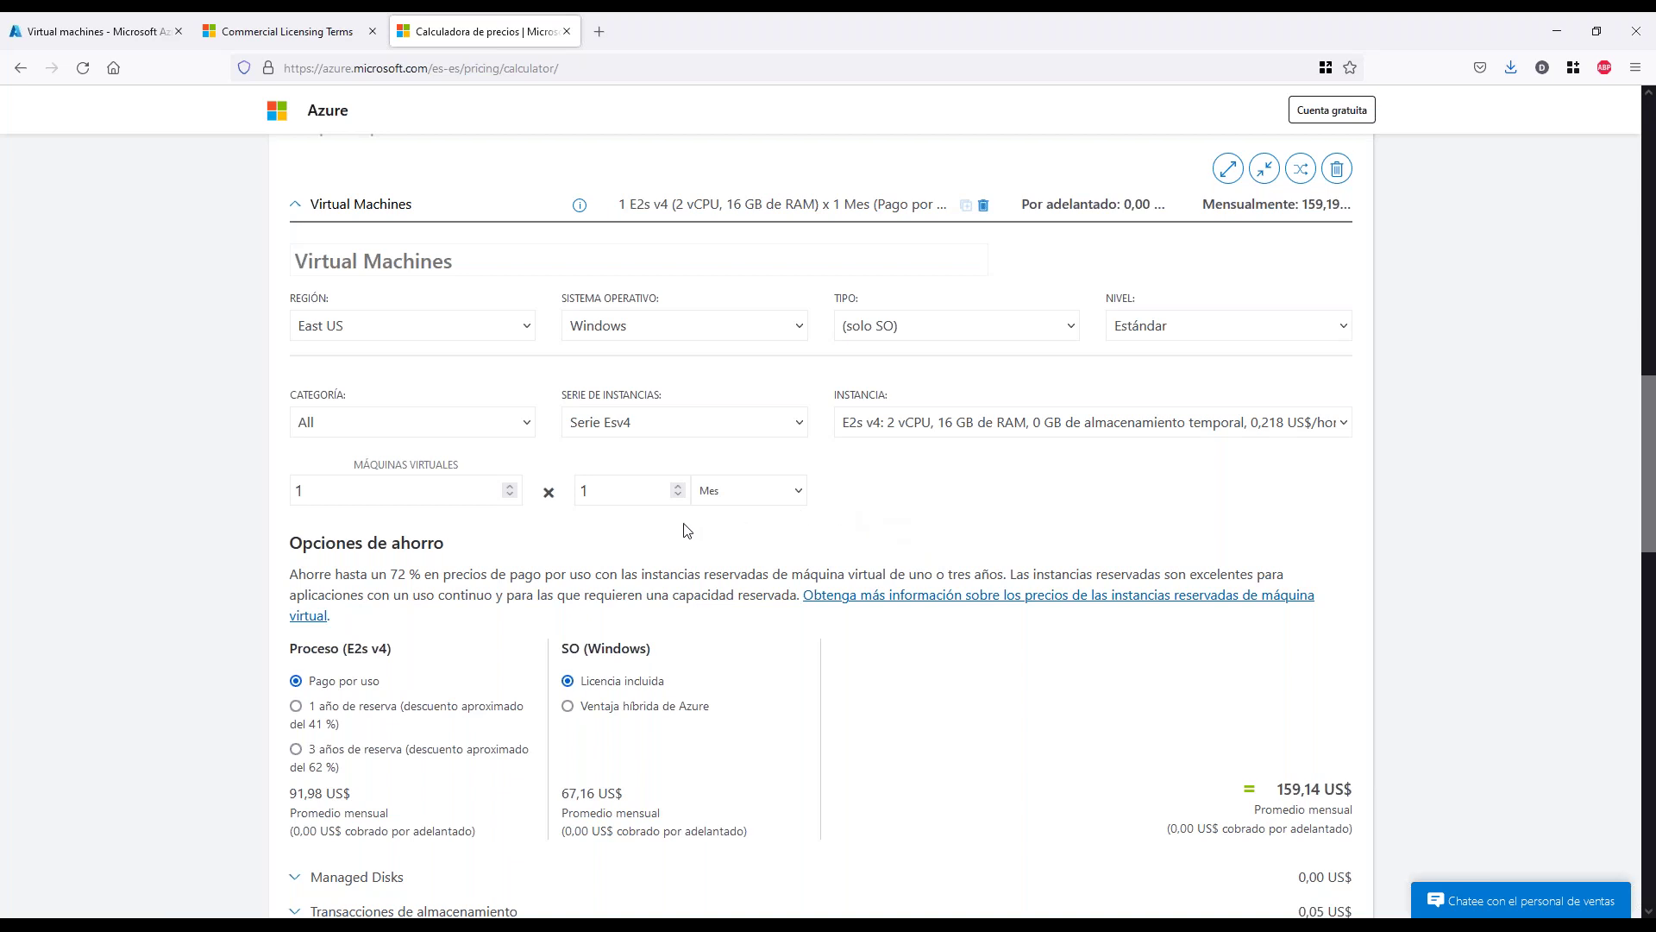
{"action": "scroll", "coordinate": [686, 534], "scroll_direction": "up", "scroll_amount": 1}
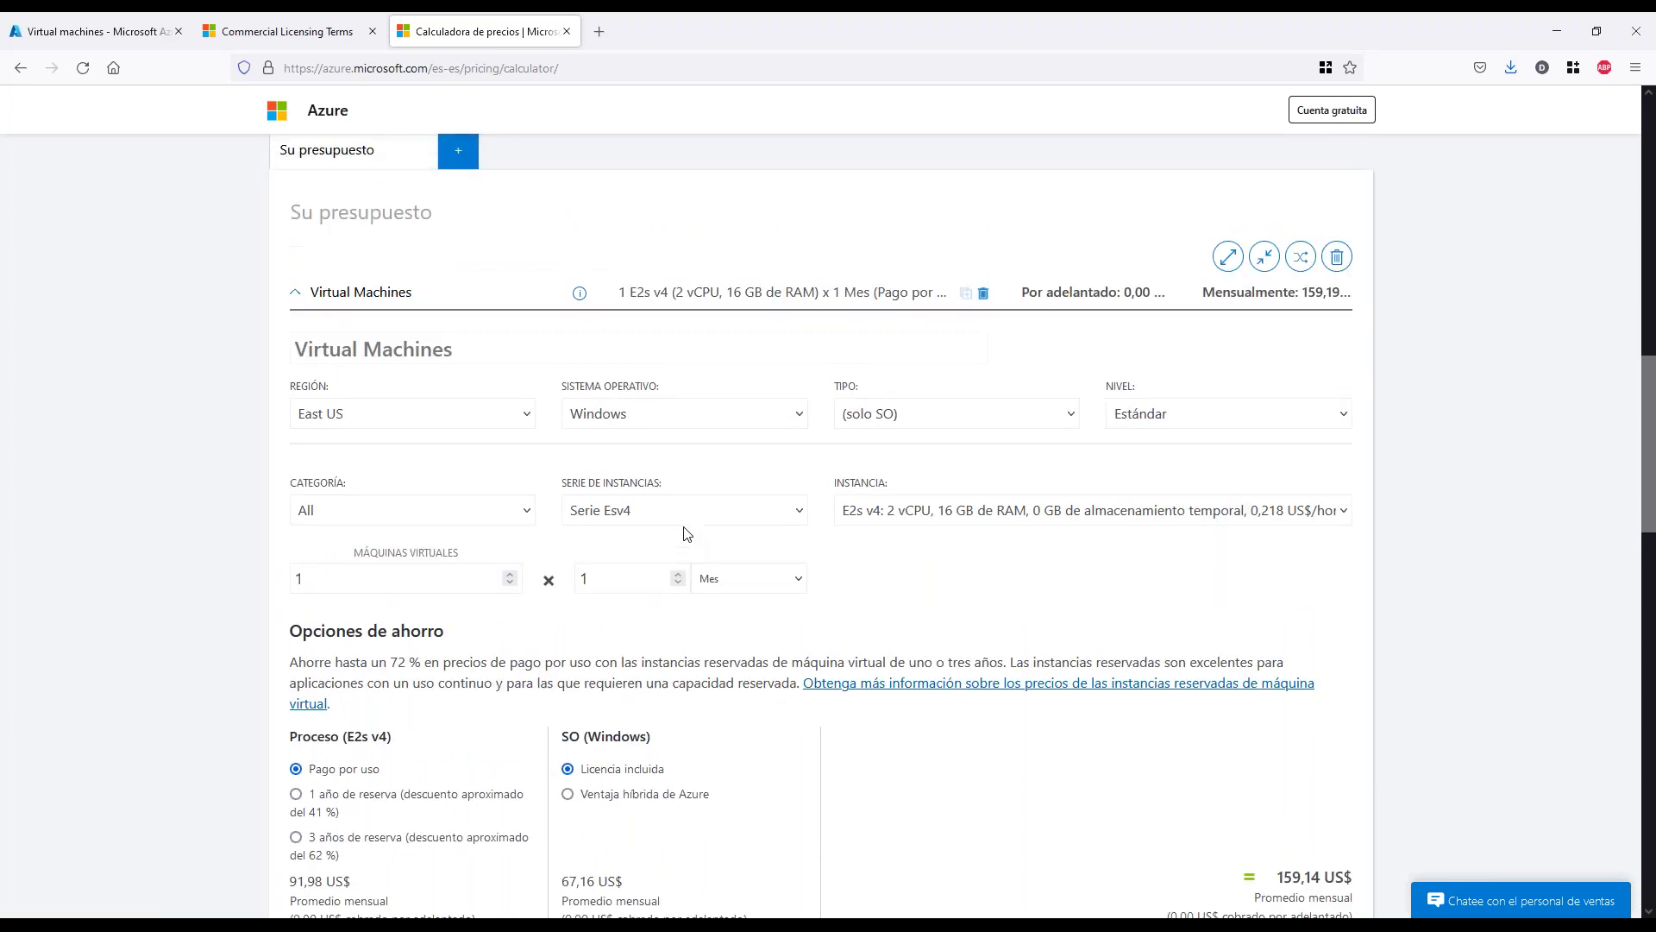
{"action": "scroll", "coordinate": [686, 534], "scroll_direction": "down", "scroll_amount": 2}
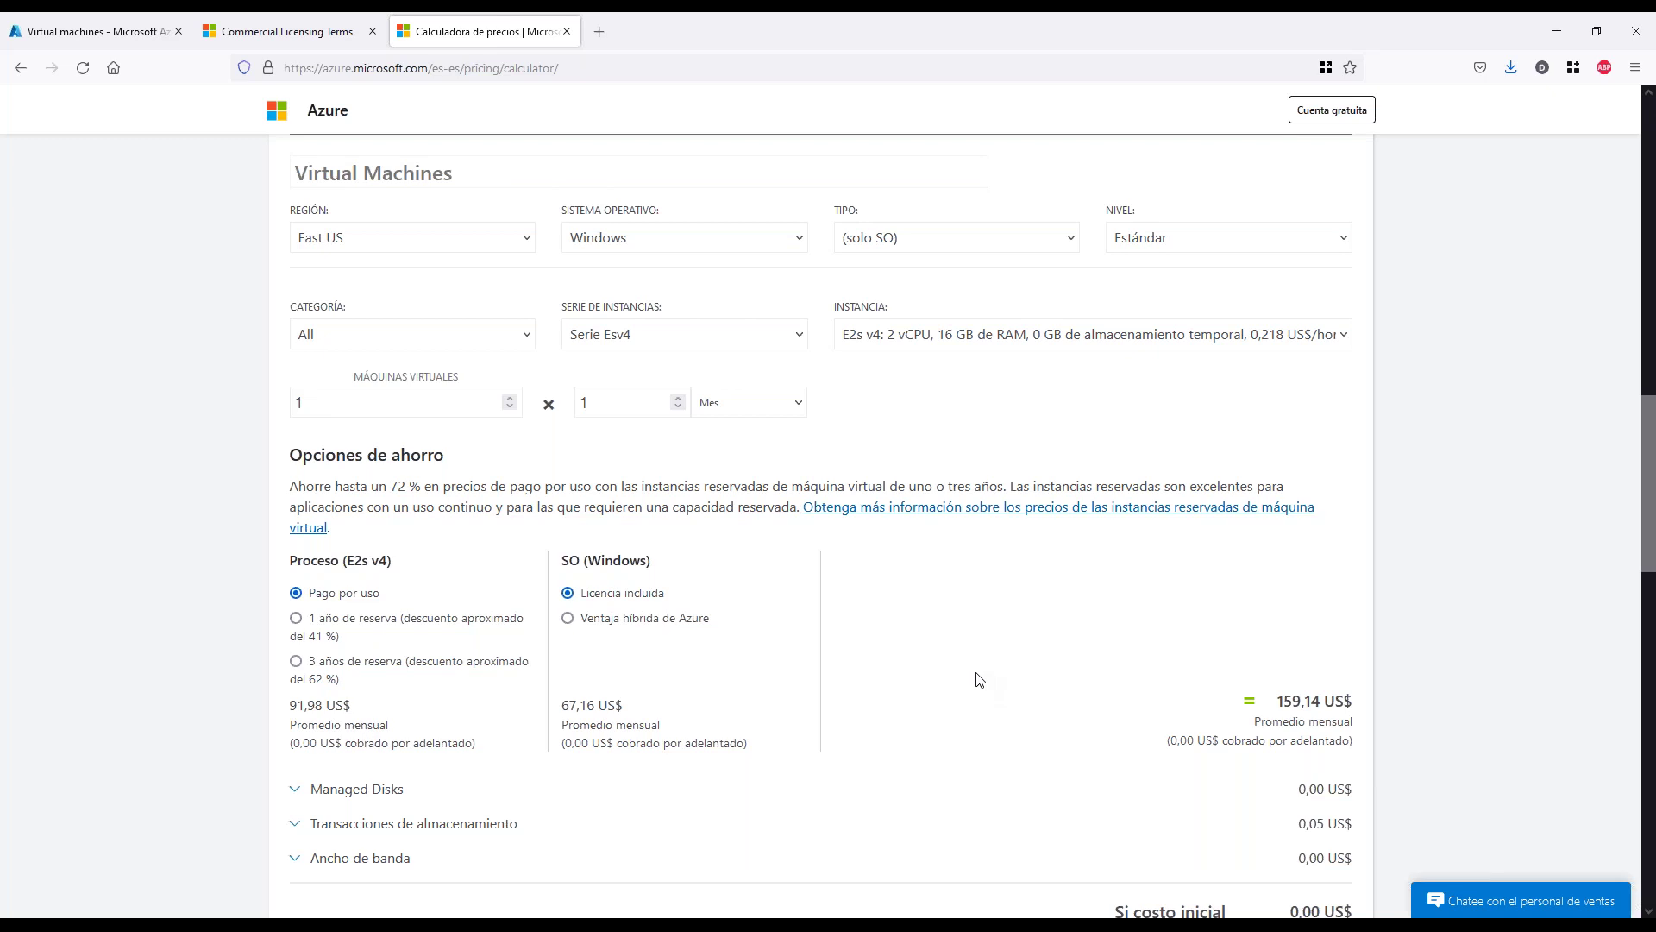
Switch to the PowerPoint slide show at the slide on activating the Azure hybrid use benefit and advance the presentation
{"action": "key", "text": "alt+Tab"}
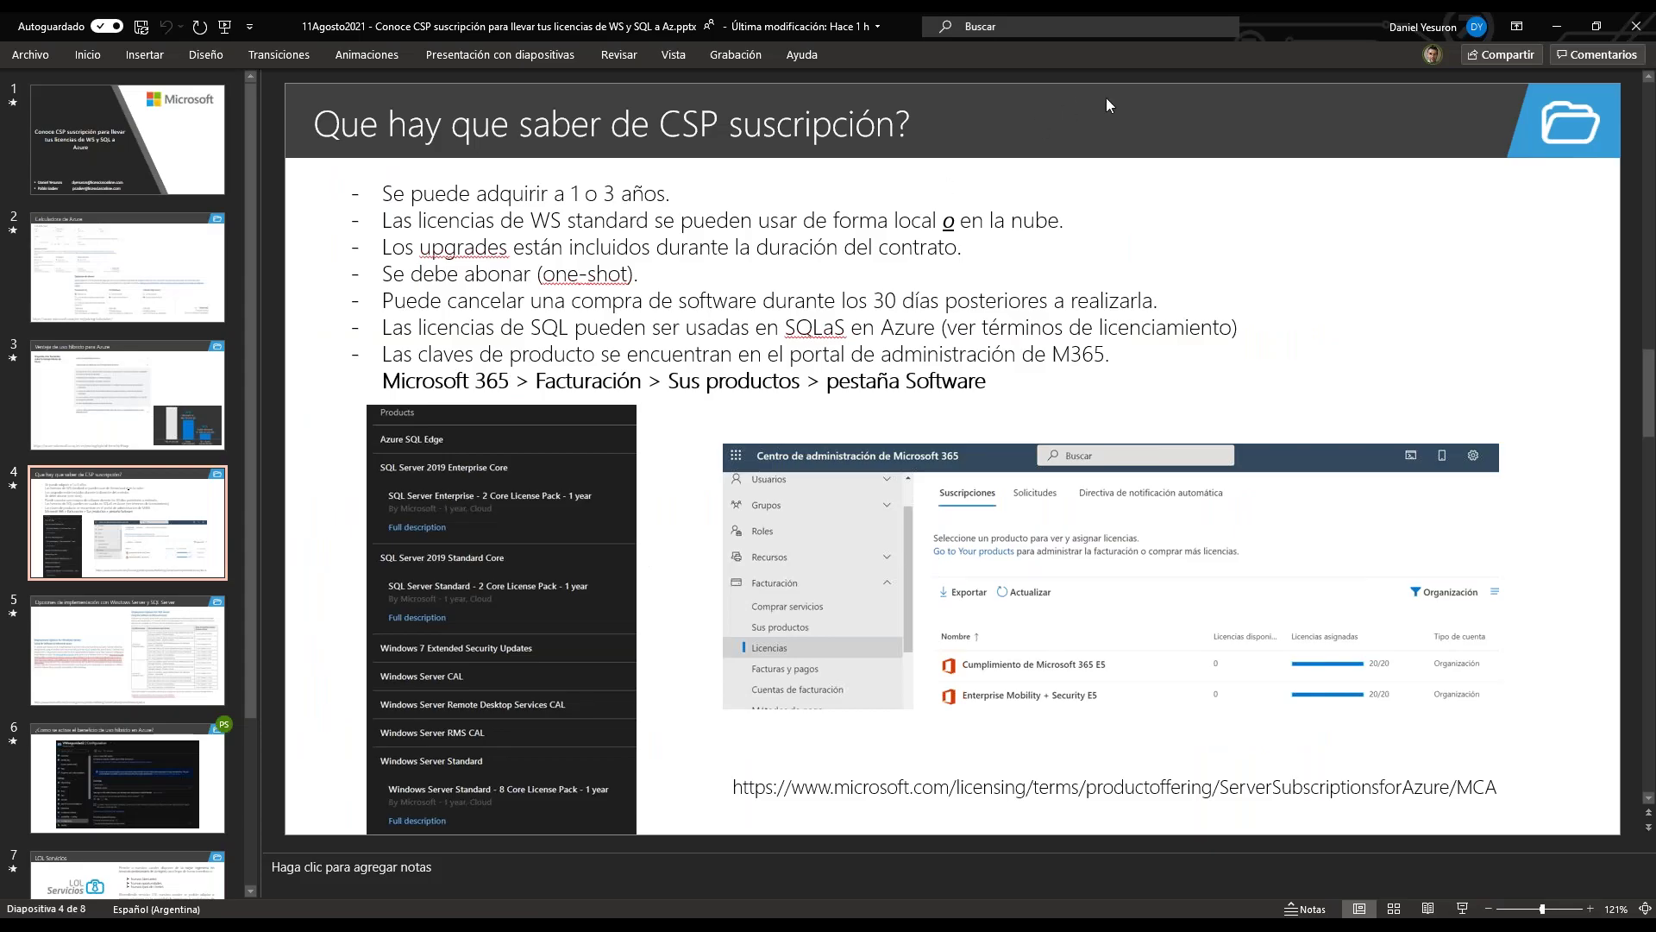
{"action": "key", "text": "alt+Tab"}
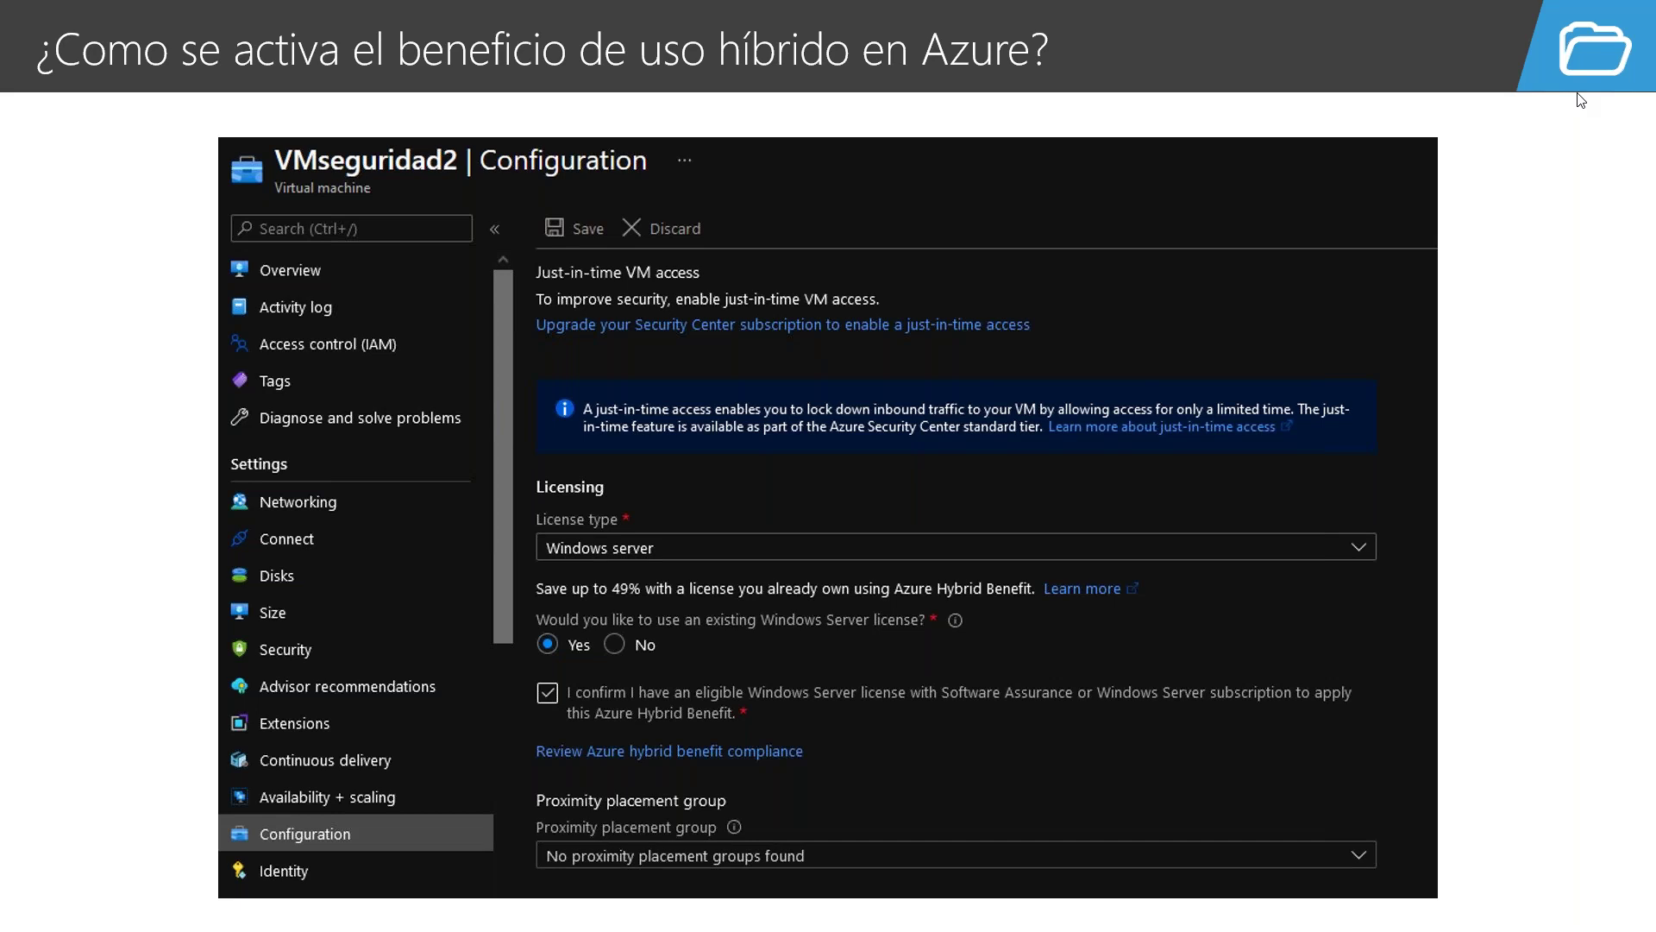
{"action": "key", "text": "Right"}
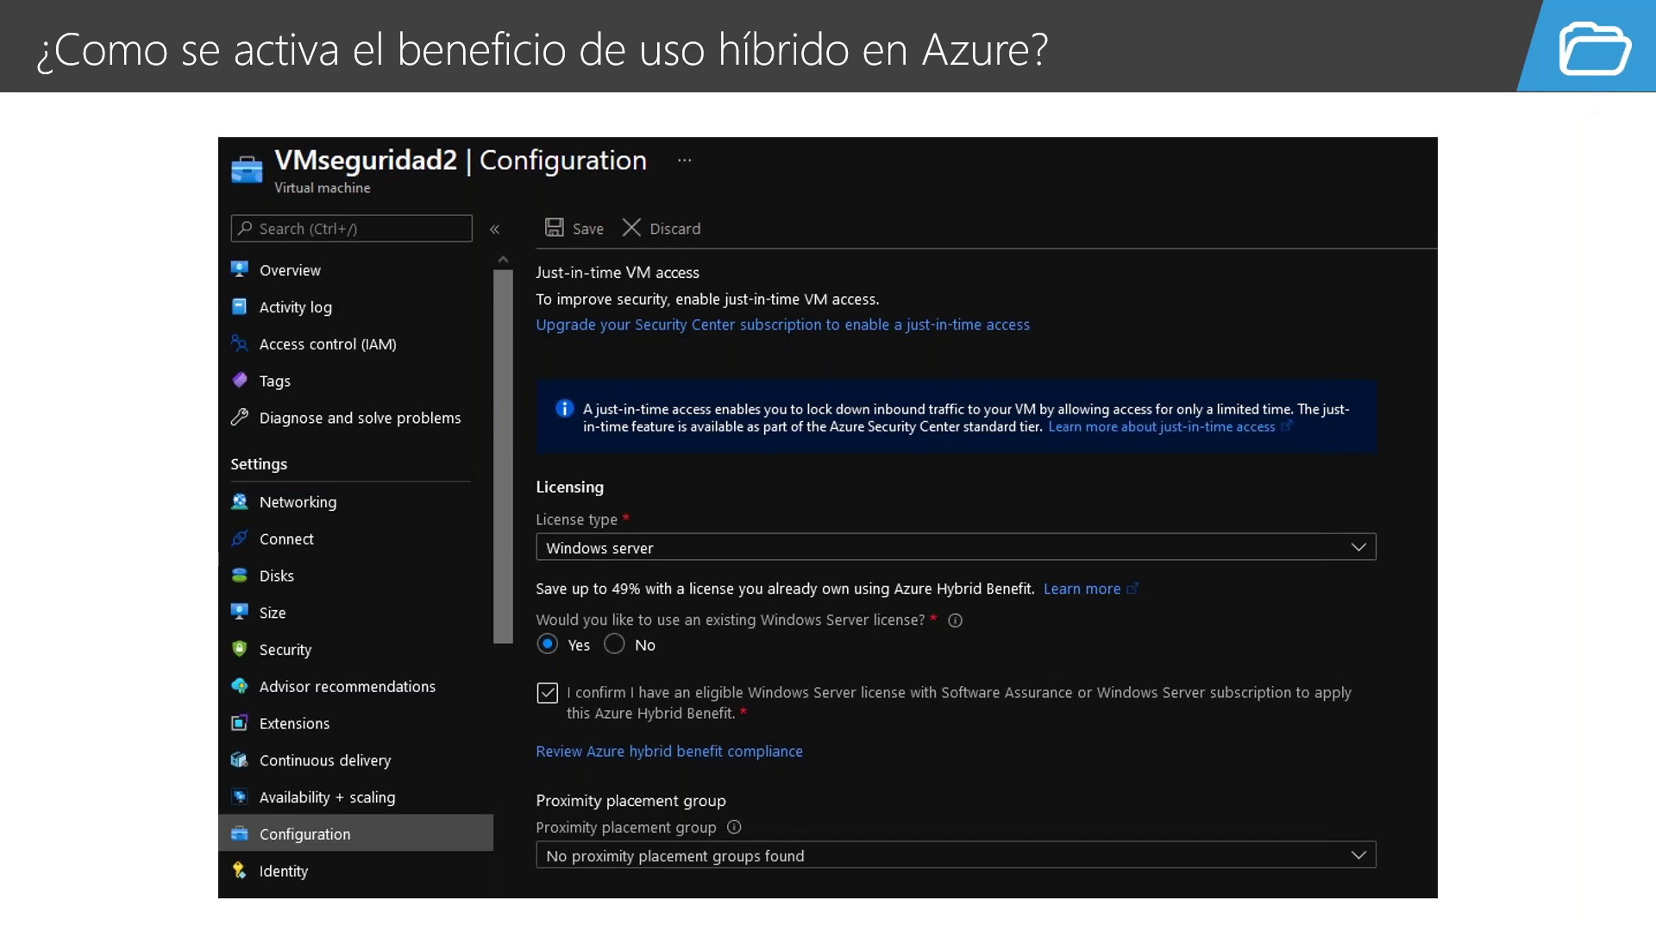